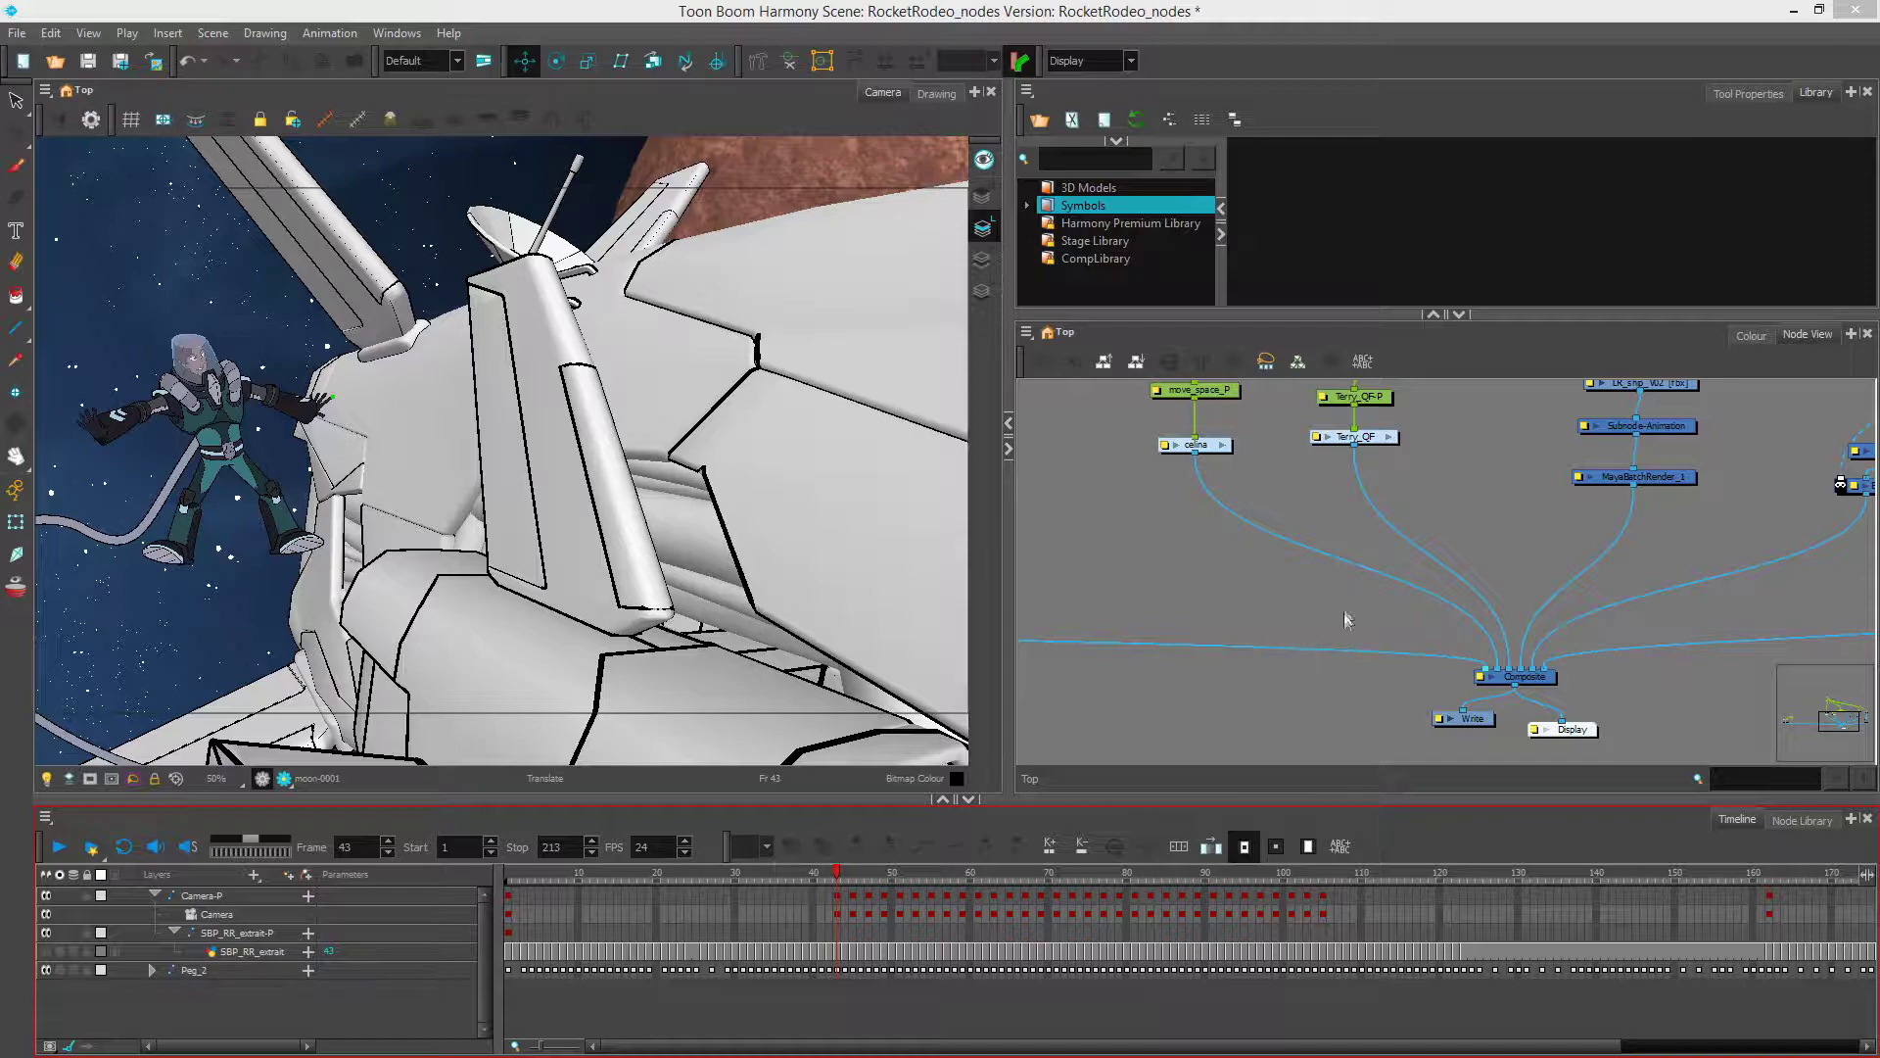
Step: Scrub through the animation, return to frame 46, and pan around the node graph
click(1347, 551)
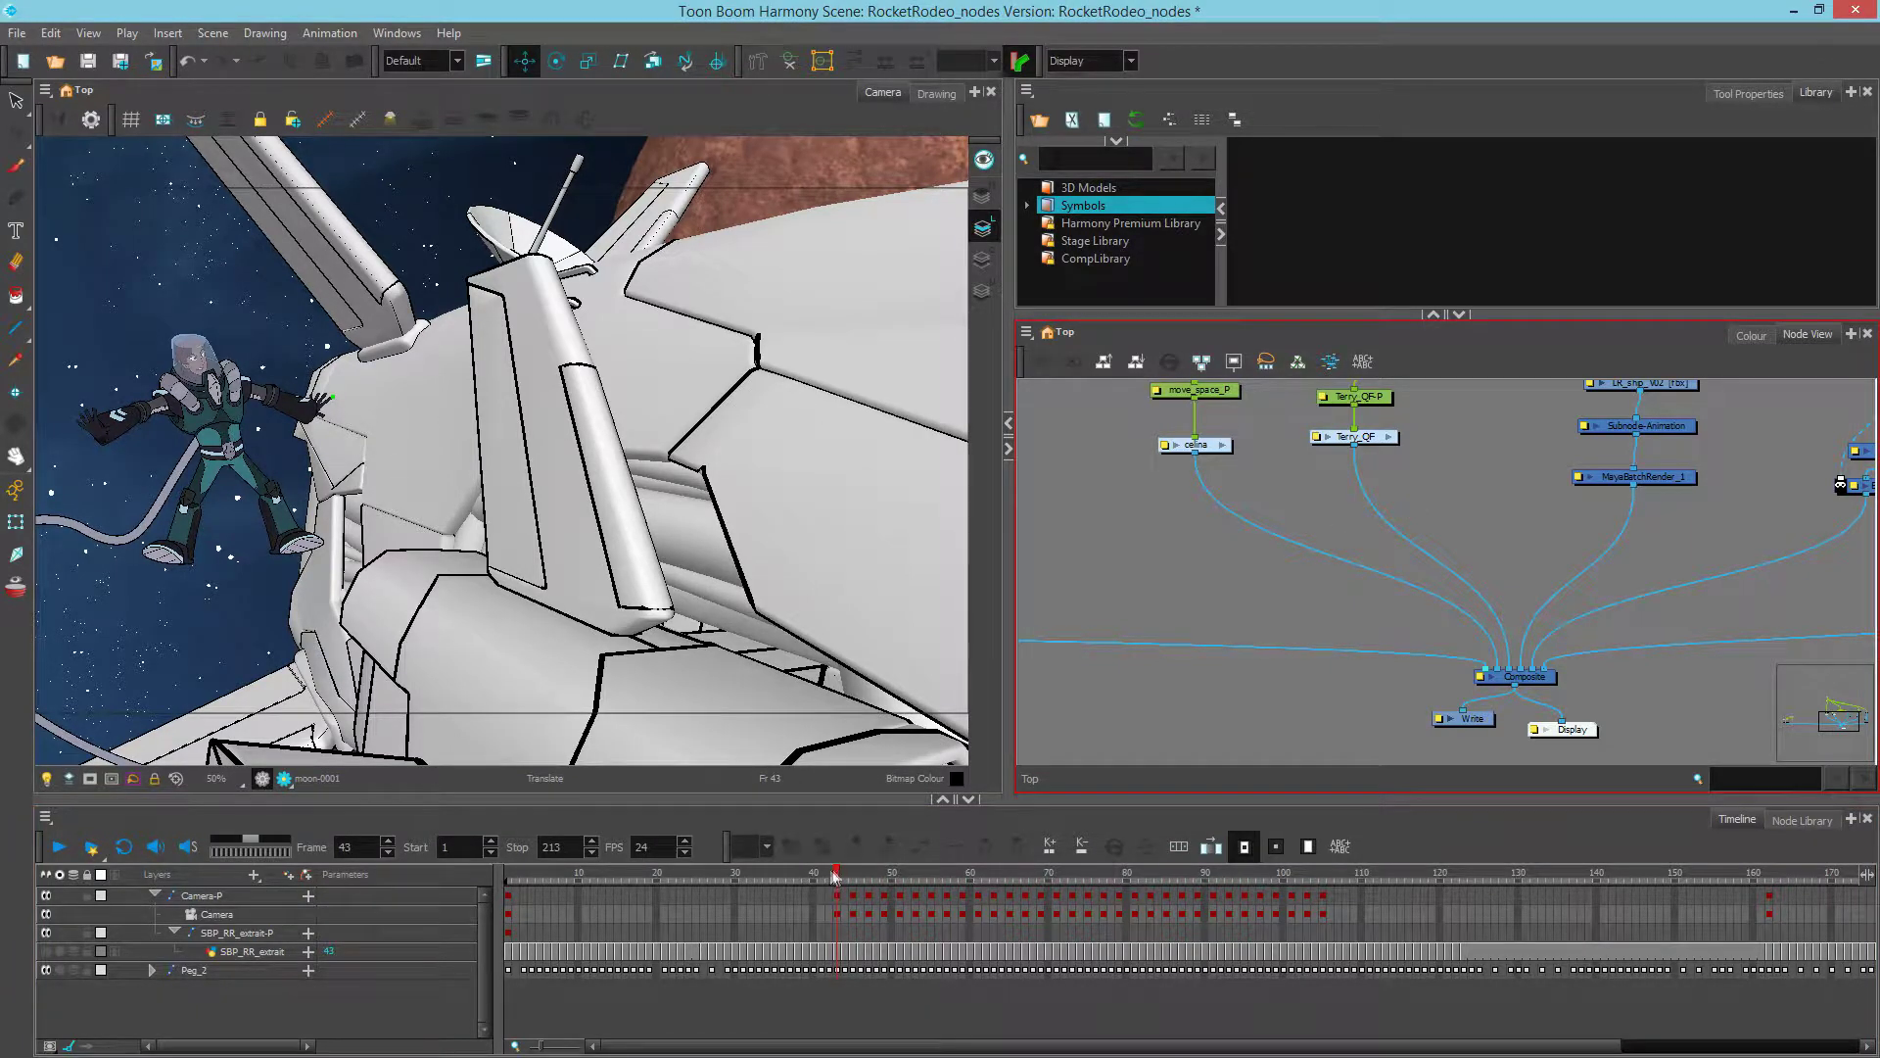
drag(842, 876, 1453, 891)
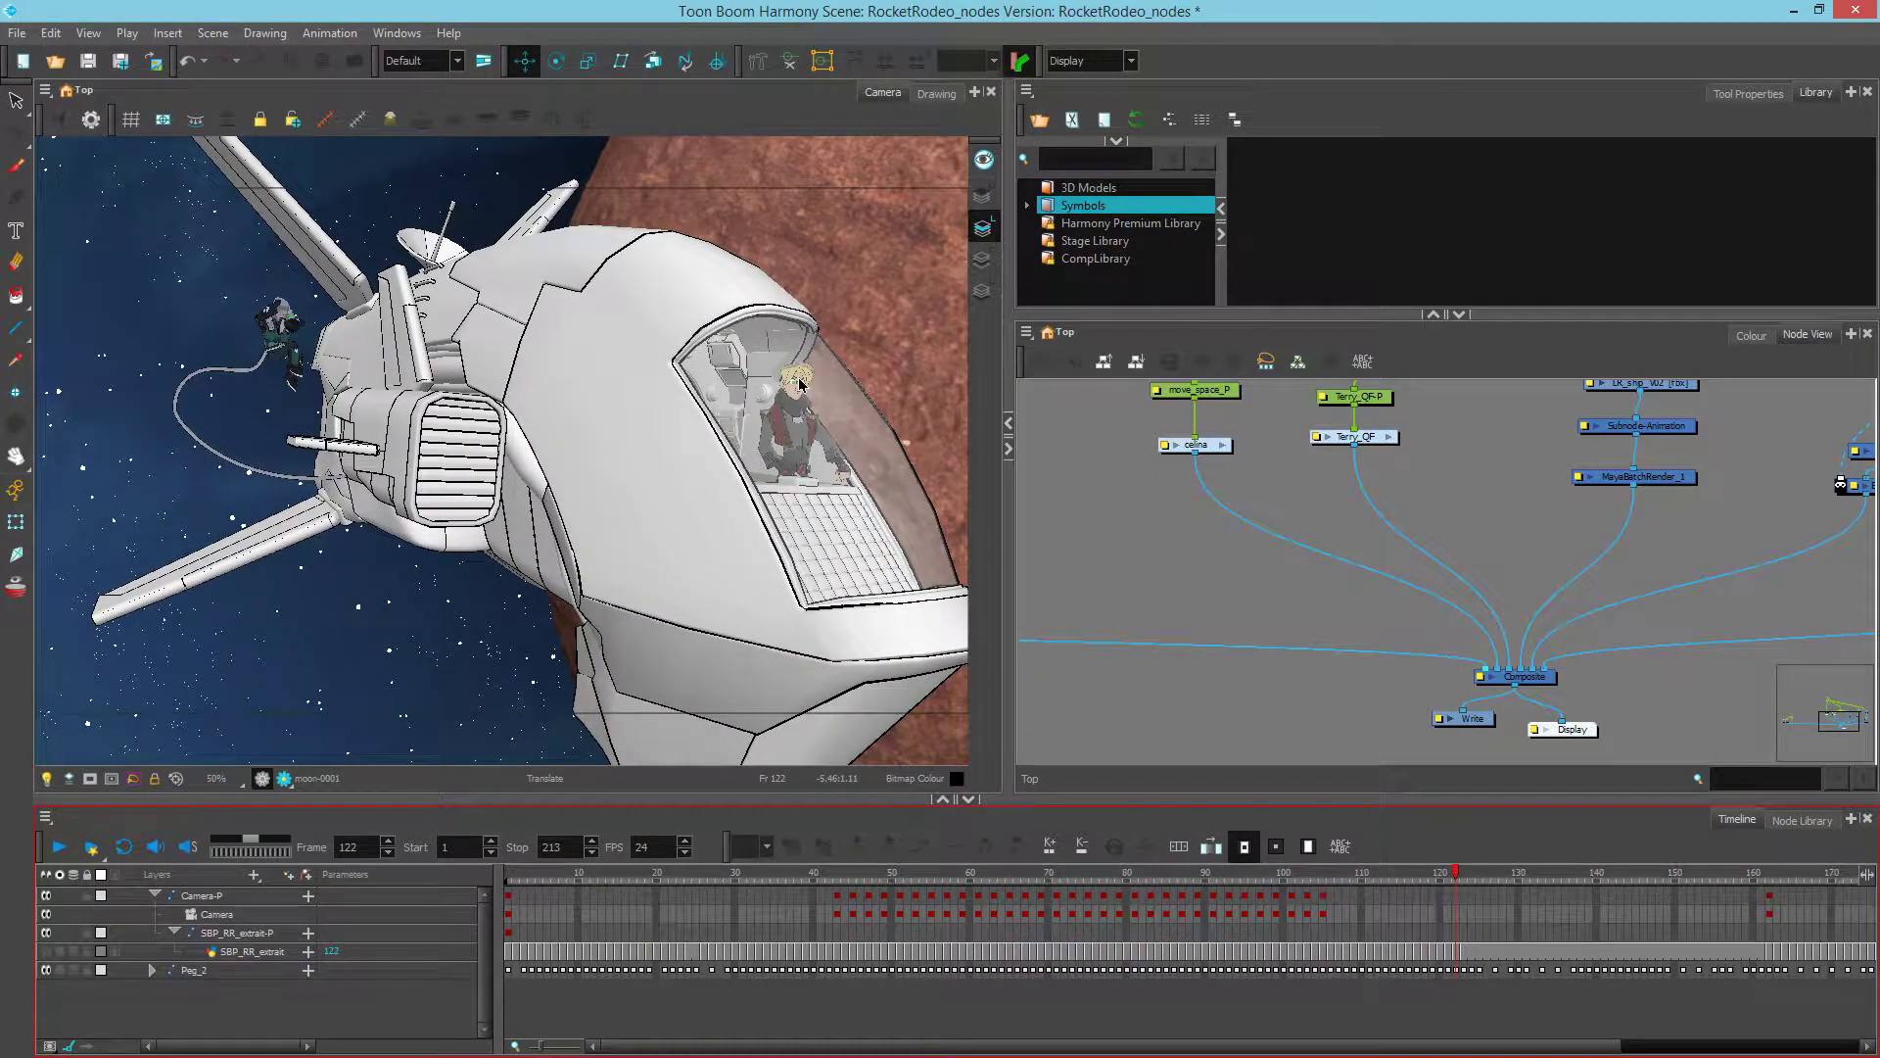
click(860, 875)
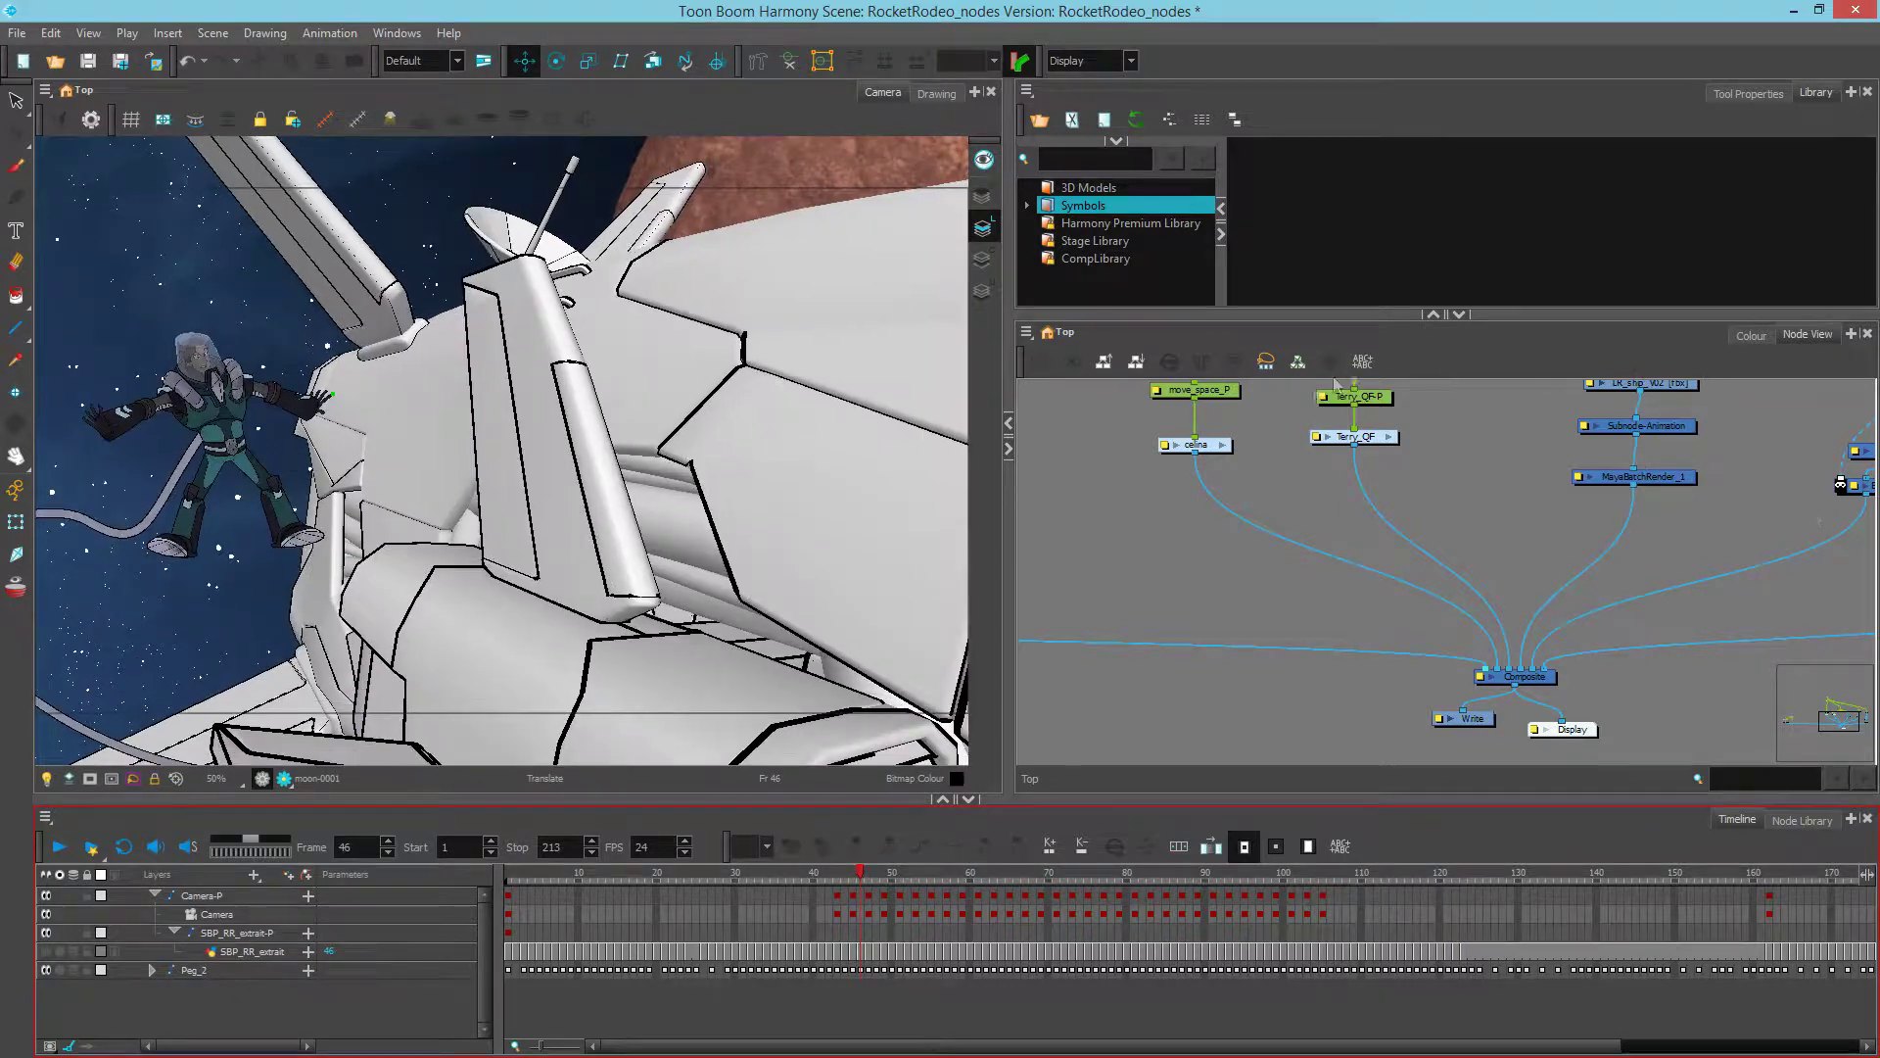
drag(1697, 582, 1562, 603)
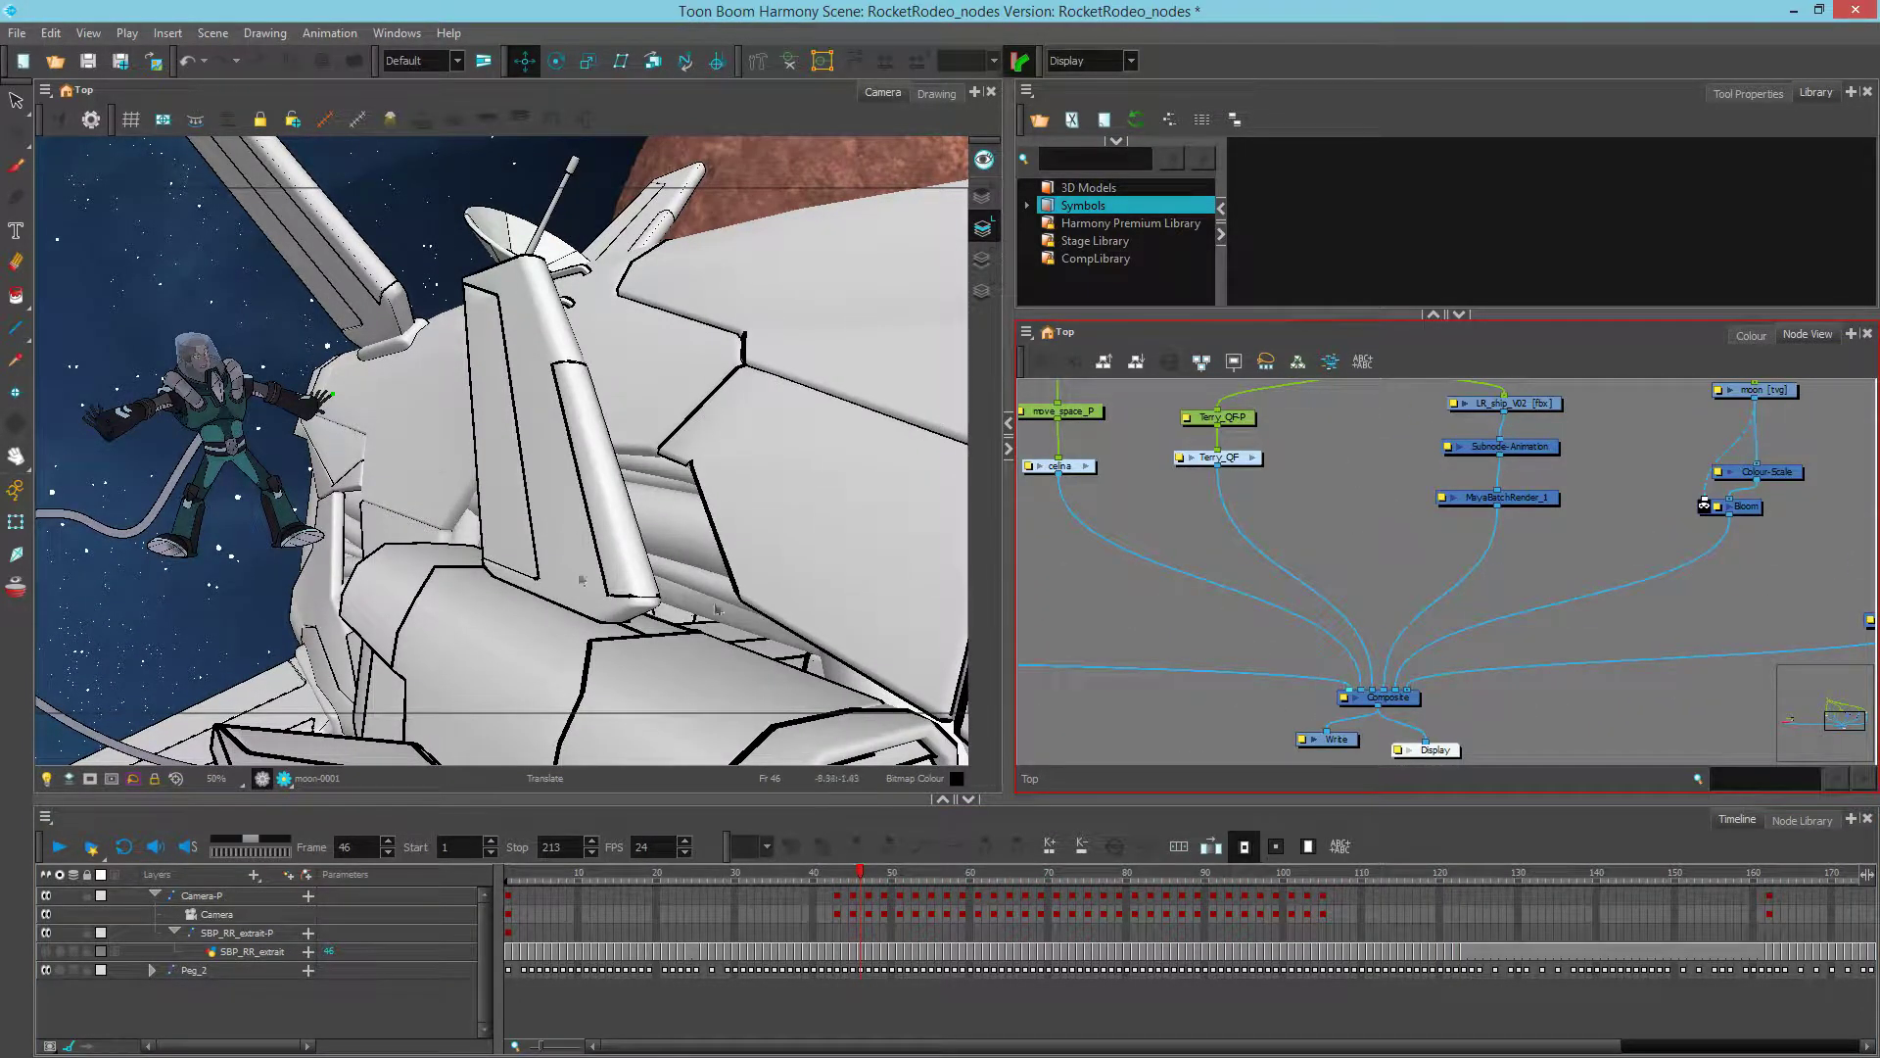
drag(1116, 608, 1259, 607)
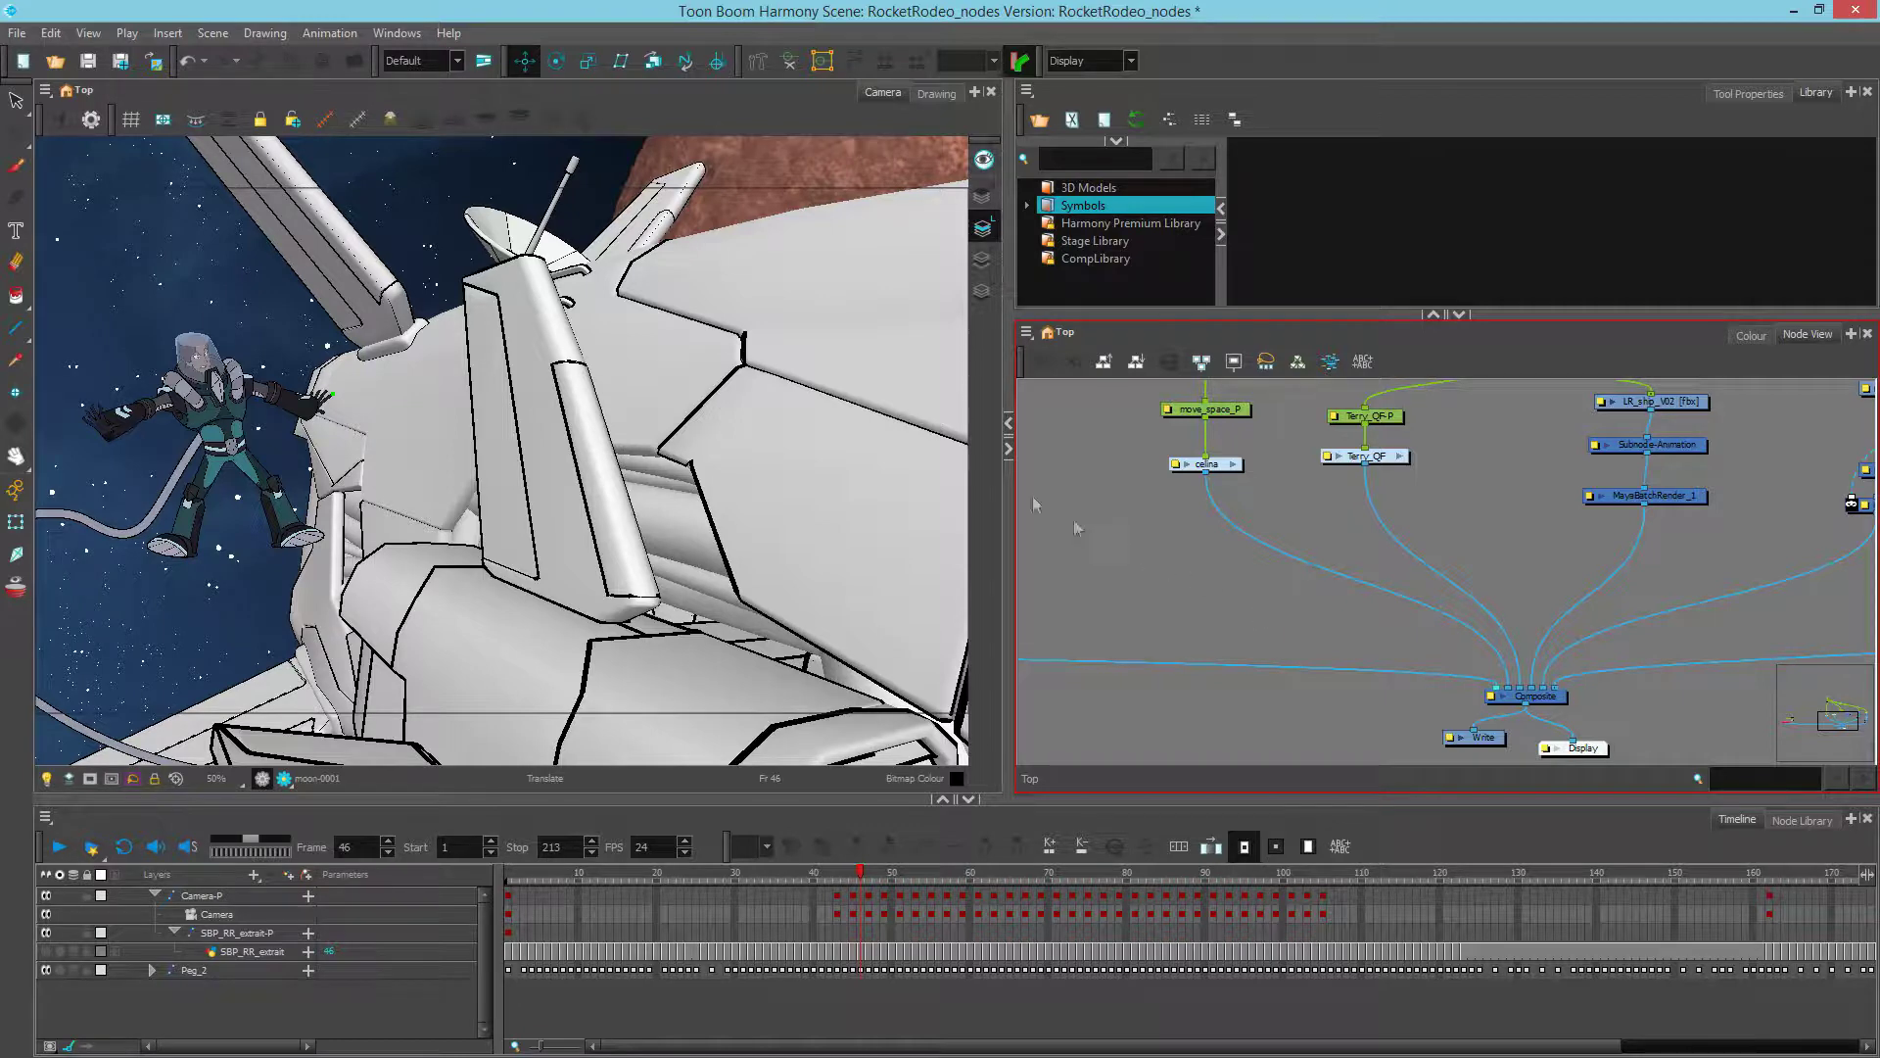
Step: Turn on Advanced Display in the Advanced preferences and confirm with OK
click(58, 40)
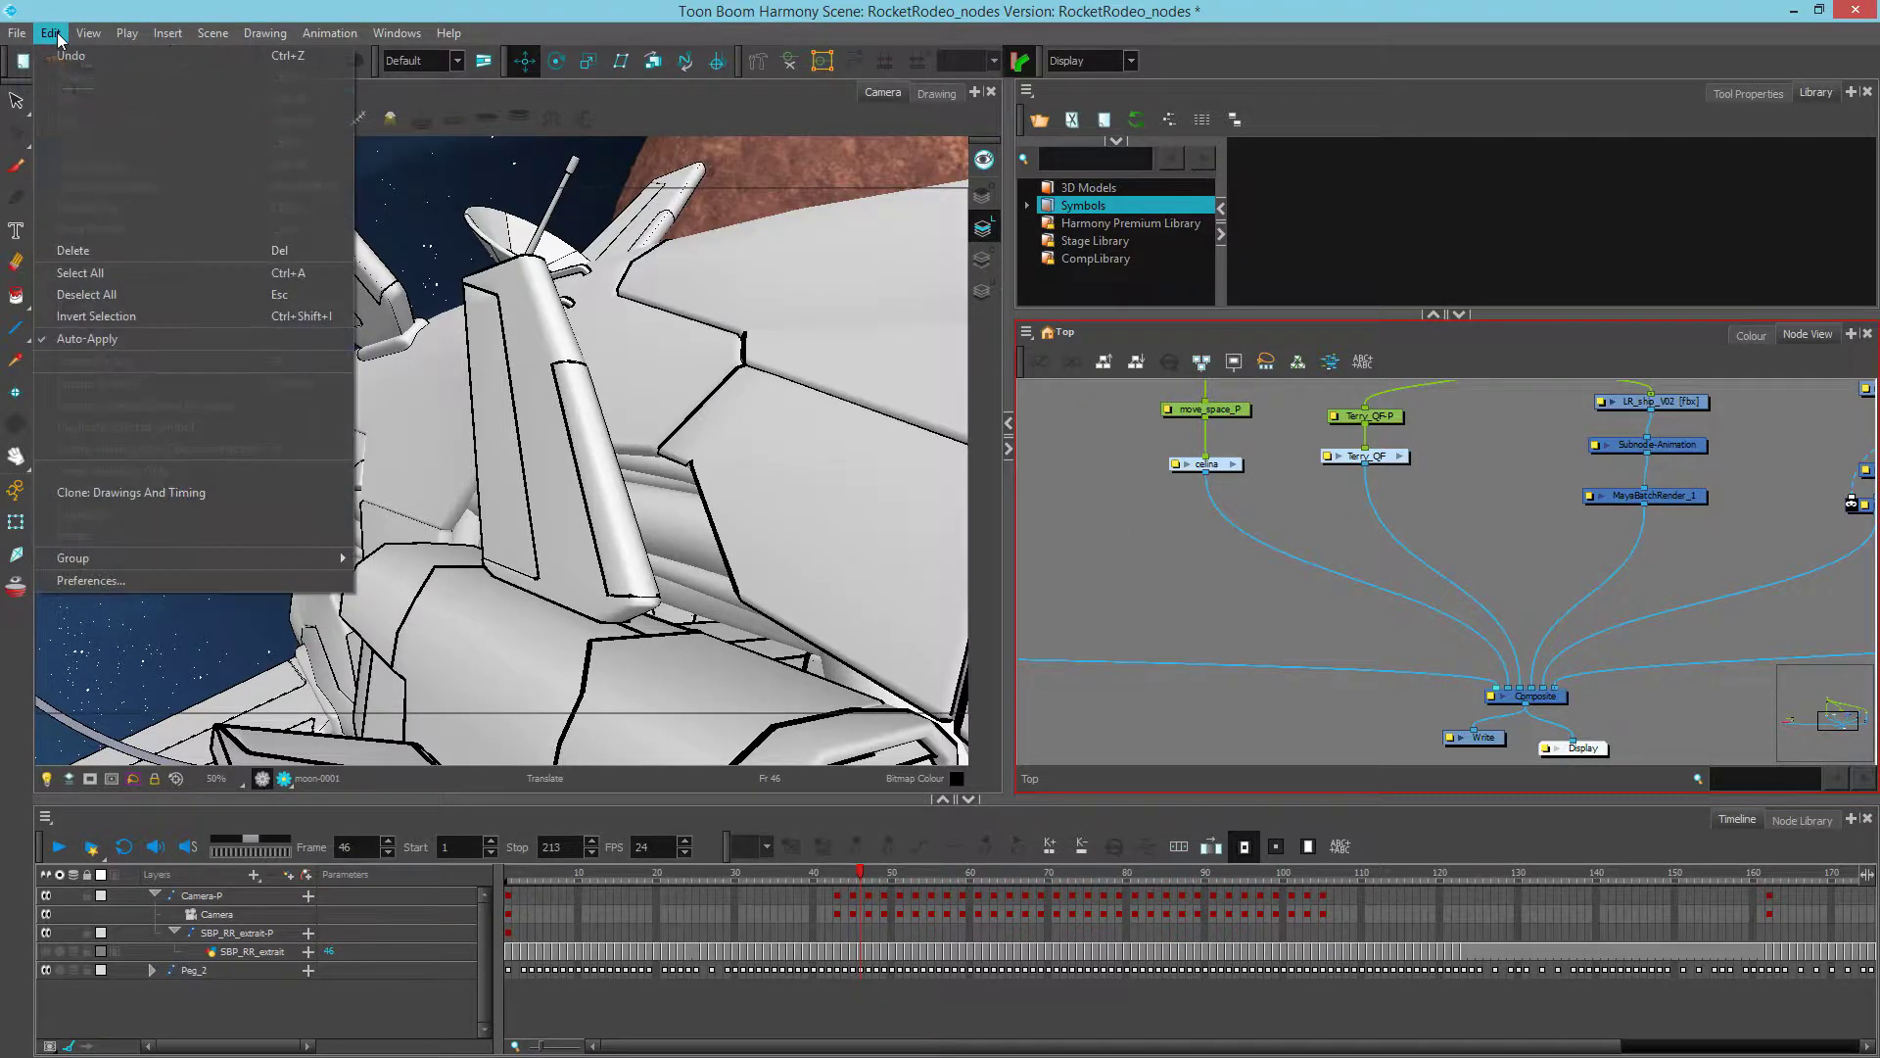
click(171, 585)
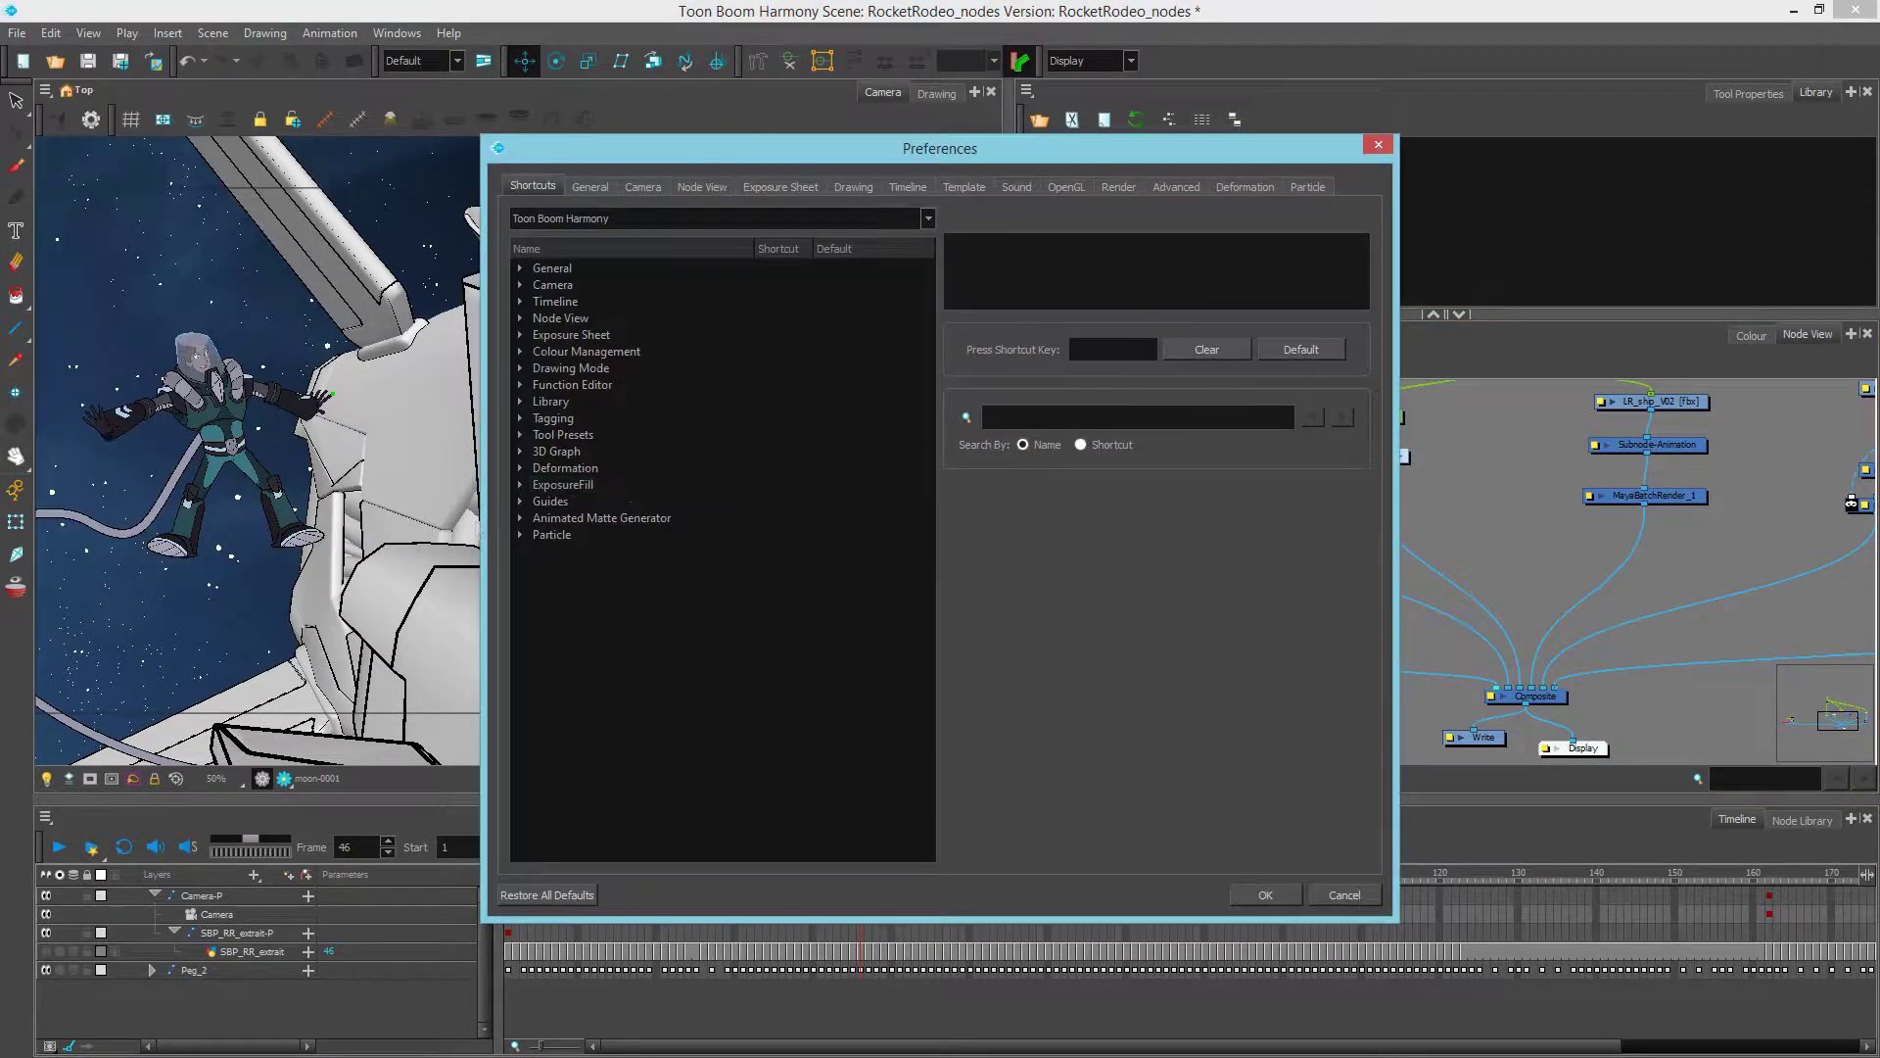
click(1175, 187)
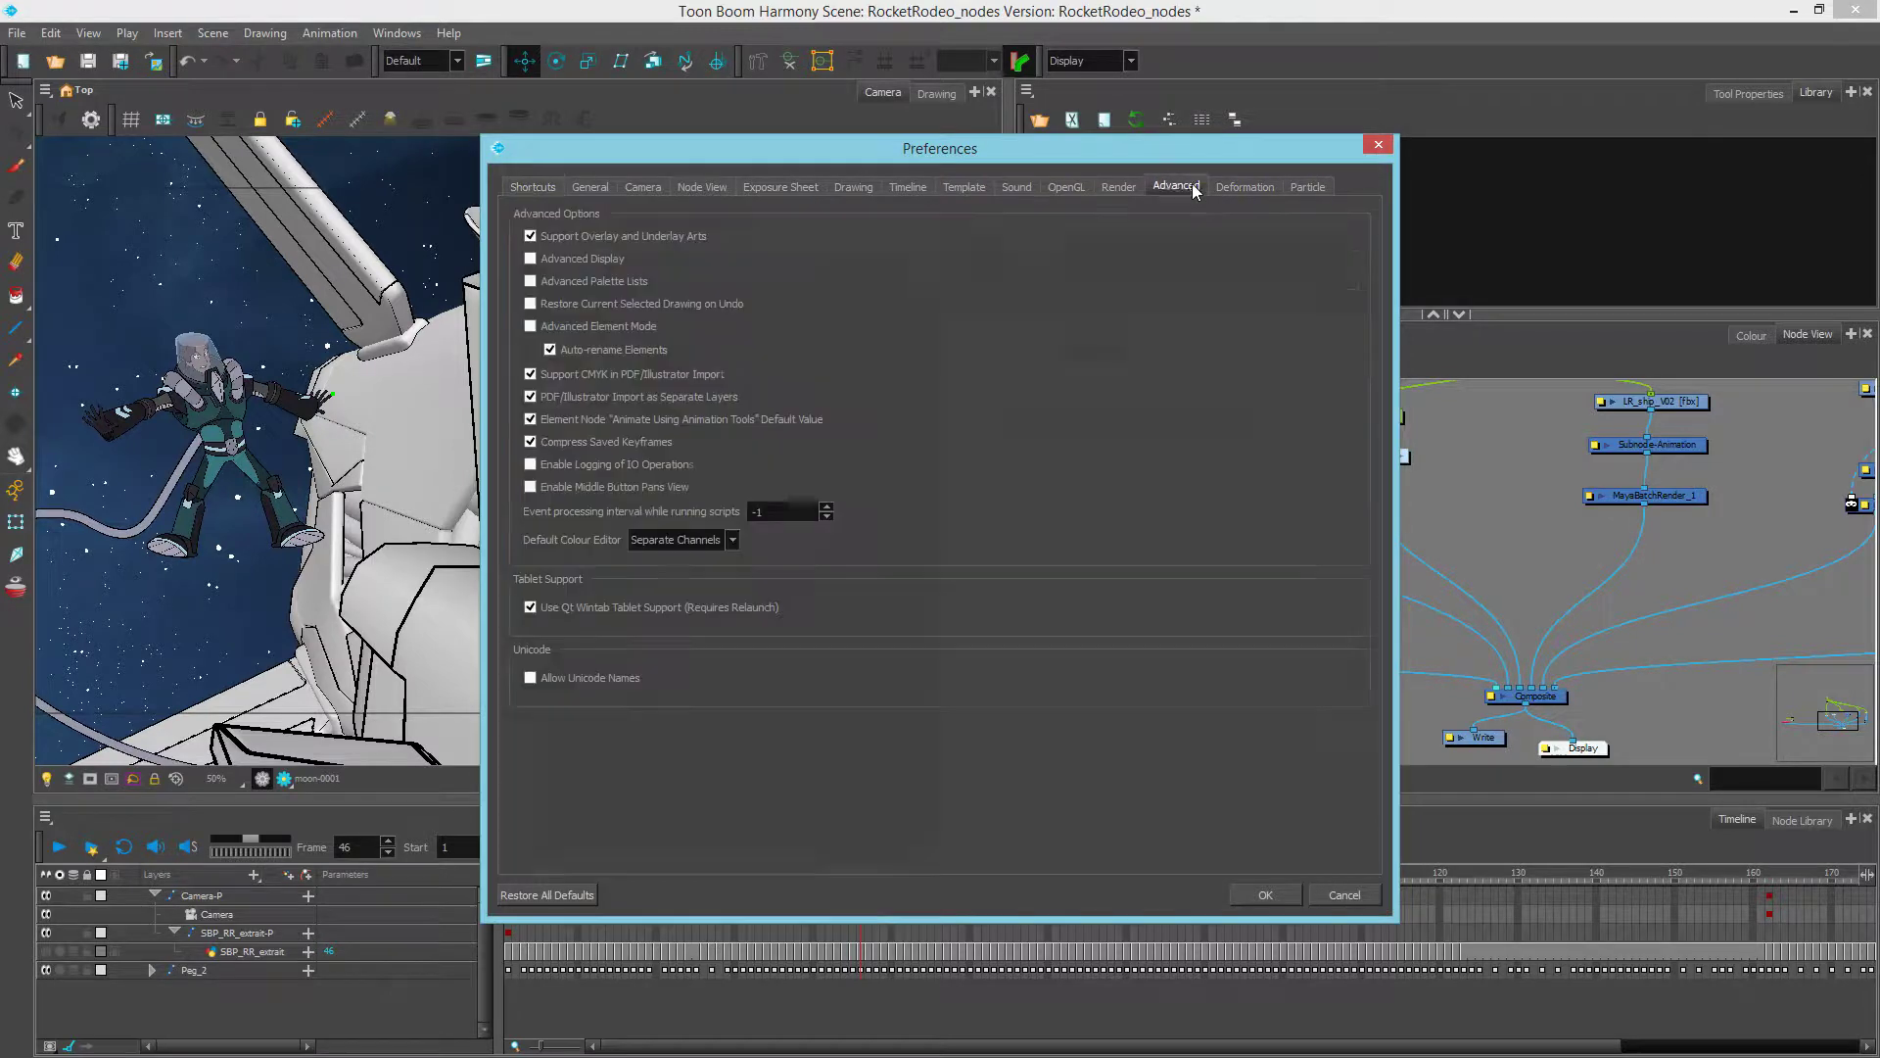
click(533, 261)
click(1263, 896)
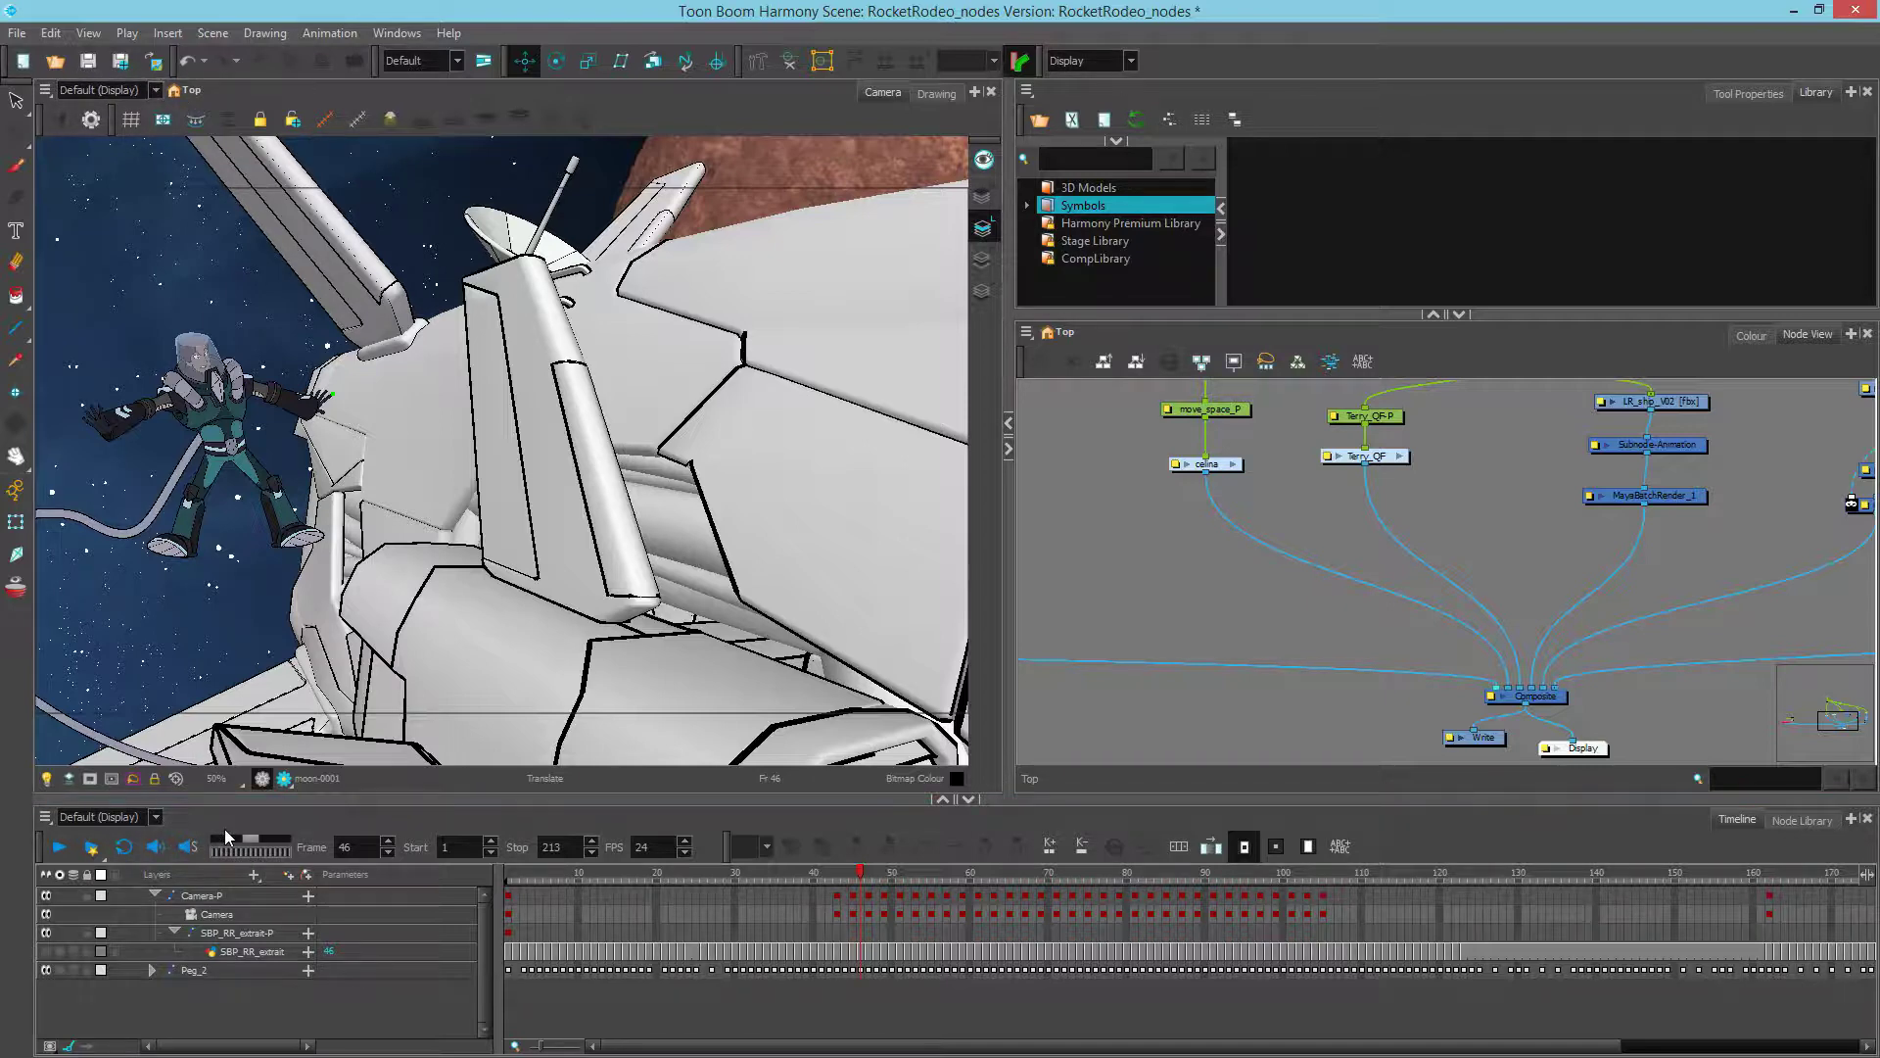
click(78, 816)
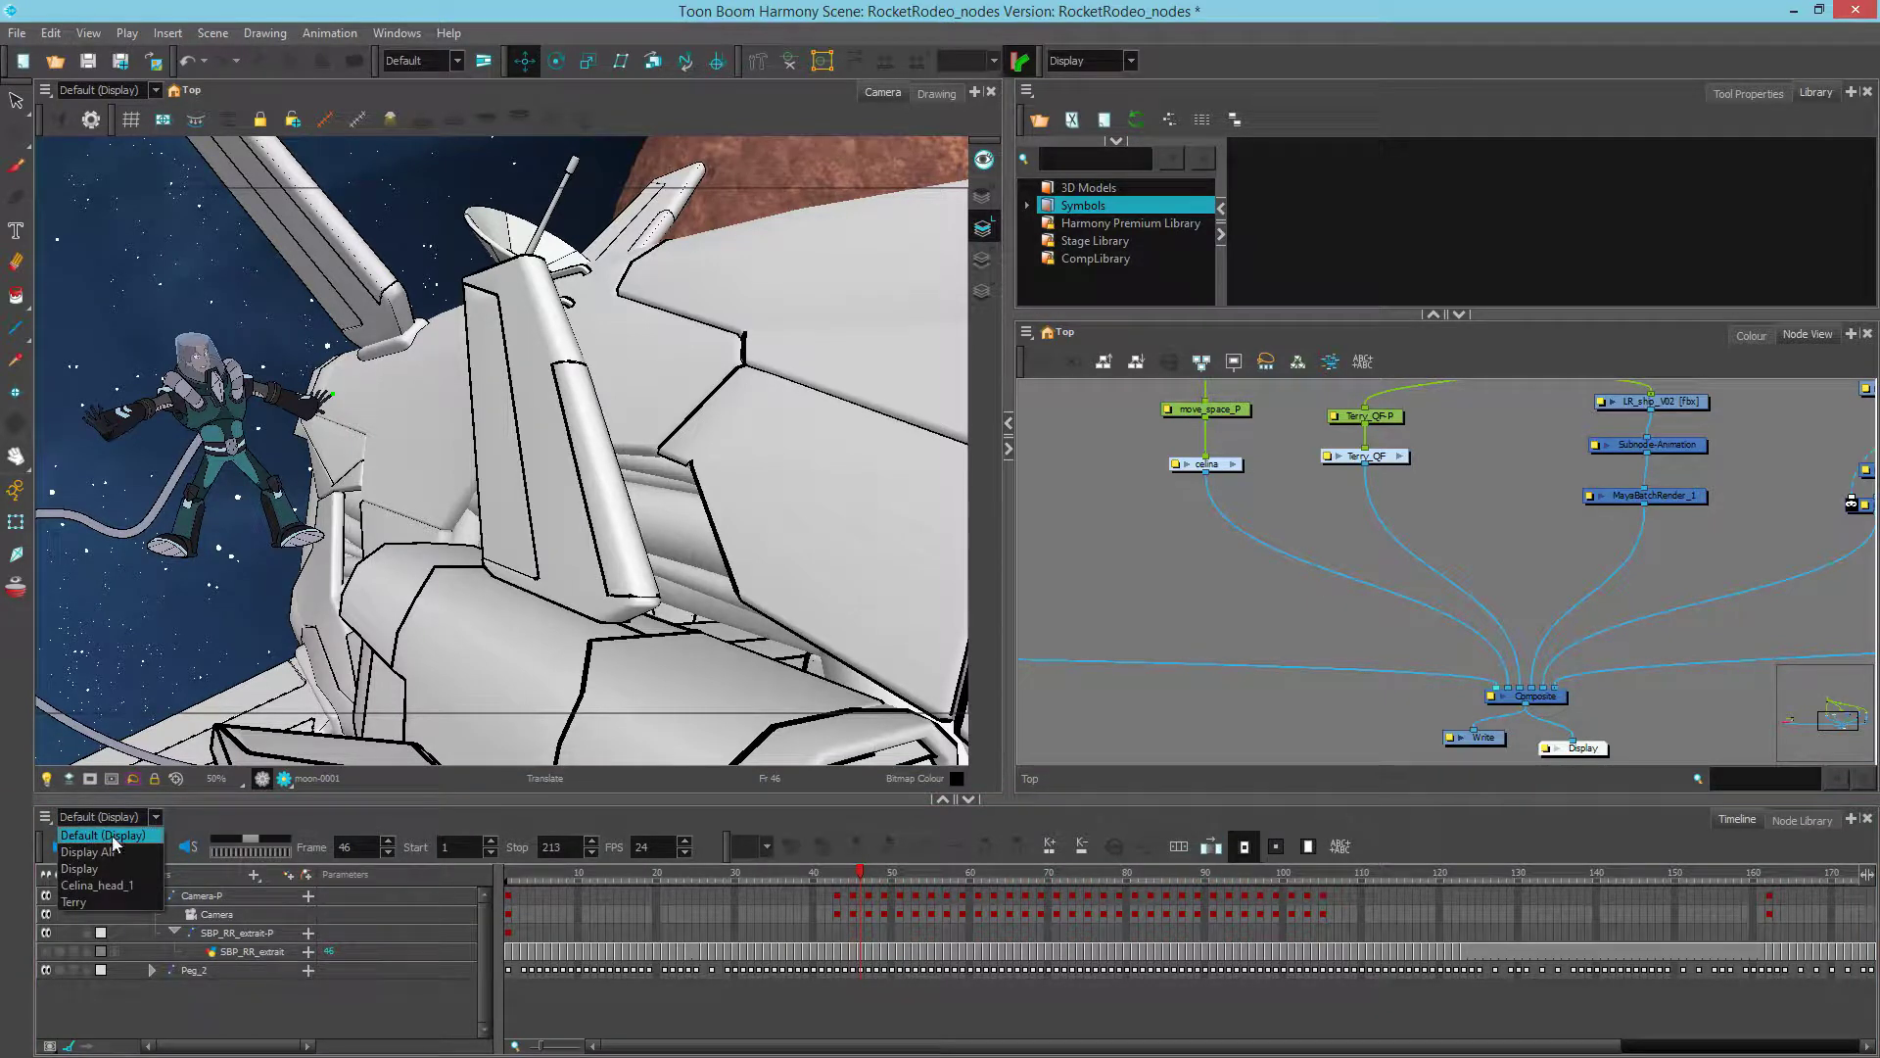
click(104, 822)
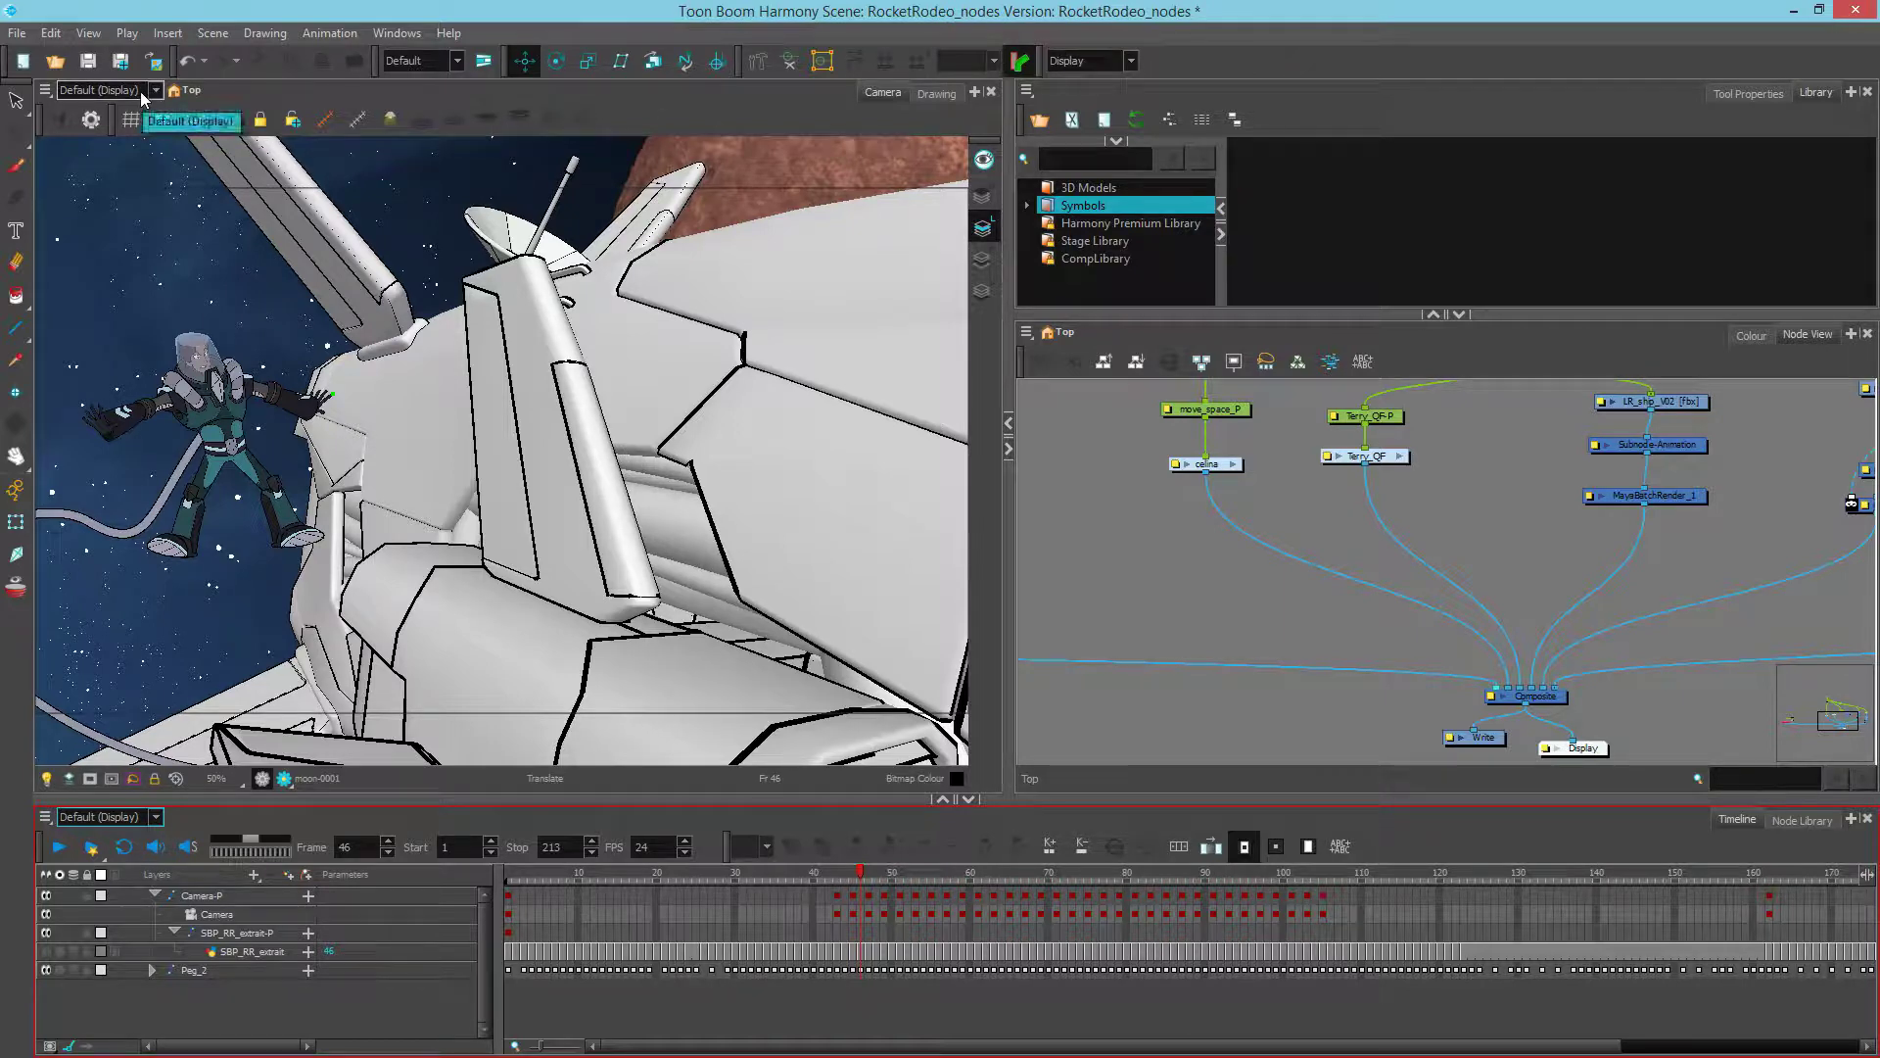
click(1188, 561)
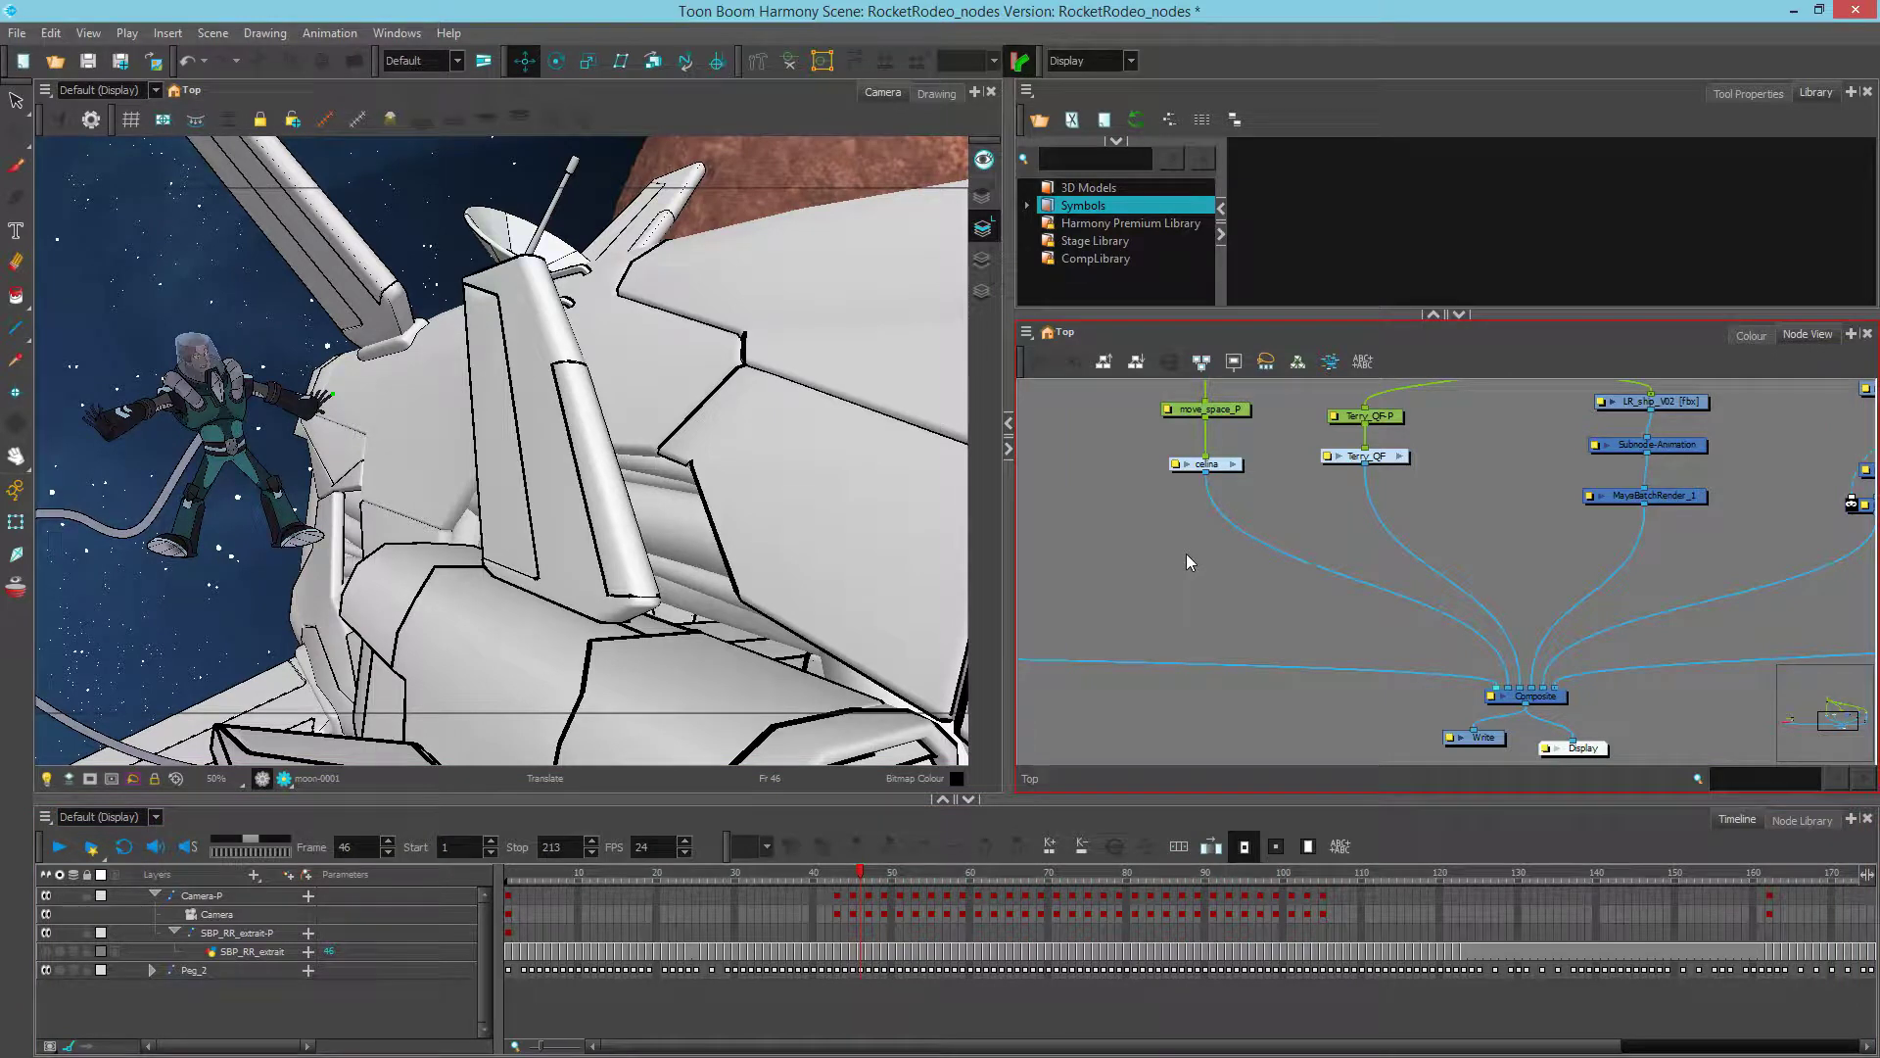
Step: Add a Display_2 node fed by celina and show its output in the camera view
click(1802, 819)
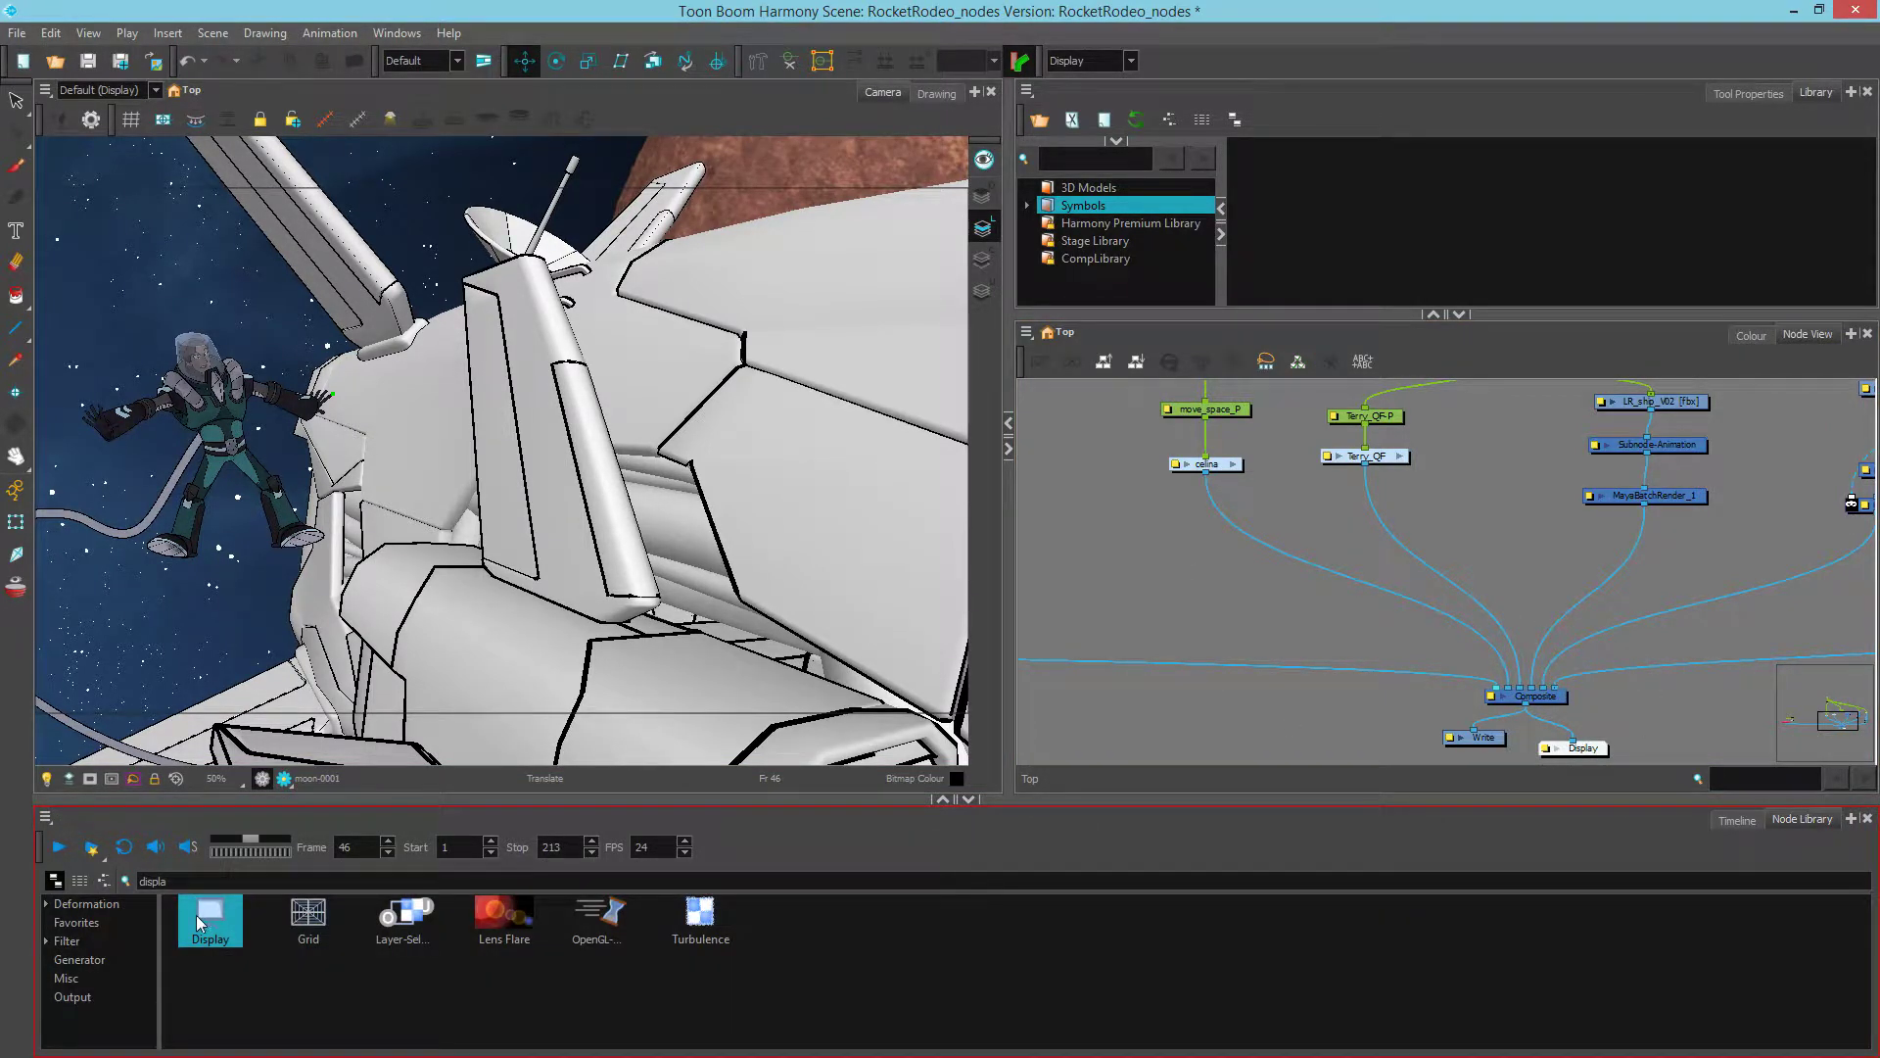
click(1179, 554)
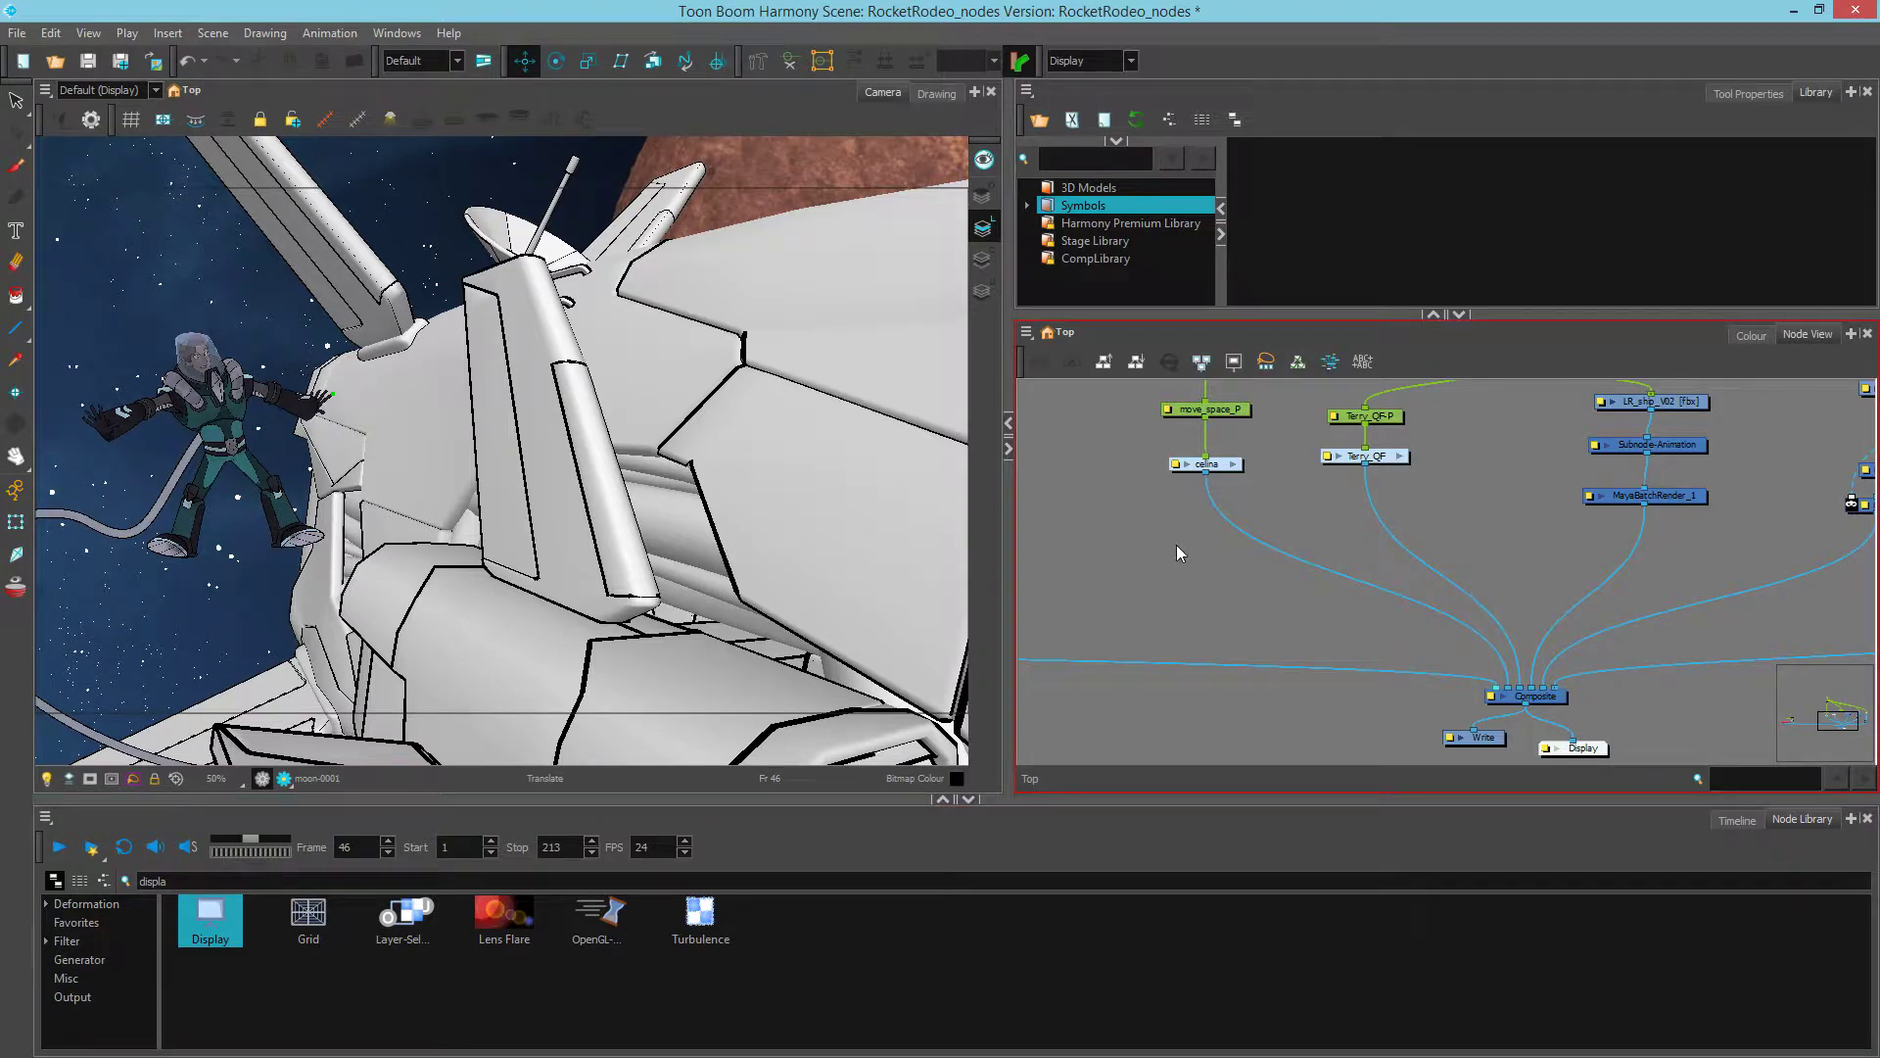
drag(1179, 545, 1179, 544)
drag(1216, 483, 1190, 598)
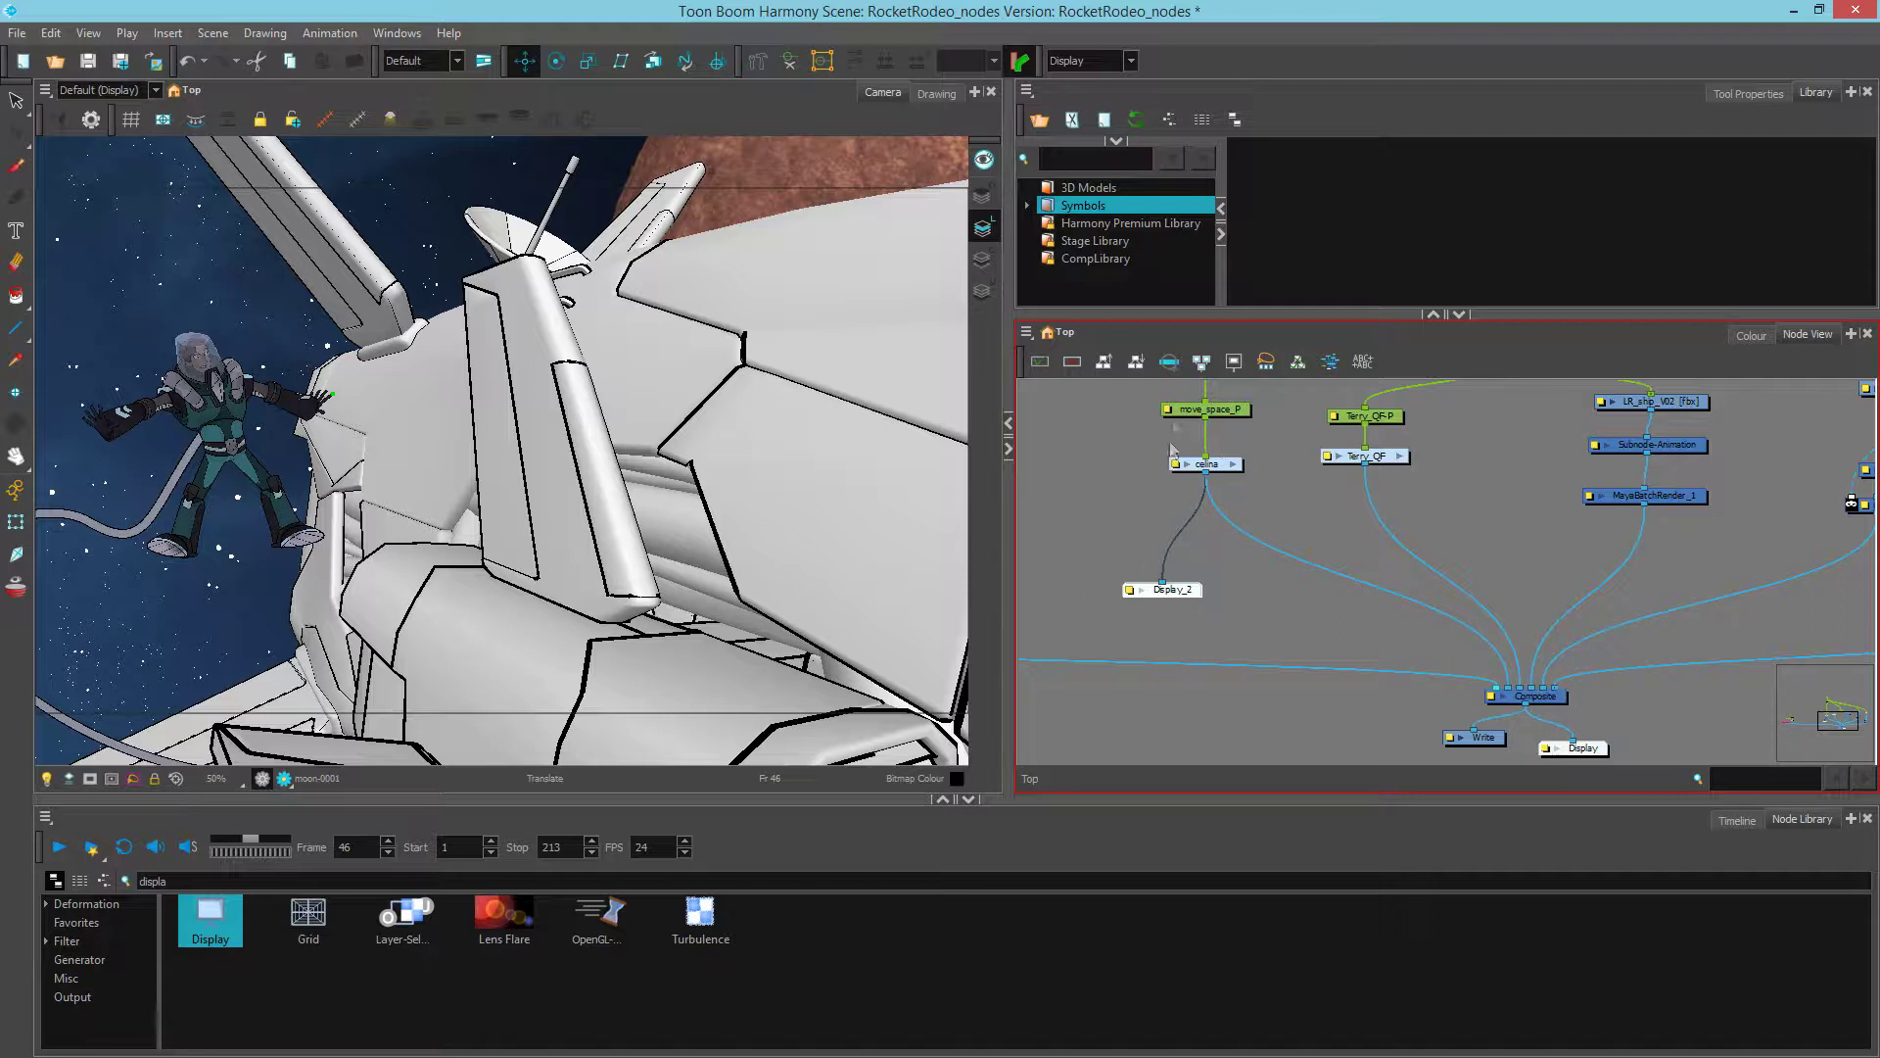
click(1128, 61)
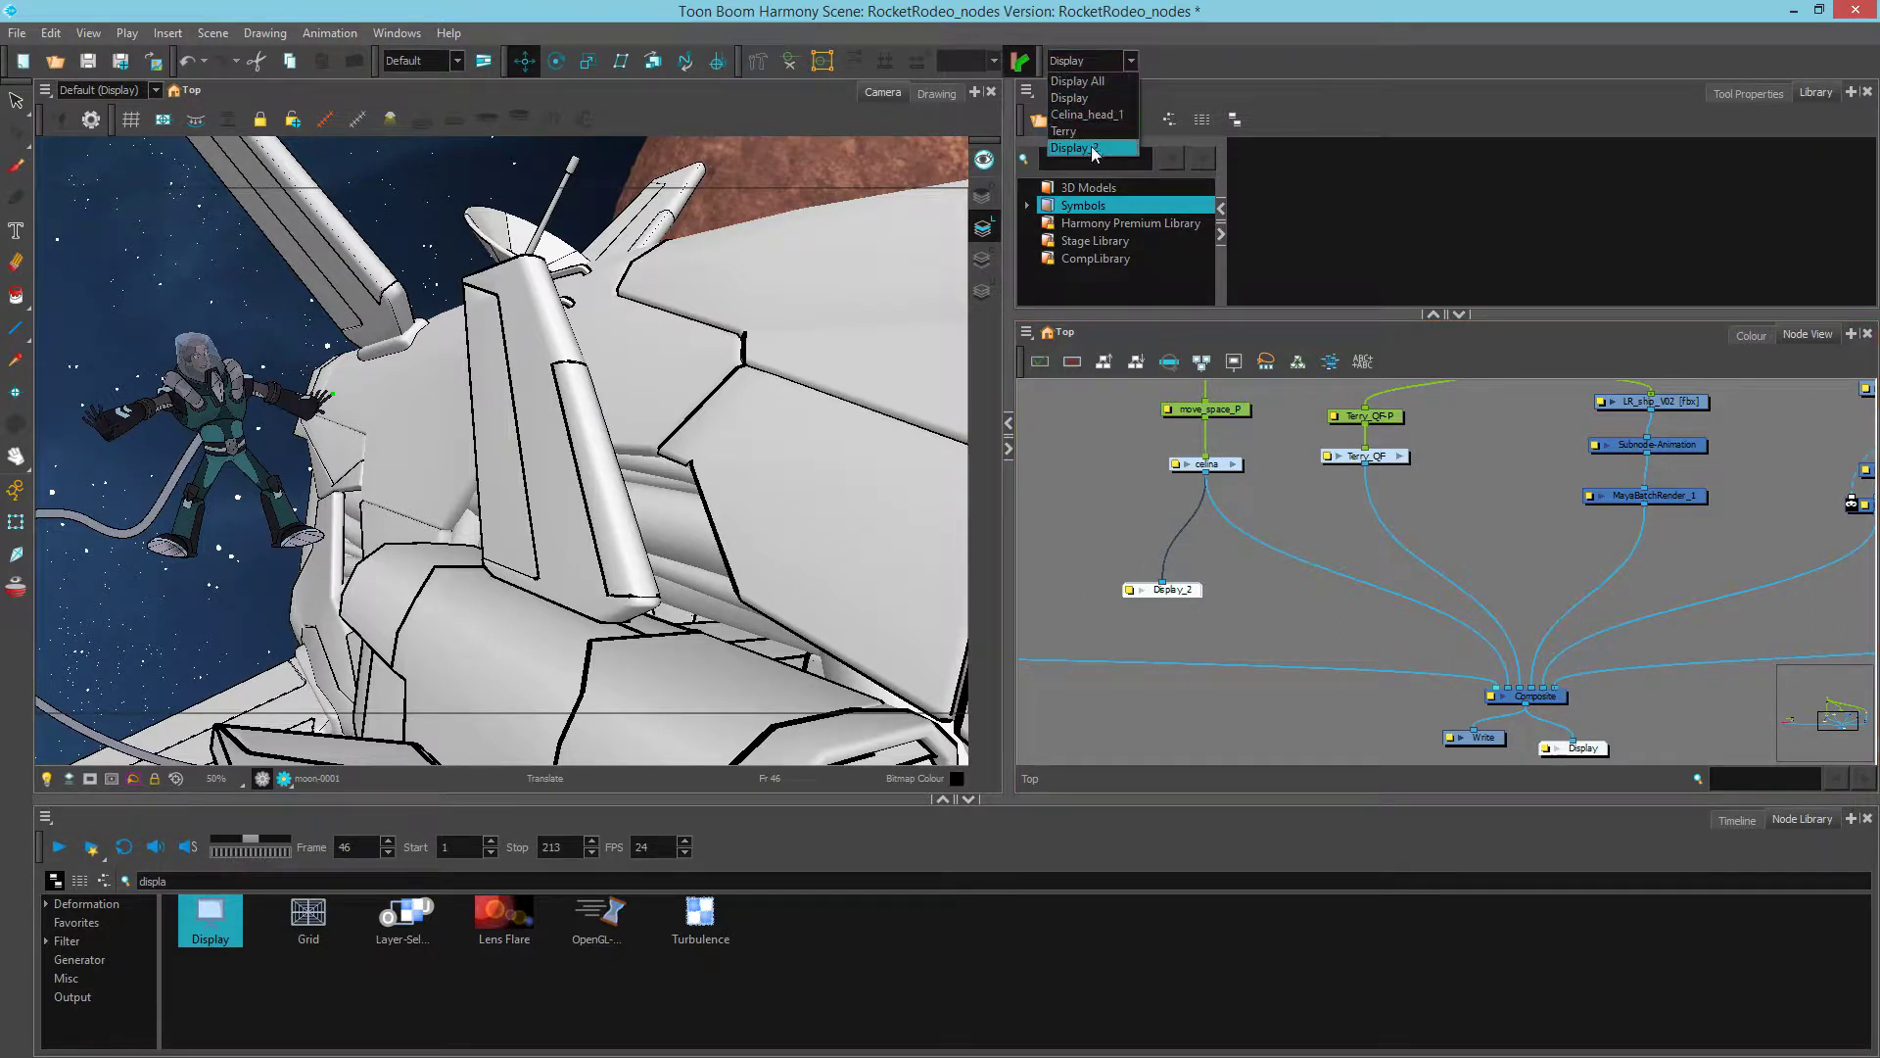
click(1092, 148)
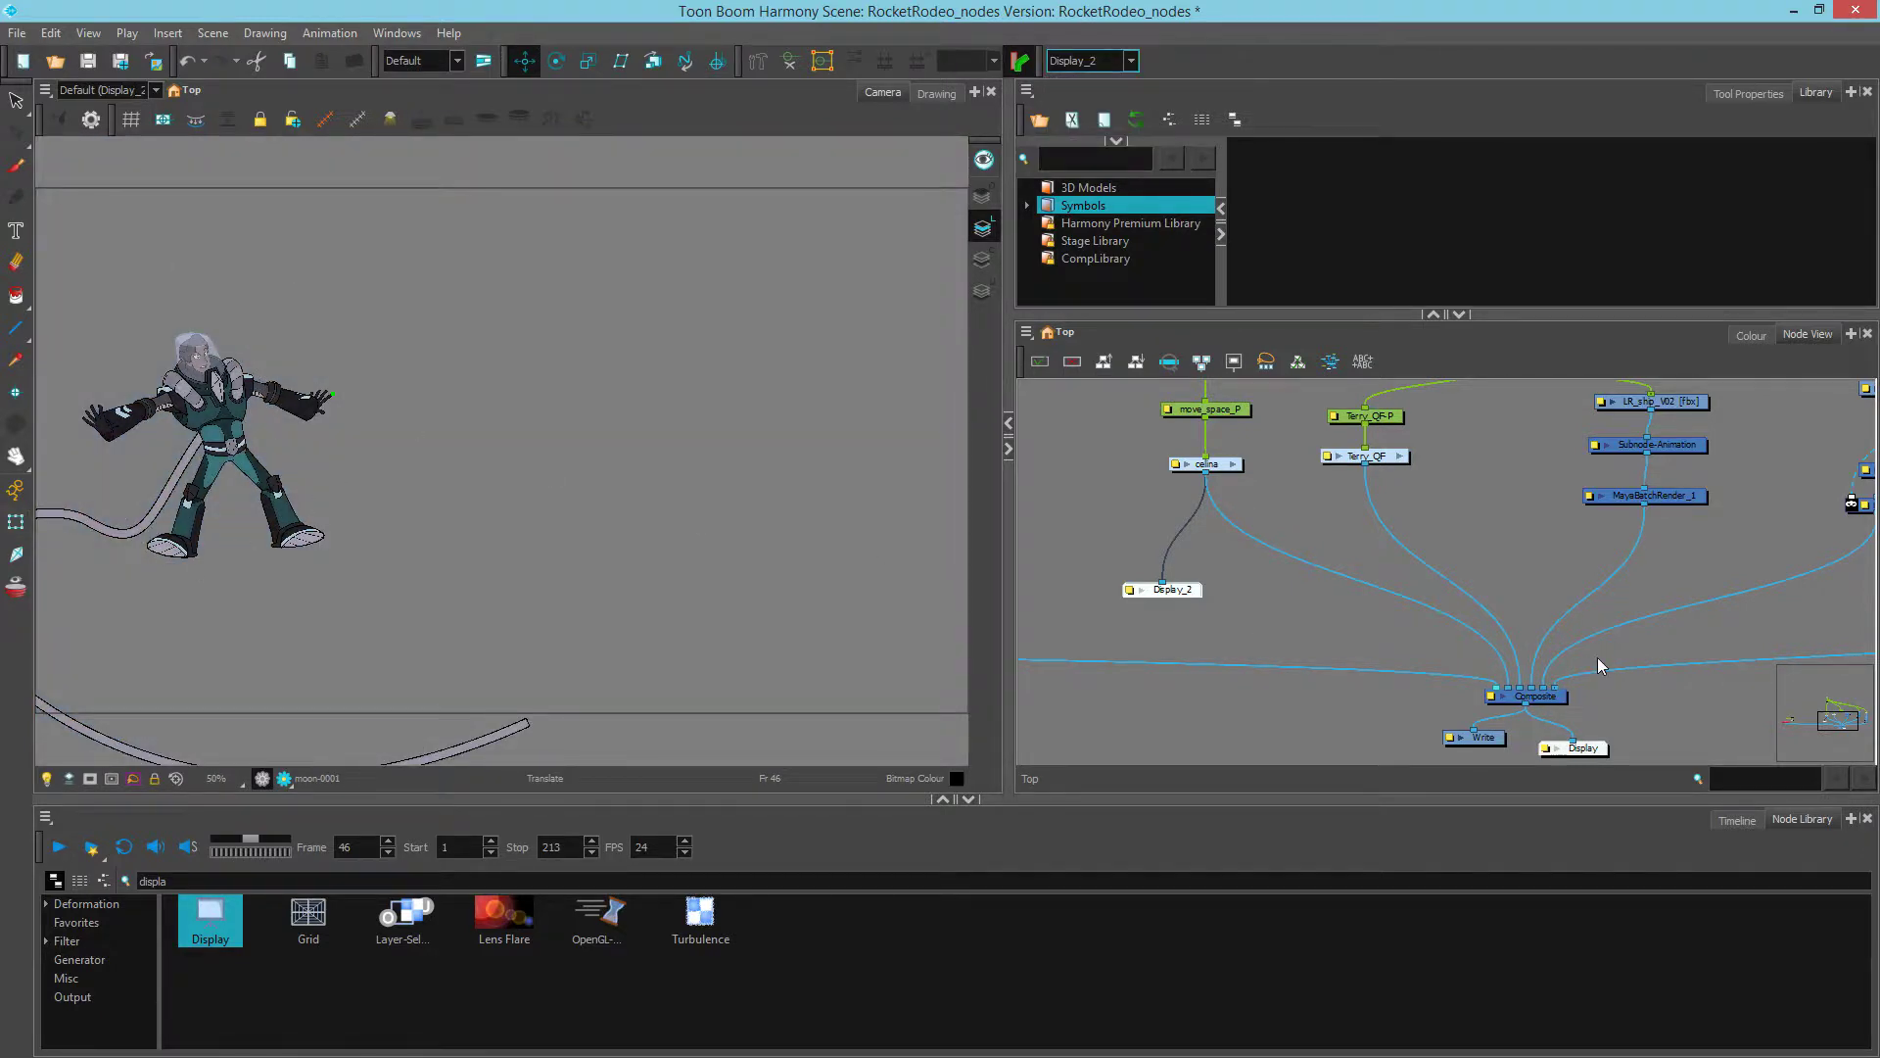
Step: Create a Display_3 node under Terry_QF, reposition it, and make the timeline follow Display_3
click(1738, 821)
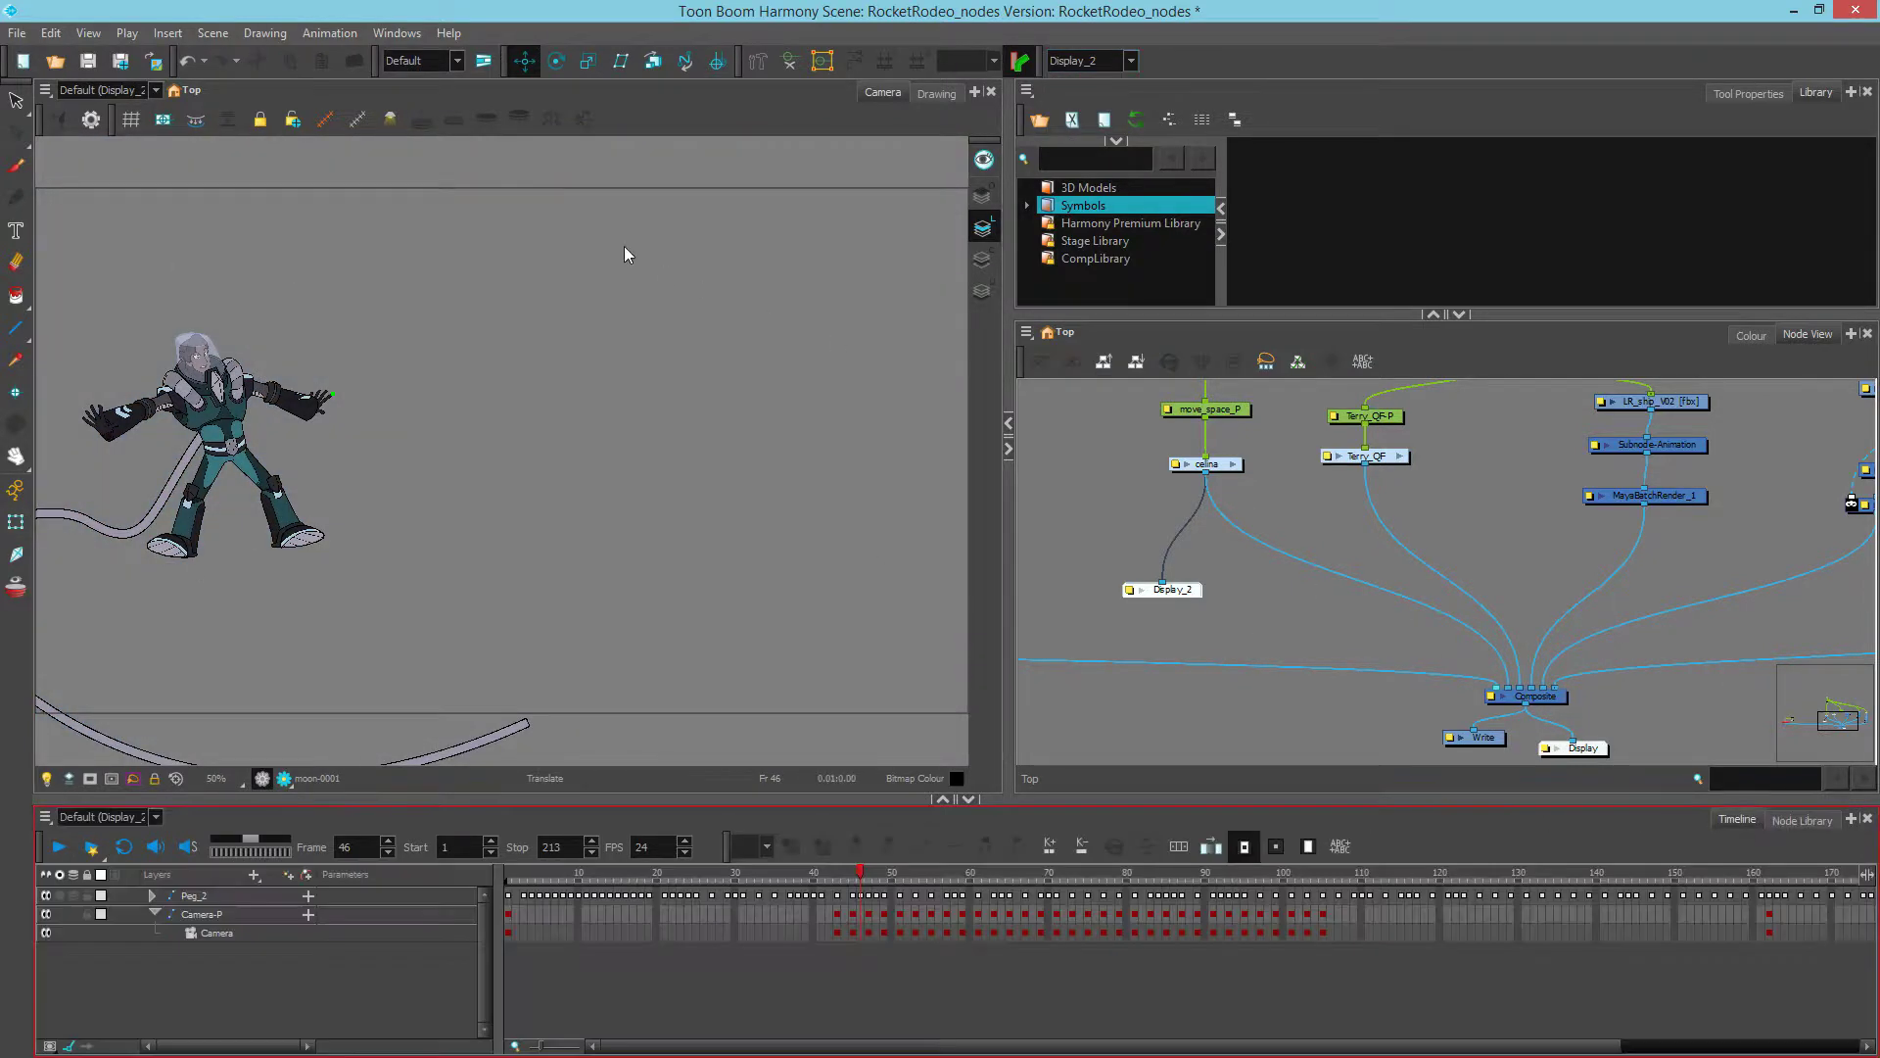
click(132, 816)
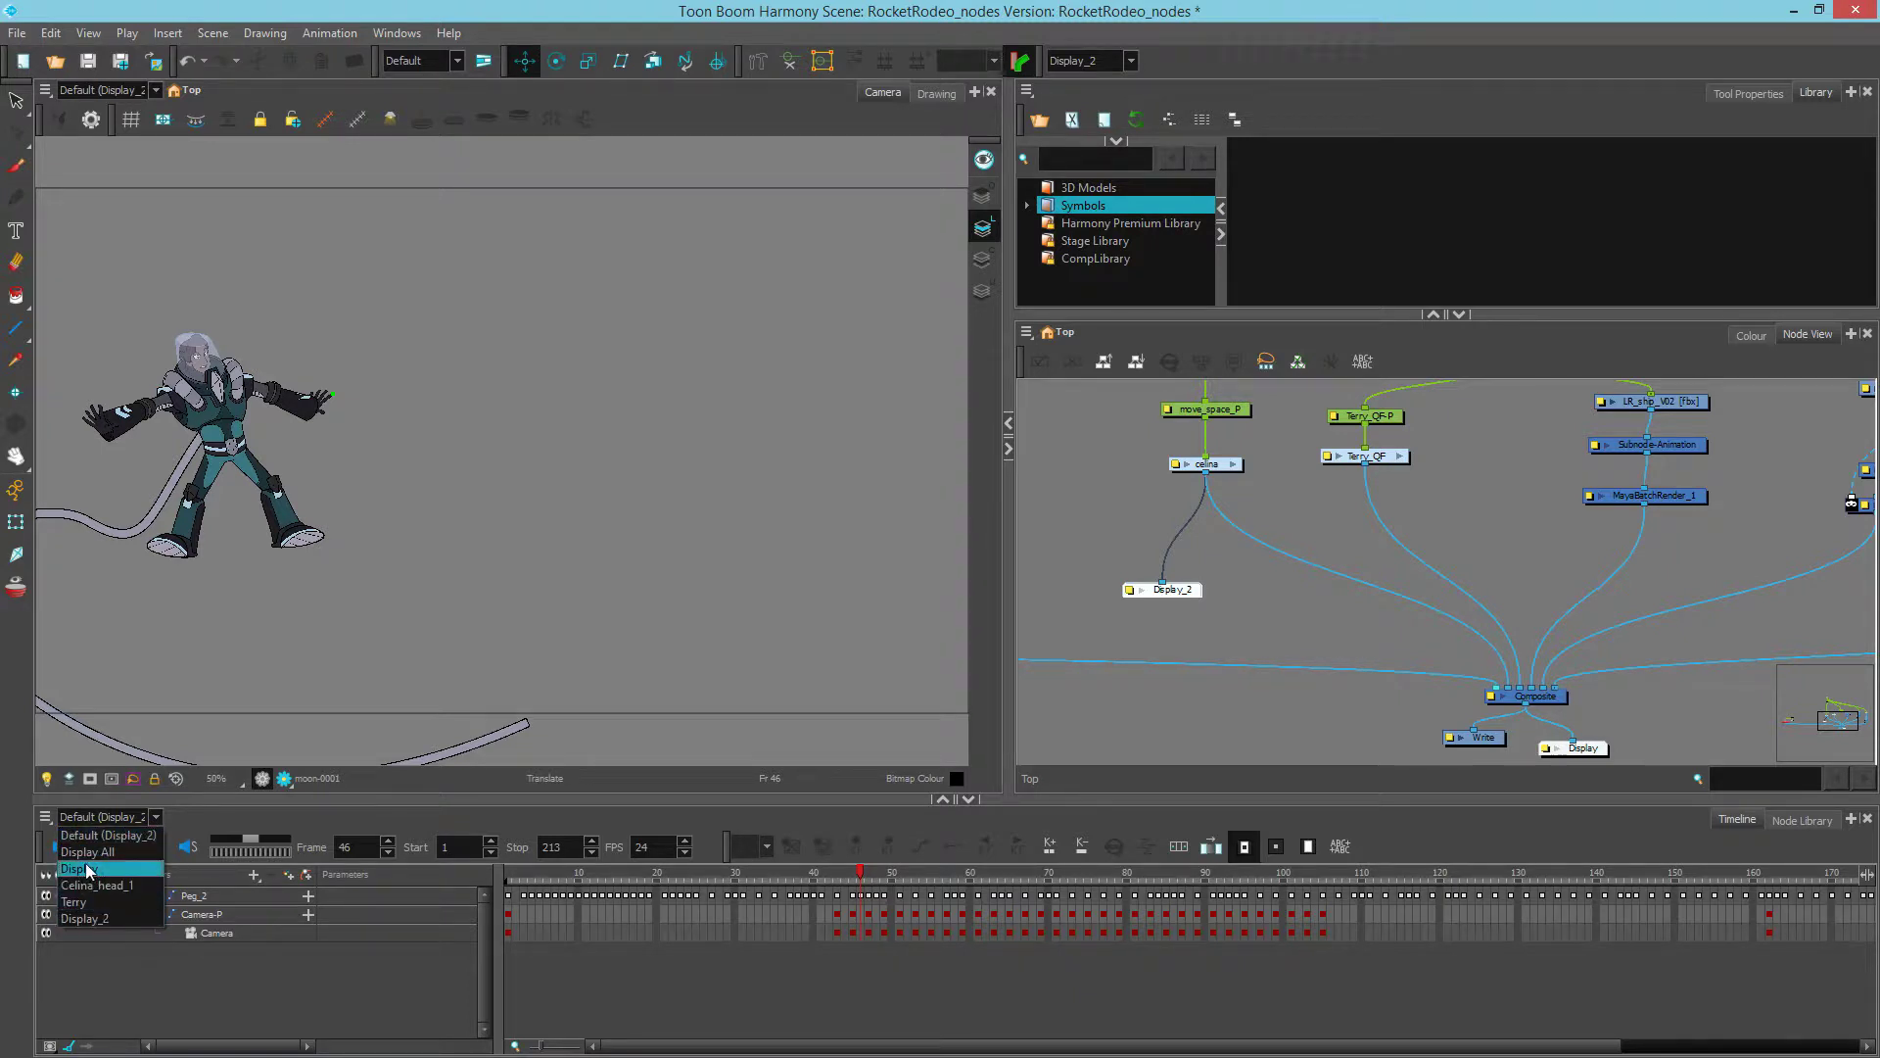
click(1065, 647)
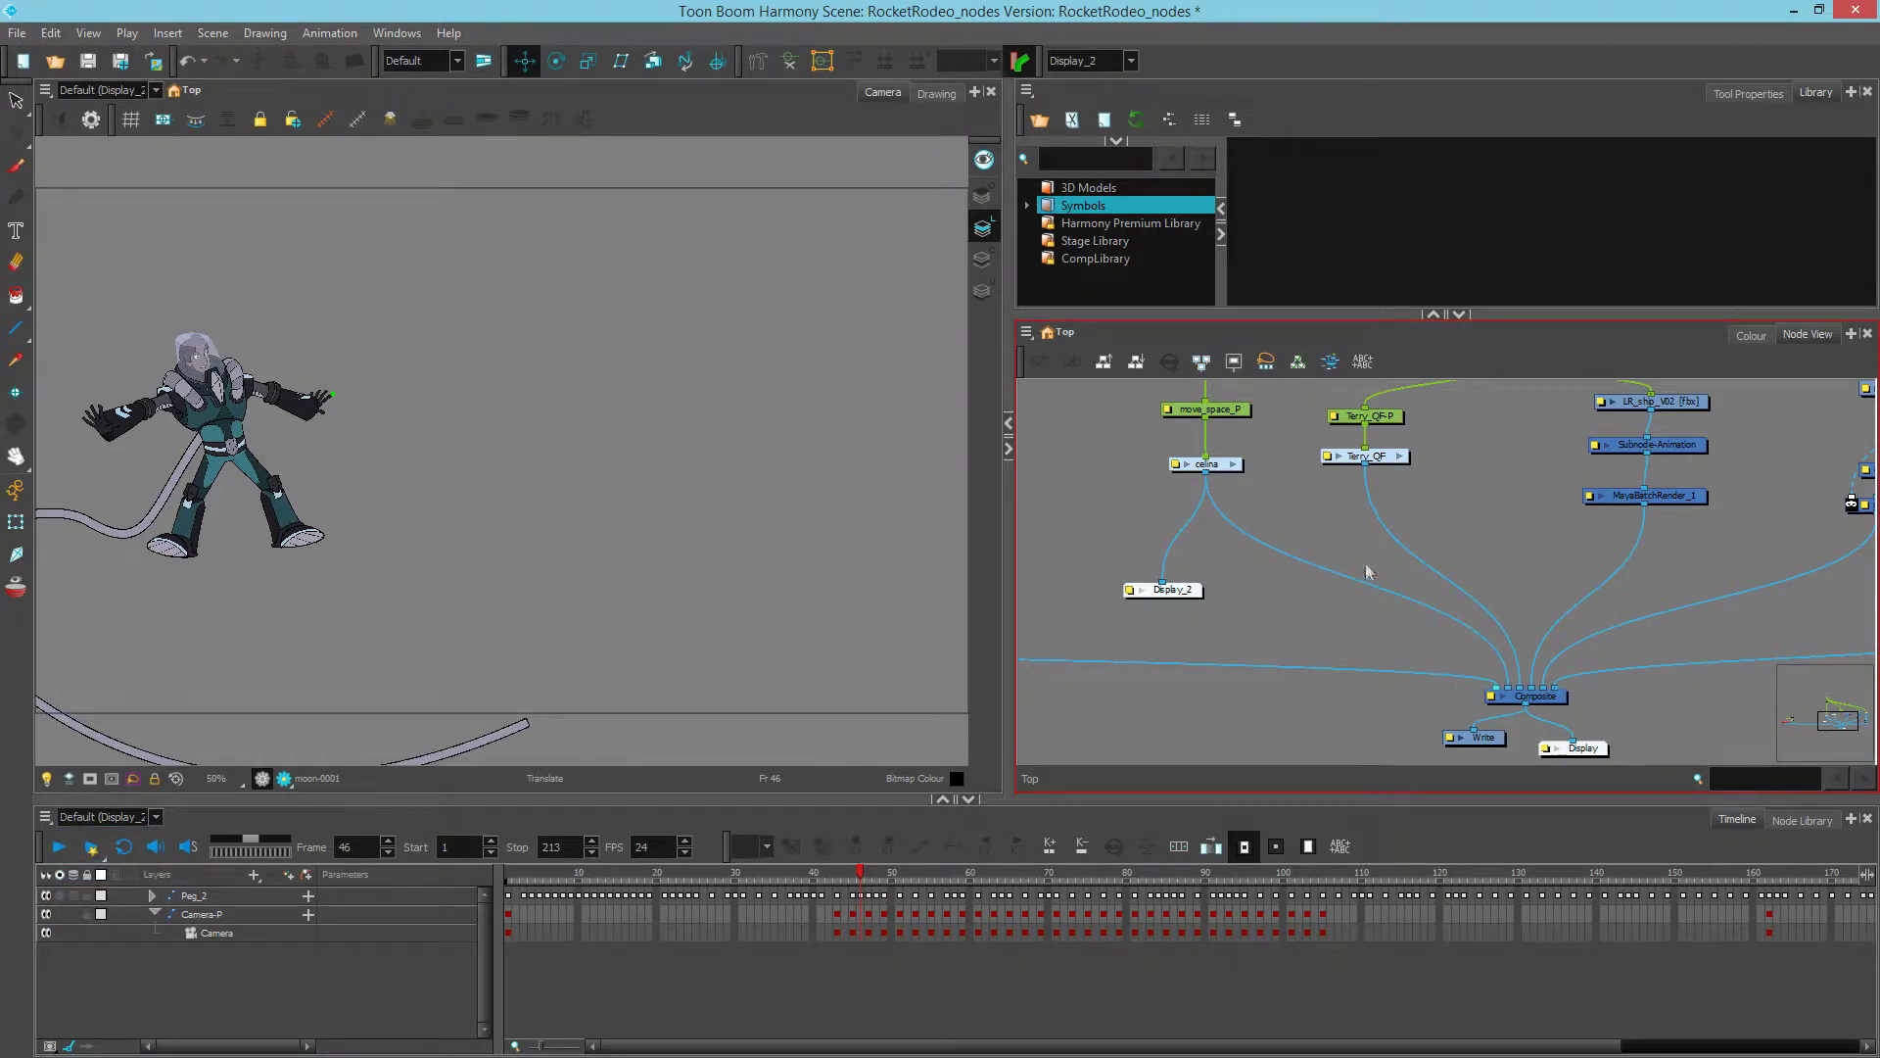
key(ctrl+v)
drag(1380, 544, 1344, 611)
click(125, 816)
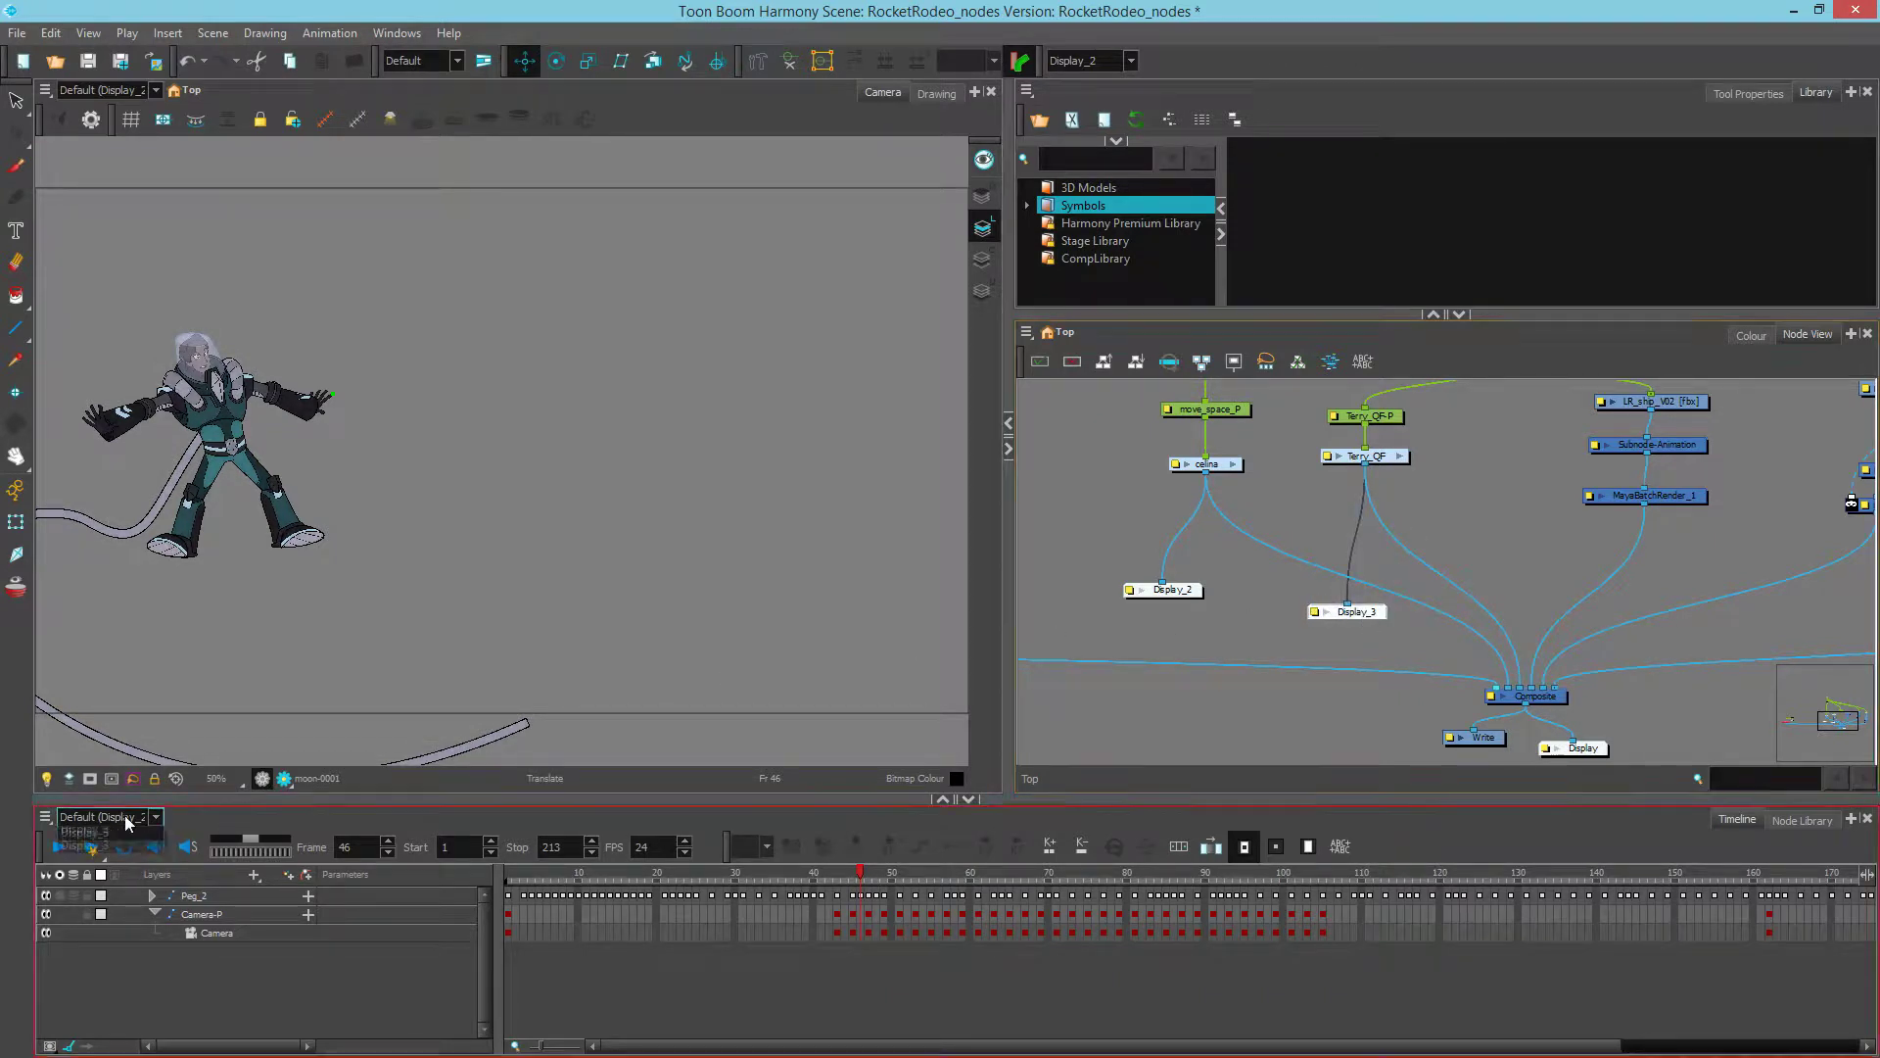
click(121, 931)
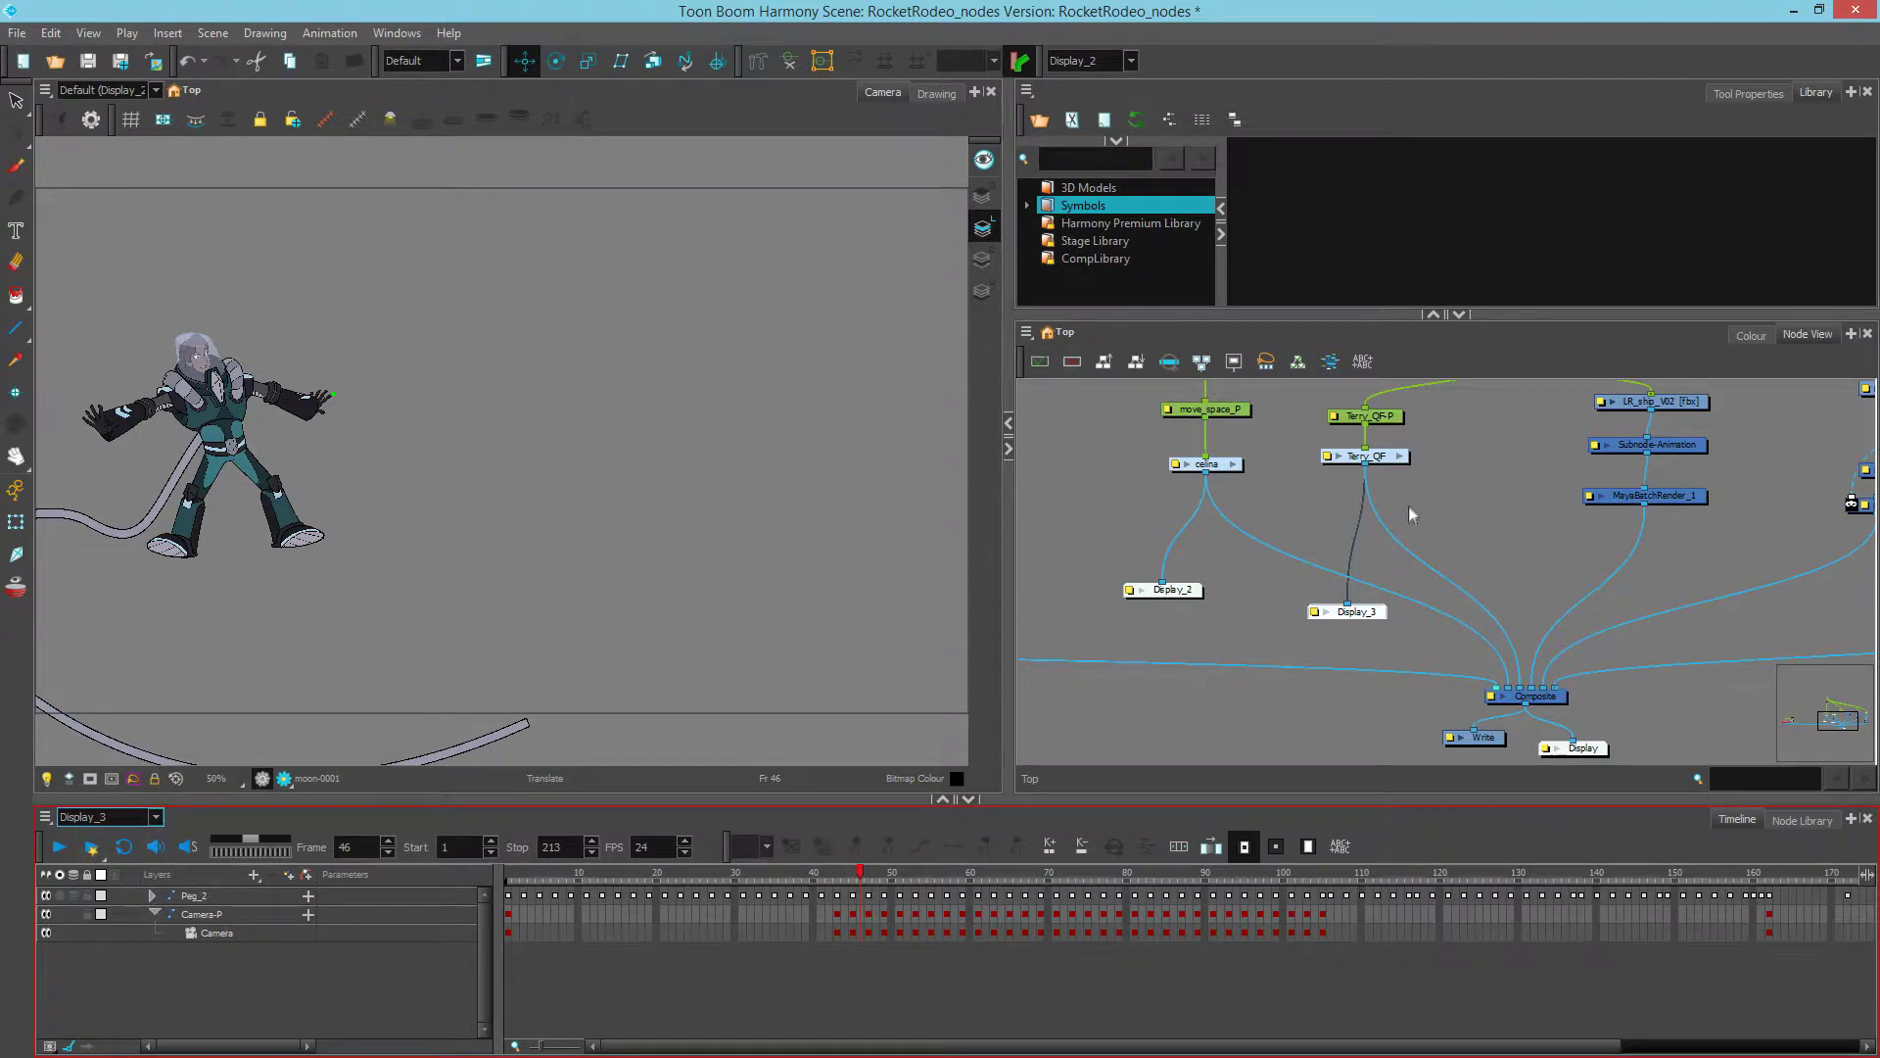
Step: Enter the Terry_QF group, scroll the timeline to the Highlight layer, and move to frame 49
click(1400, 457)
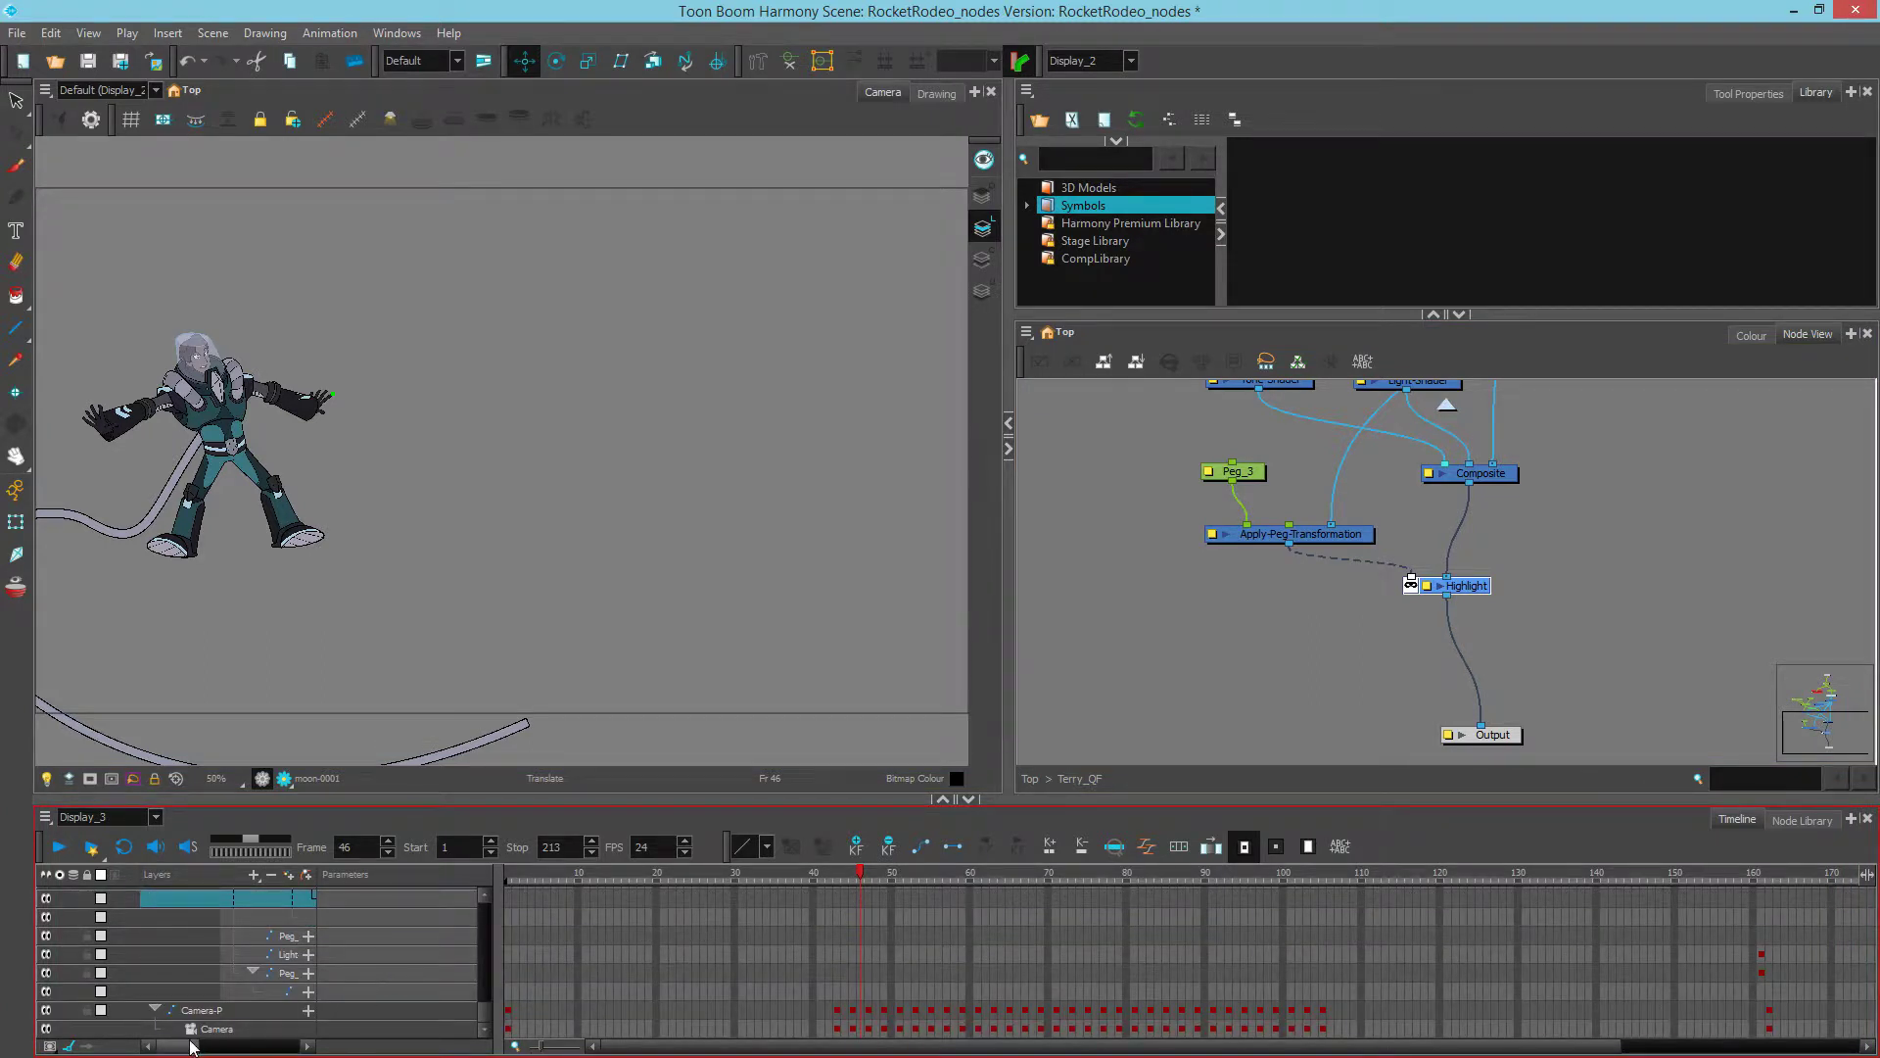
drag(220, 1046, 188, 1045)
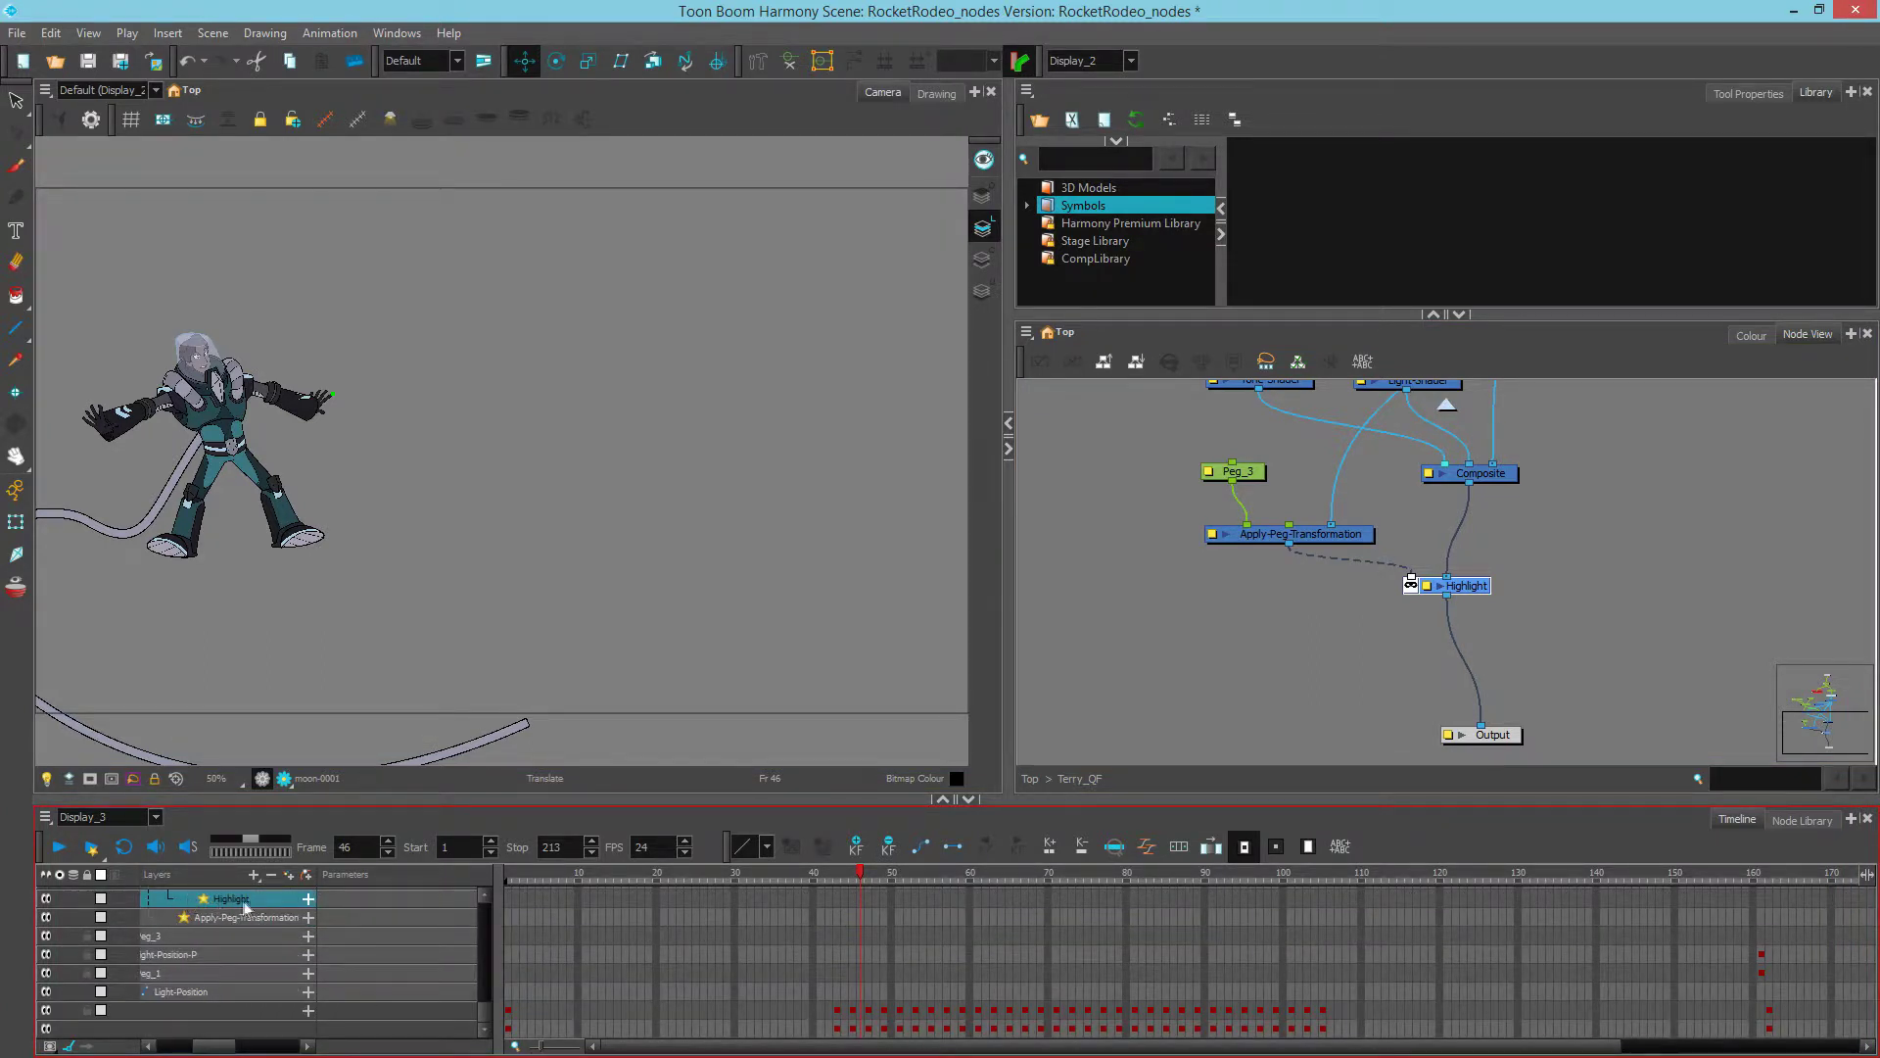
drag(860, 874, 894, 874)
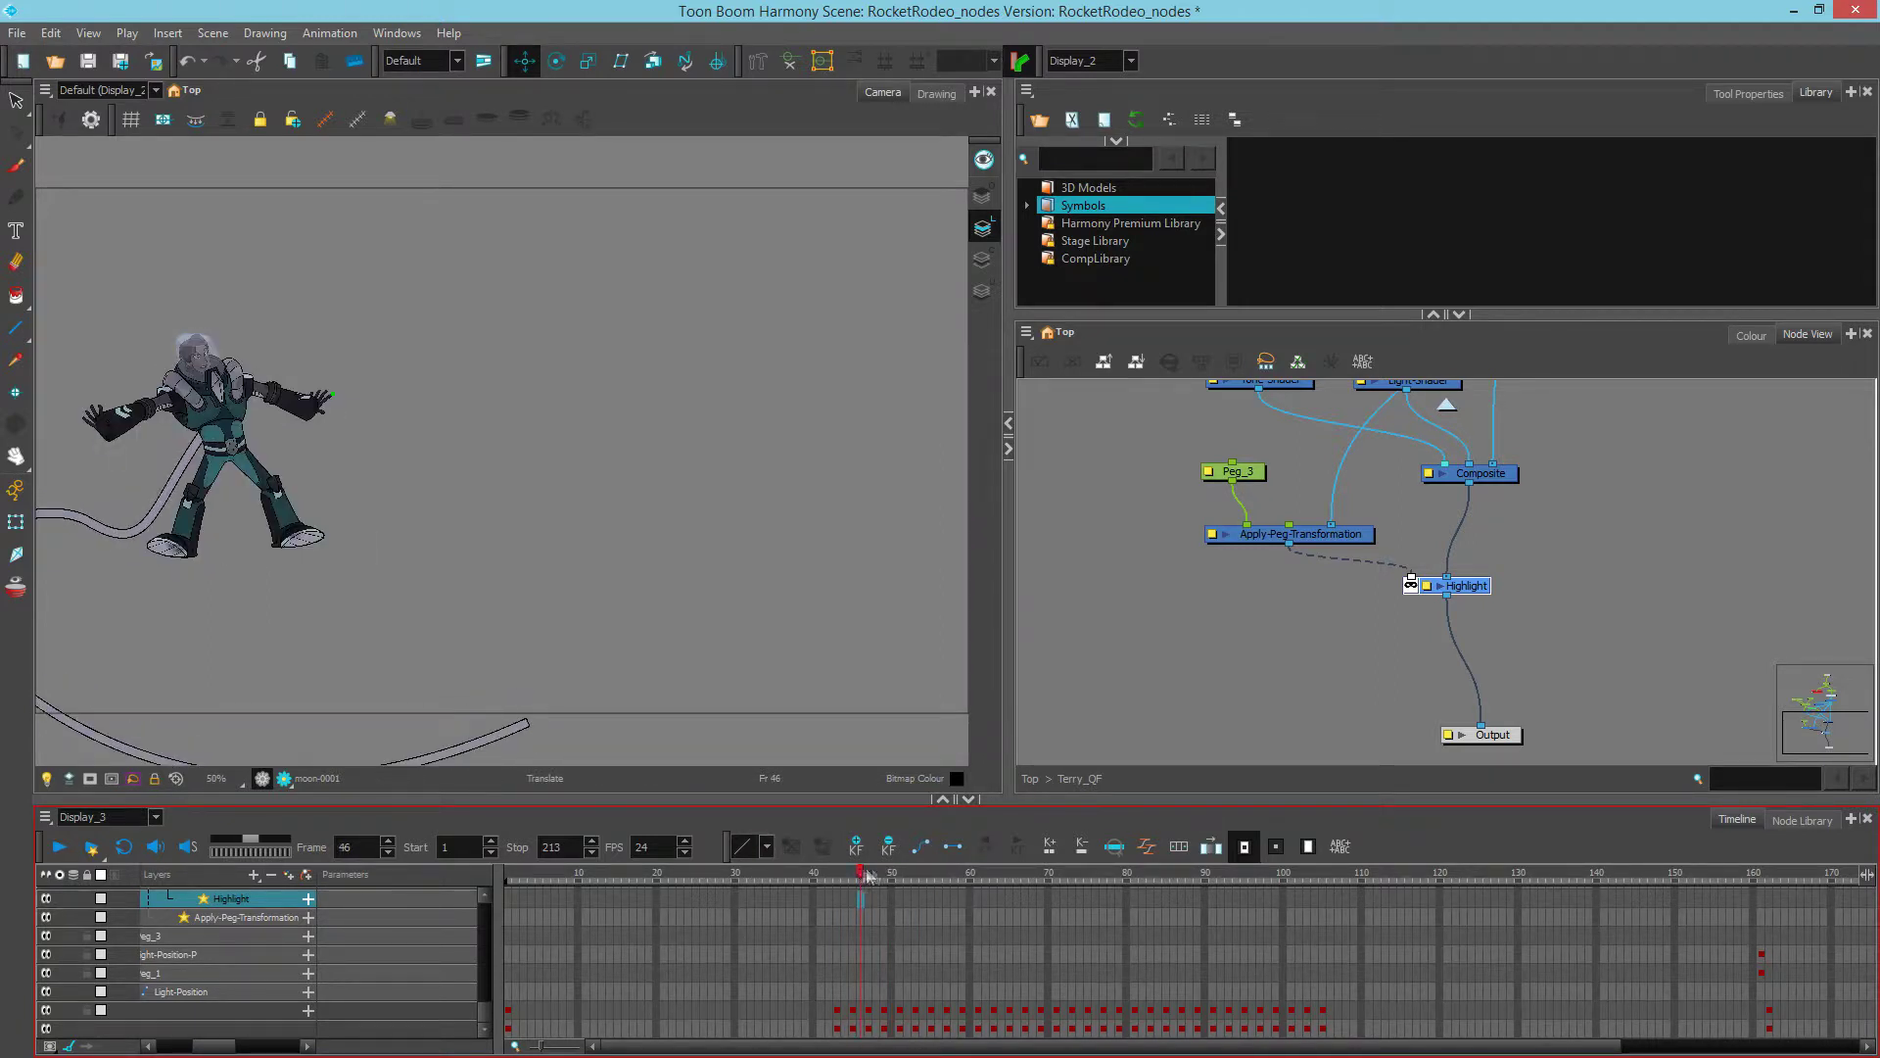
drag(886, 872, 1344, 854)
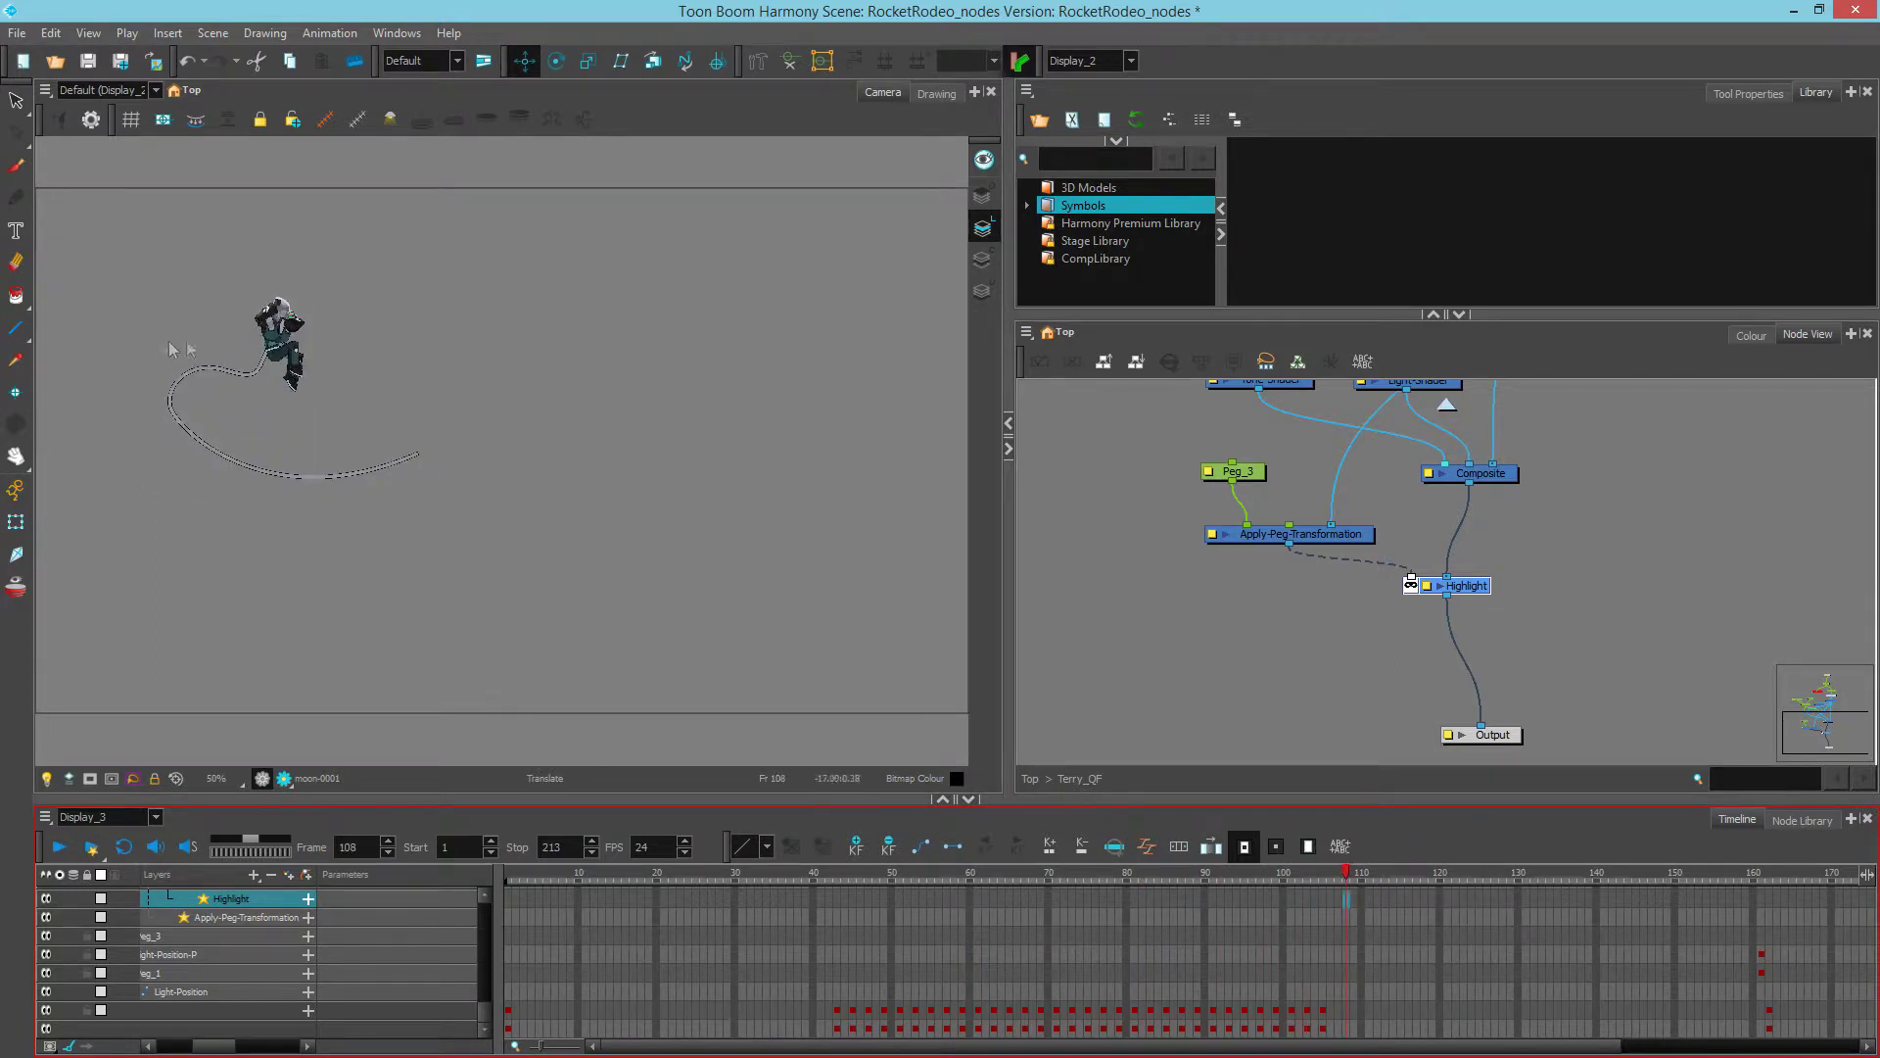
scroll(282, 346, up, 4)
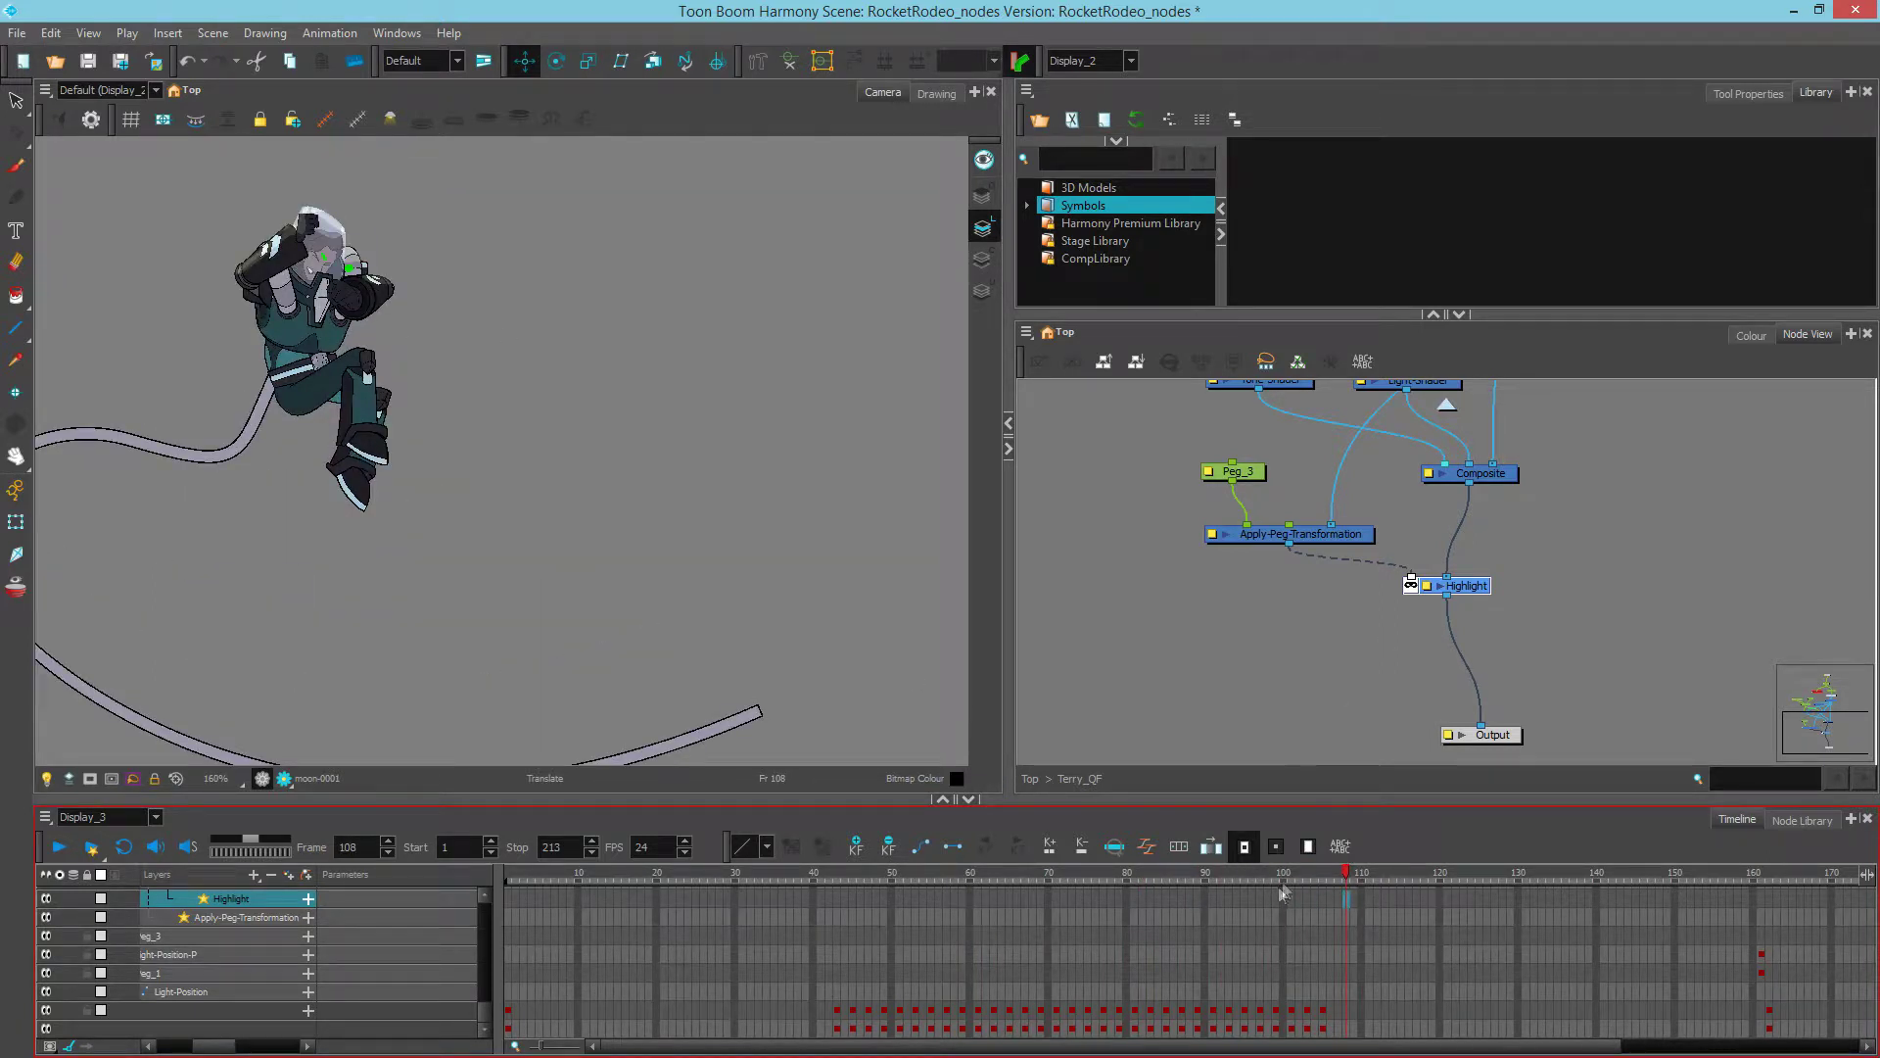
drag(1346, 873, 1271, 855)
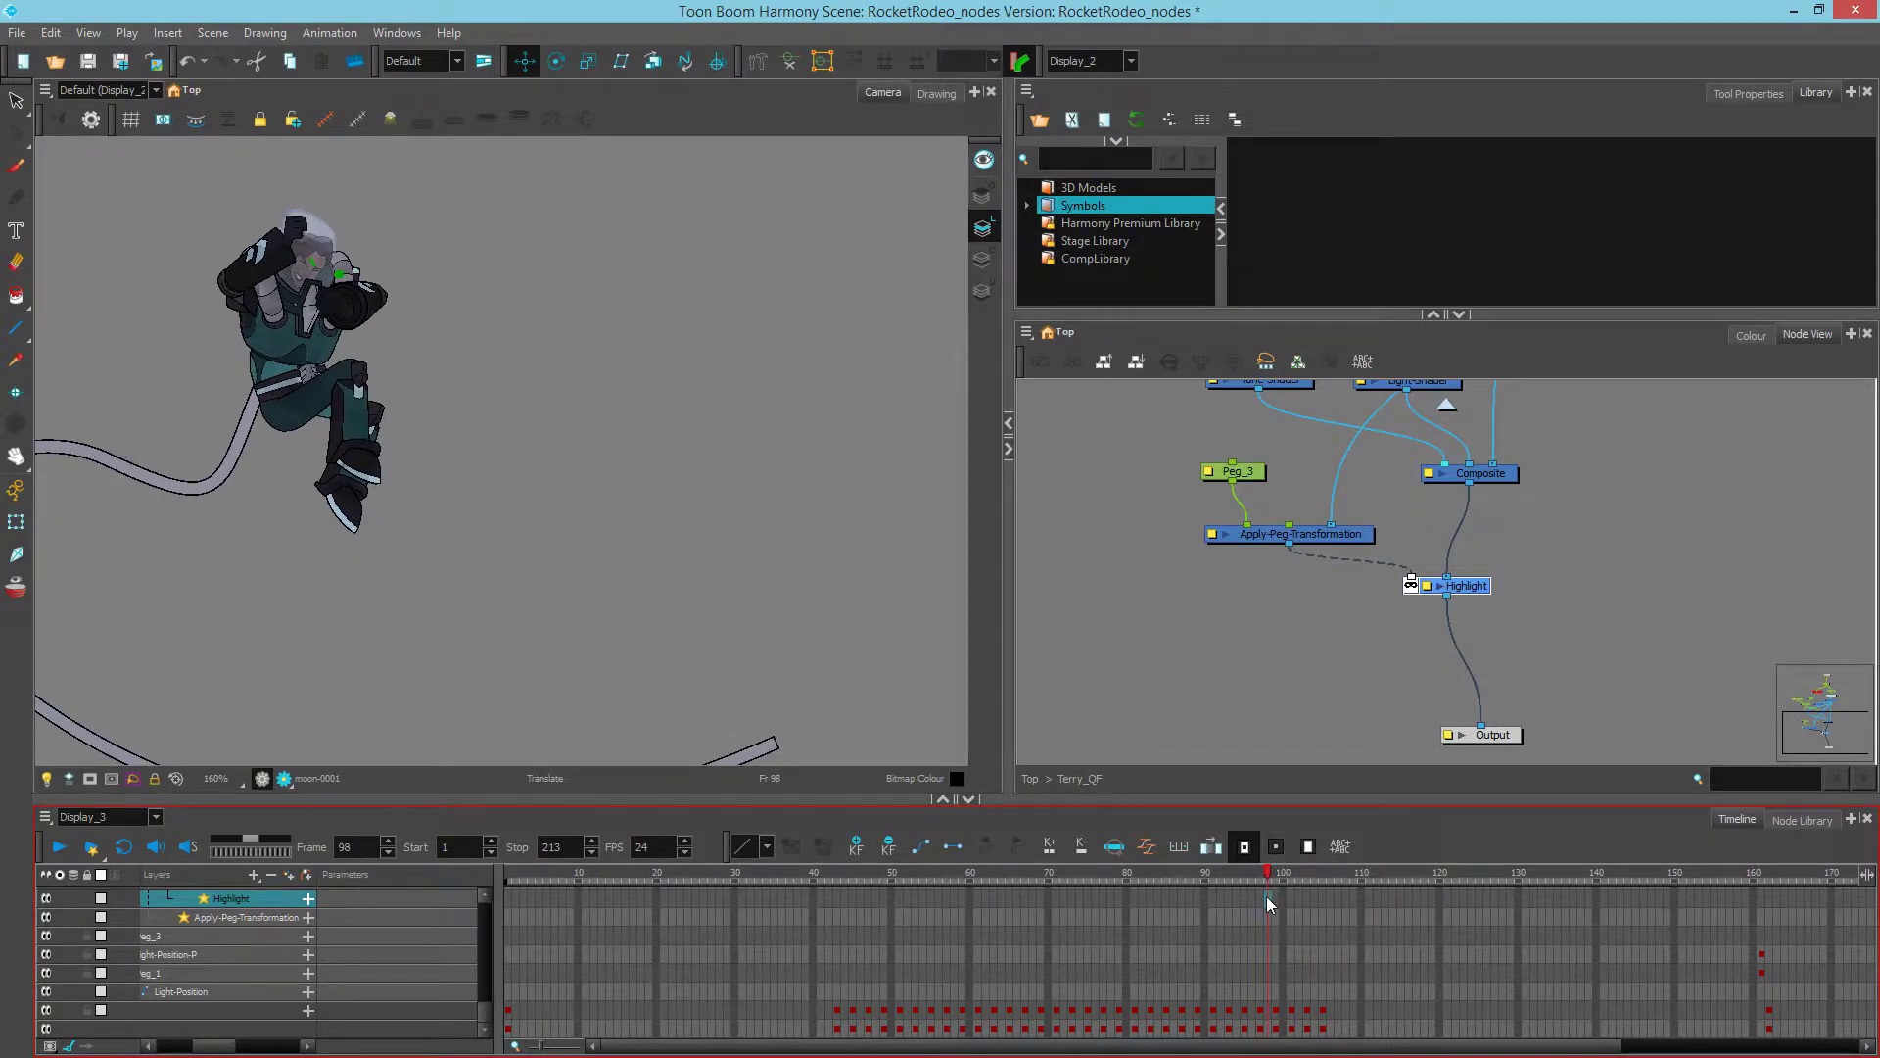
click(1285, 871)
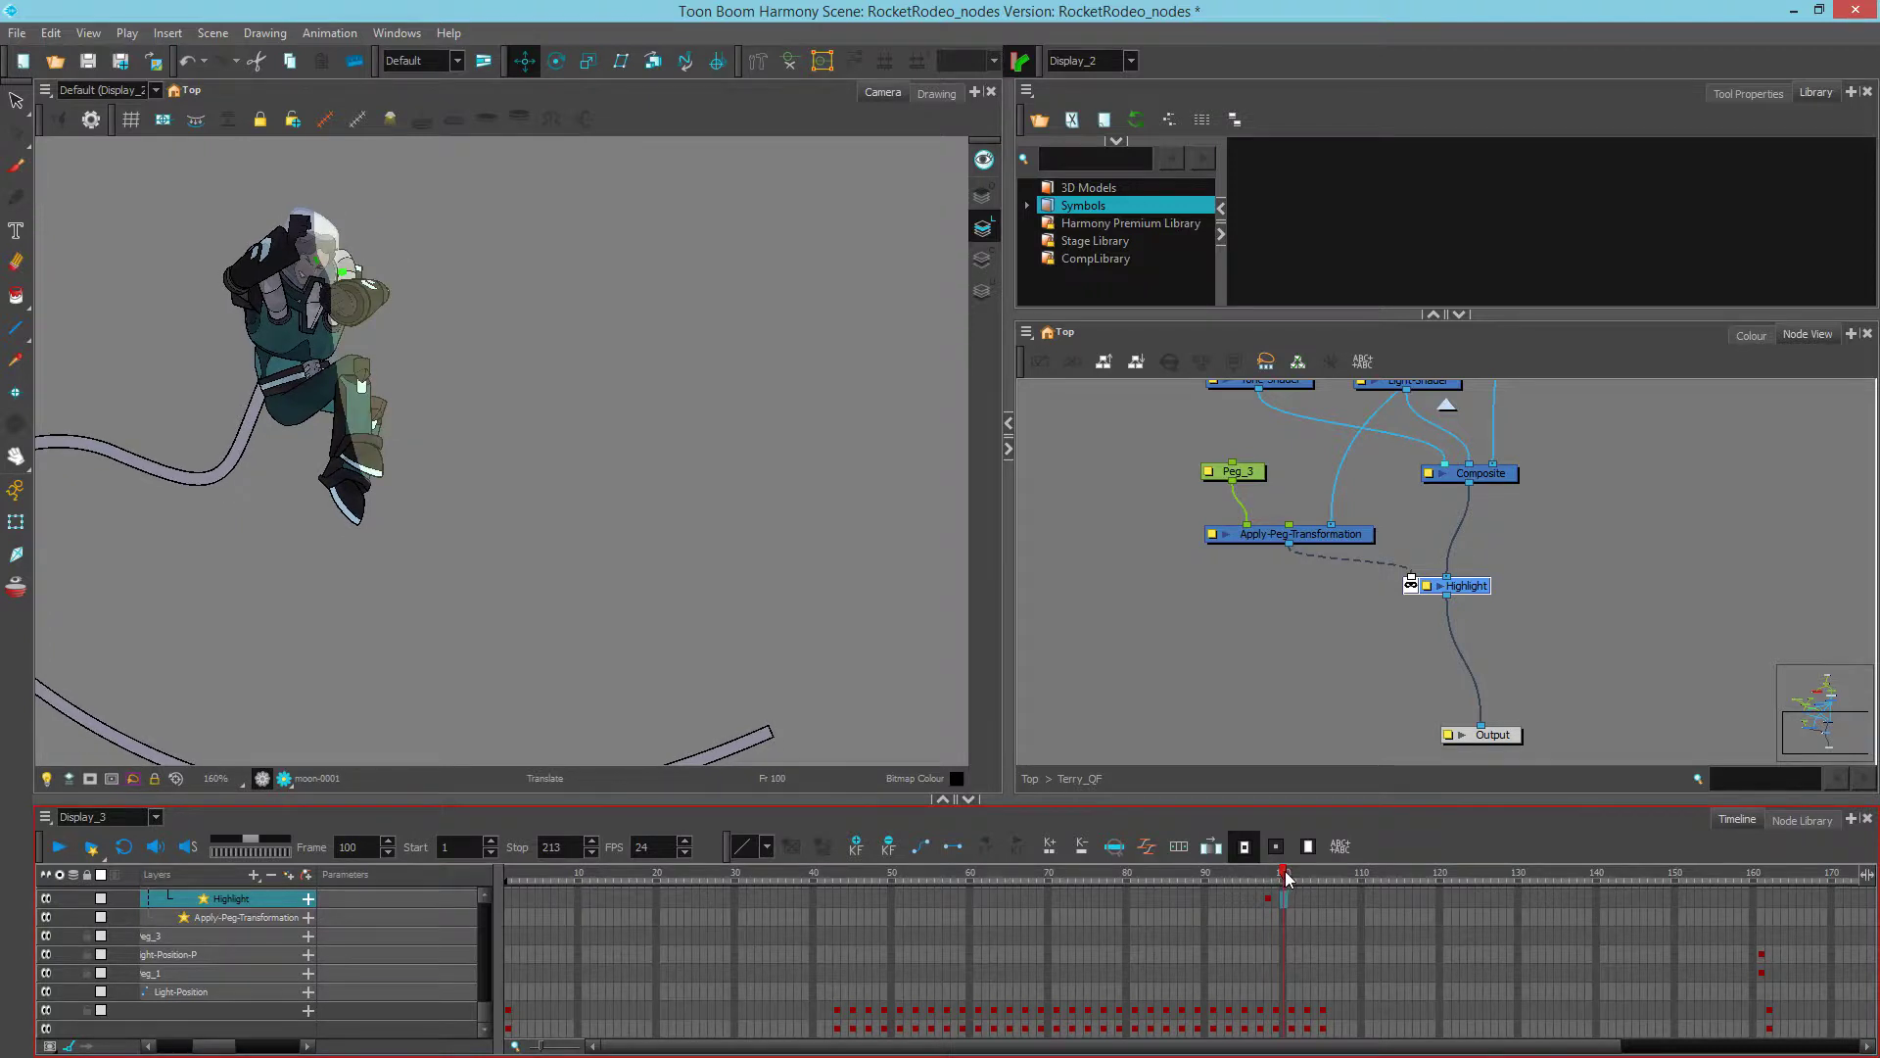
Step: Expand the Highlight layer's parameters and set Color Alpha to 0 at frame 98
mouse_move(1285, 872)
mouse_down()
mouse_move(1315, 872)
mouse_move(1289, 871)
mouse_up()
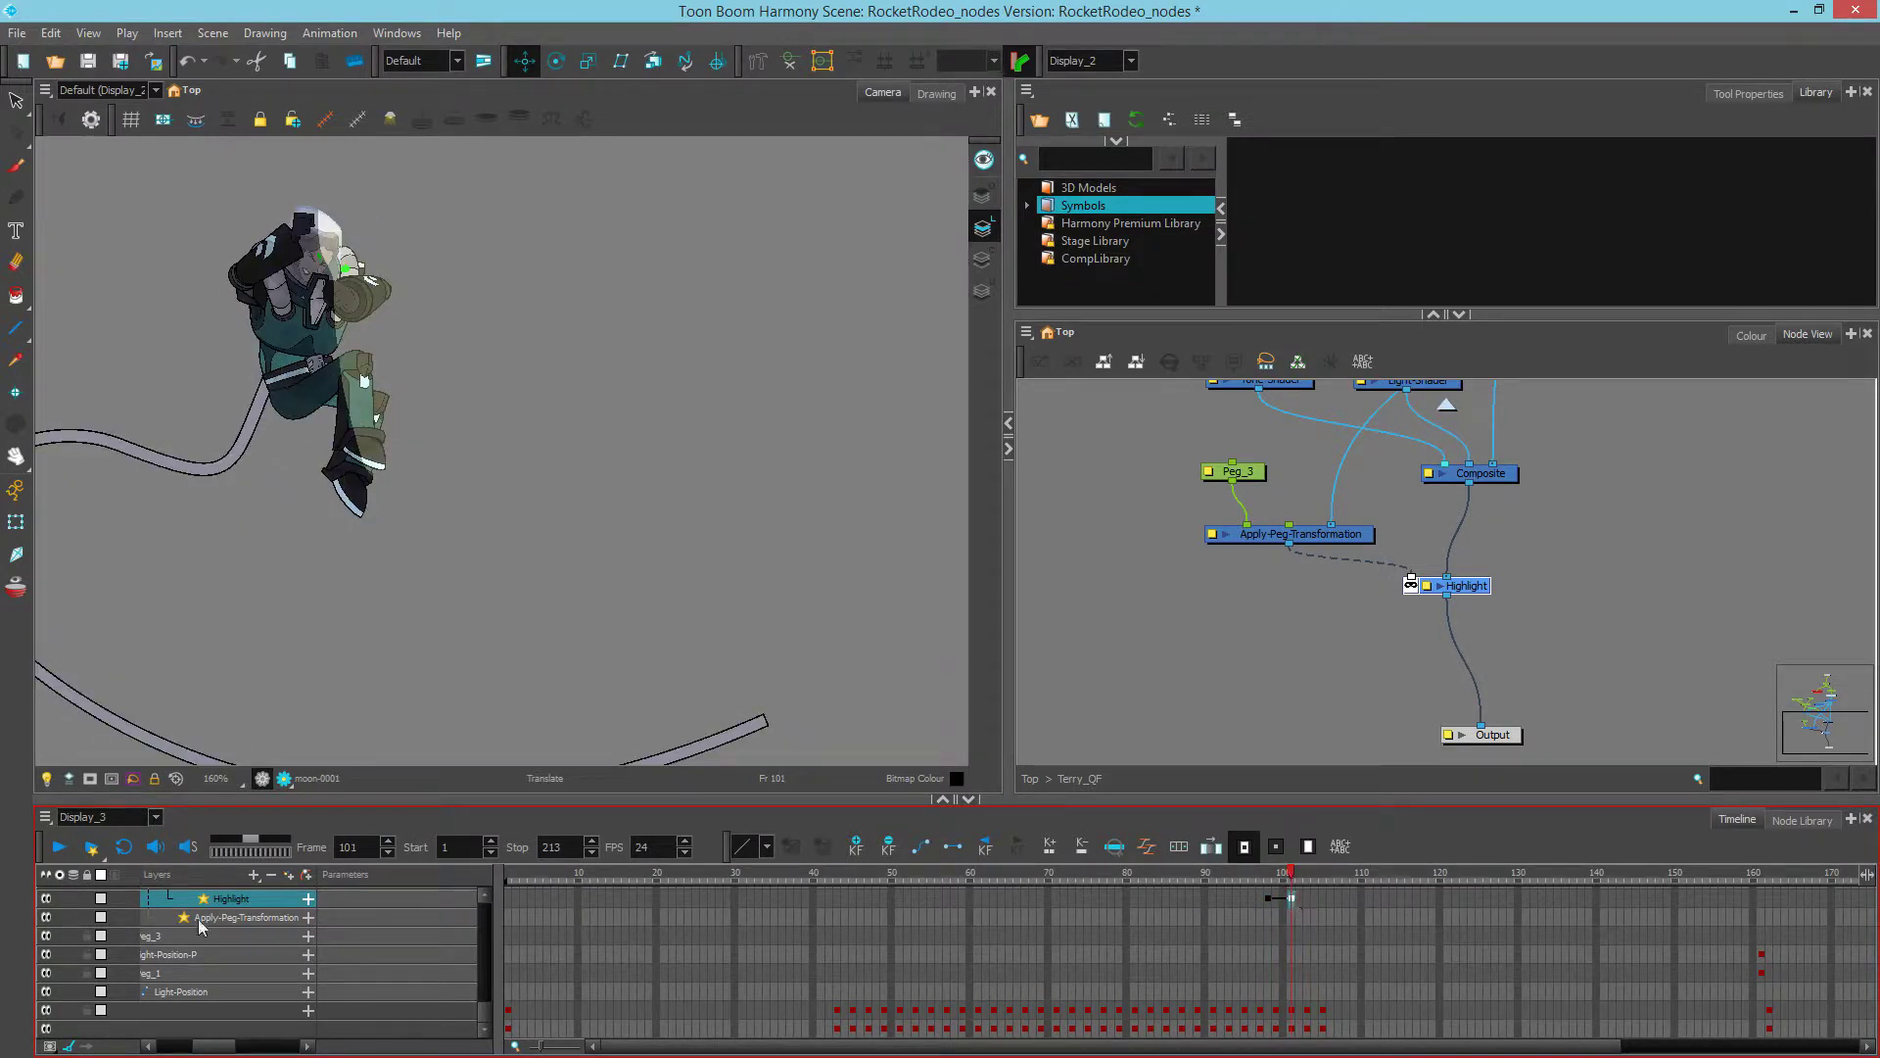
click(309, 899)
scroll(288, 990, down, 1)
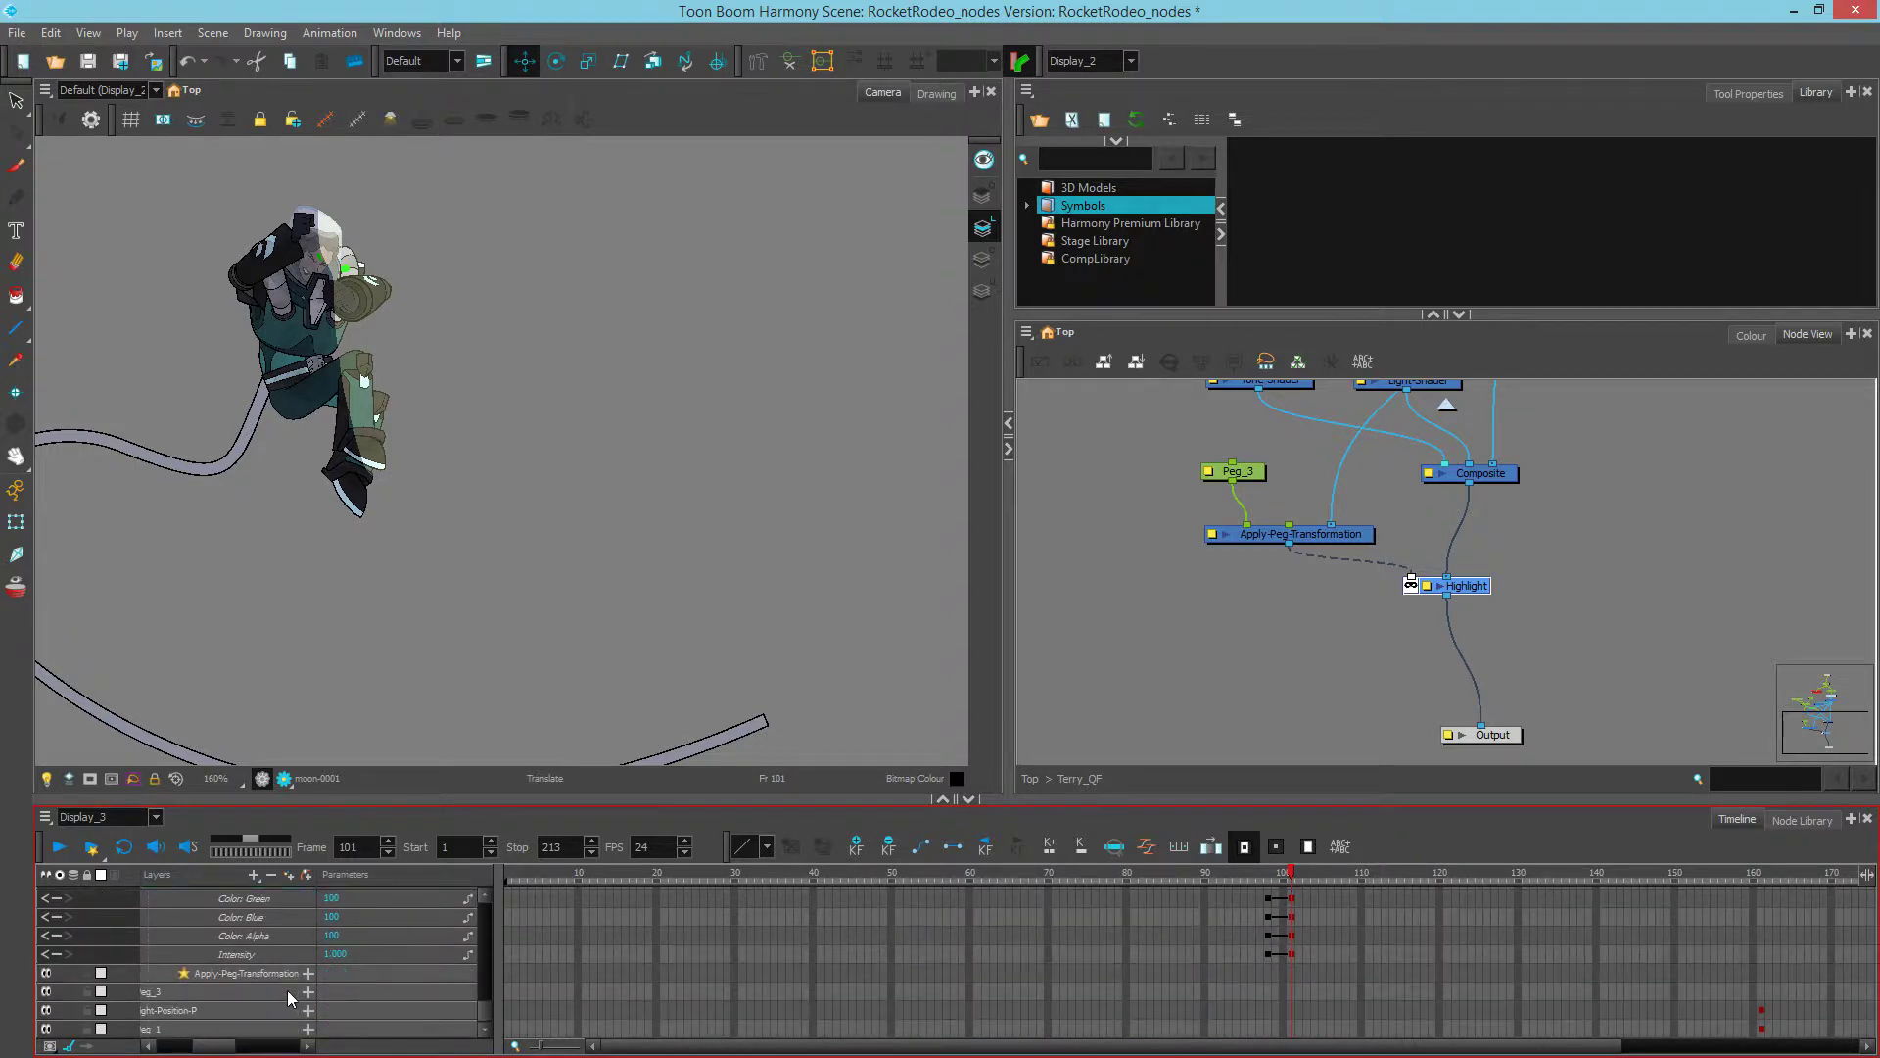
click(1267, 870)
click(330, 938)
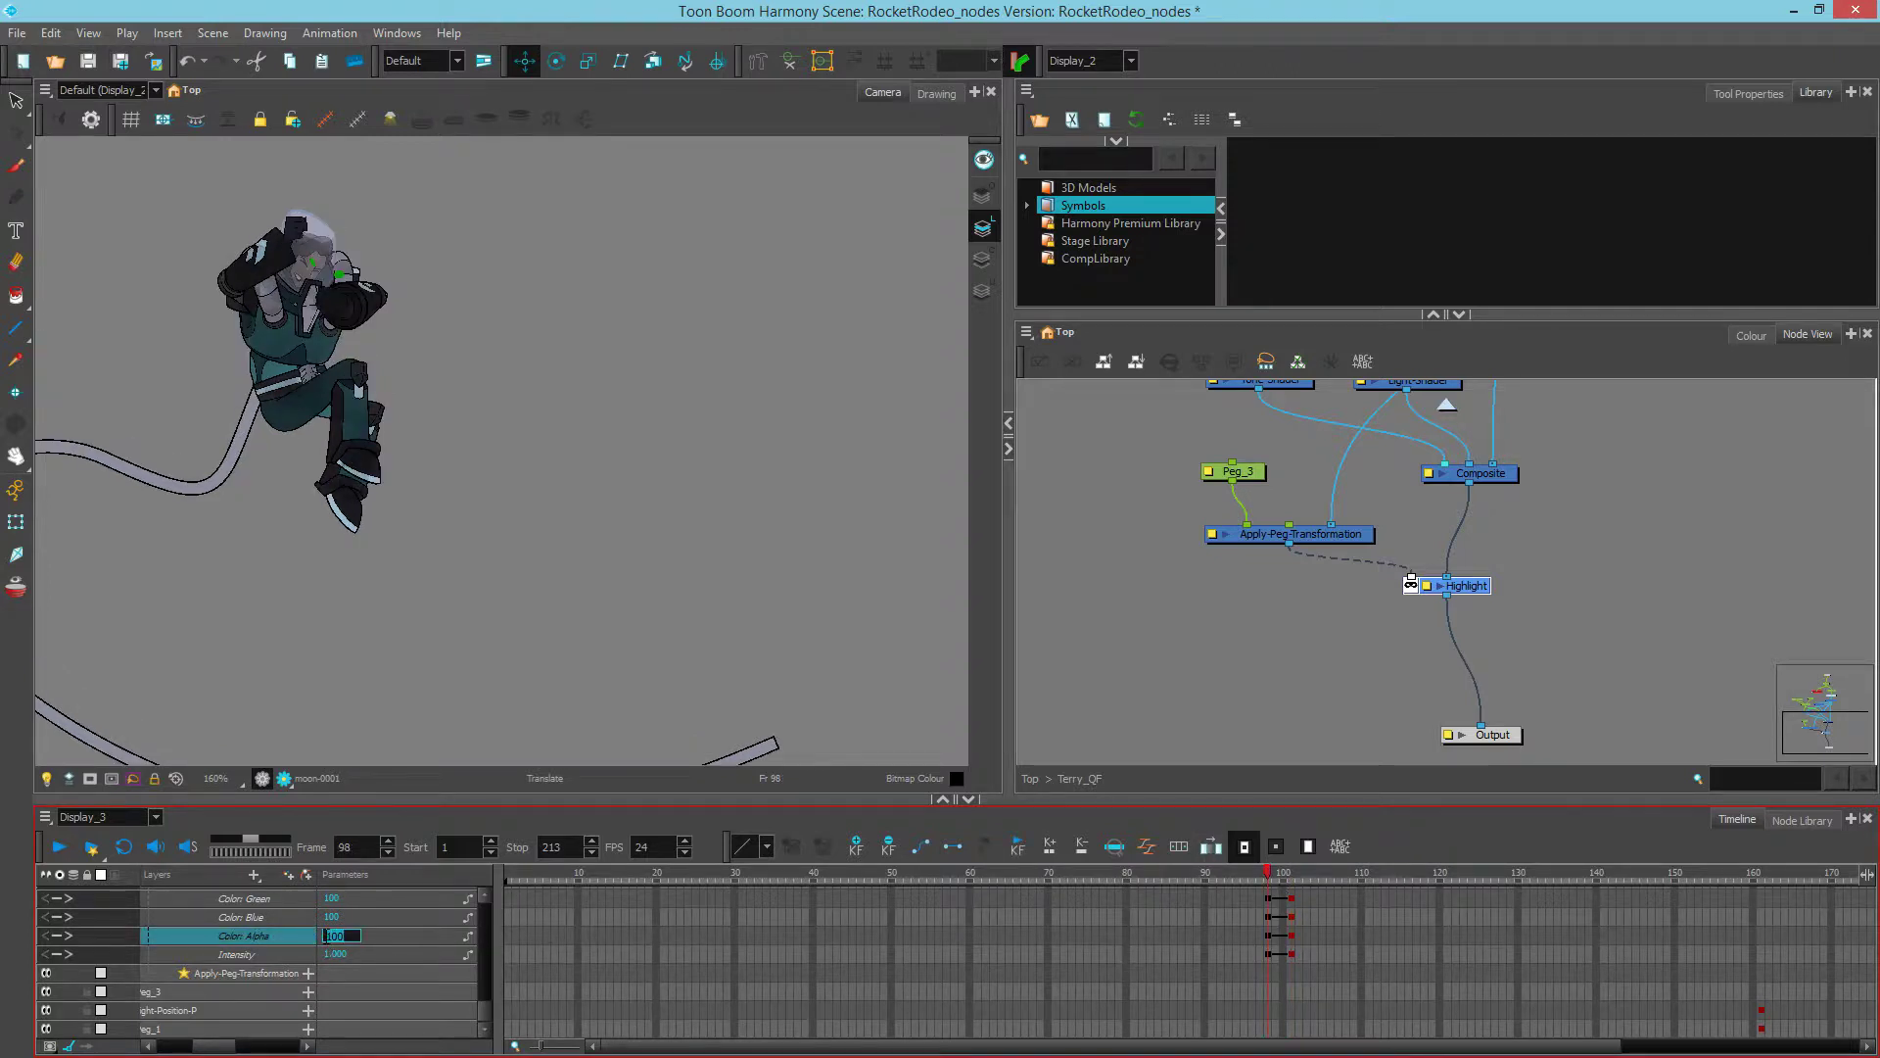
key(Return)
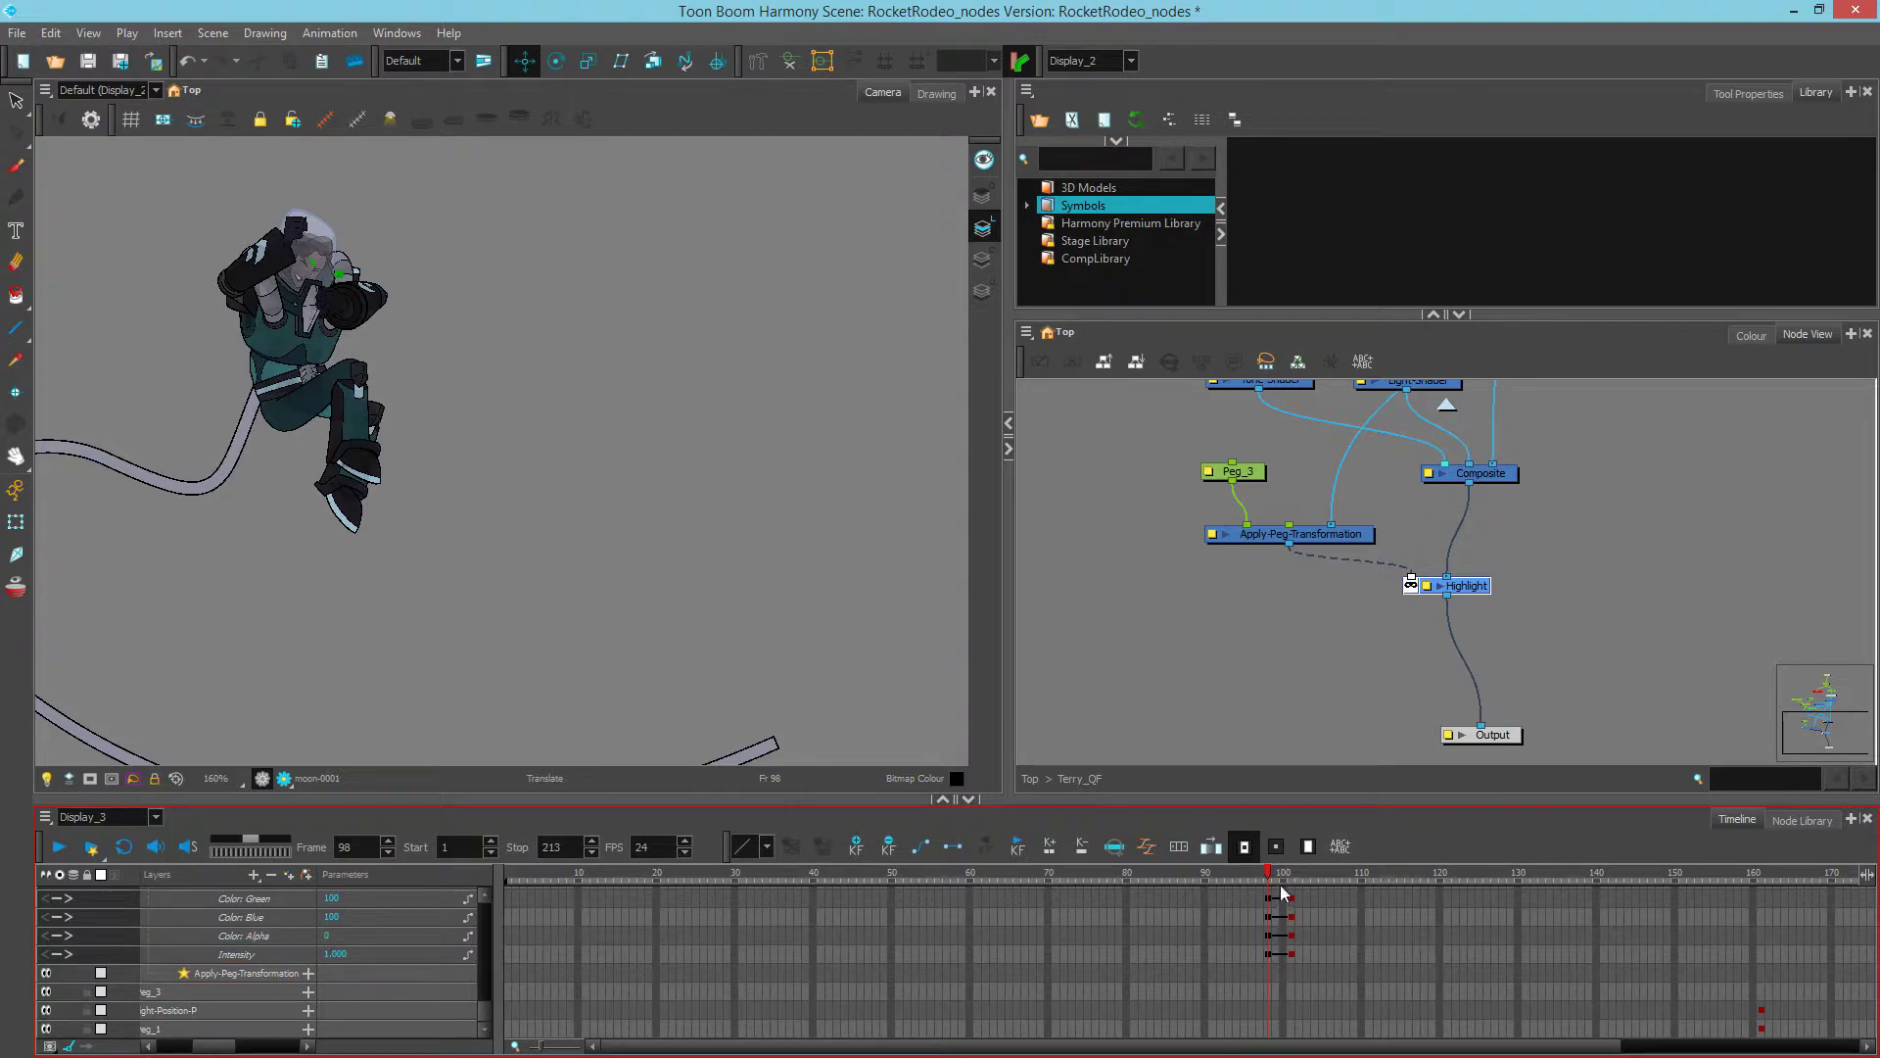
Step: Step through frames 101 and 104, then begin editing Color Alpha at frame 107
click(1291, 873)
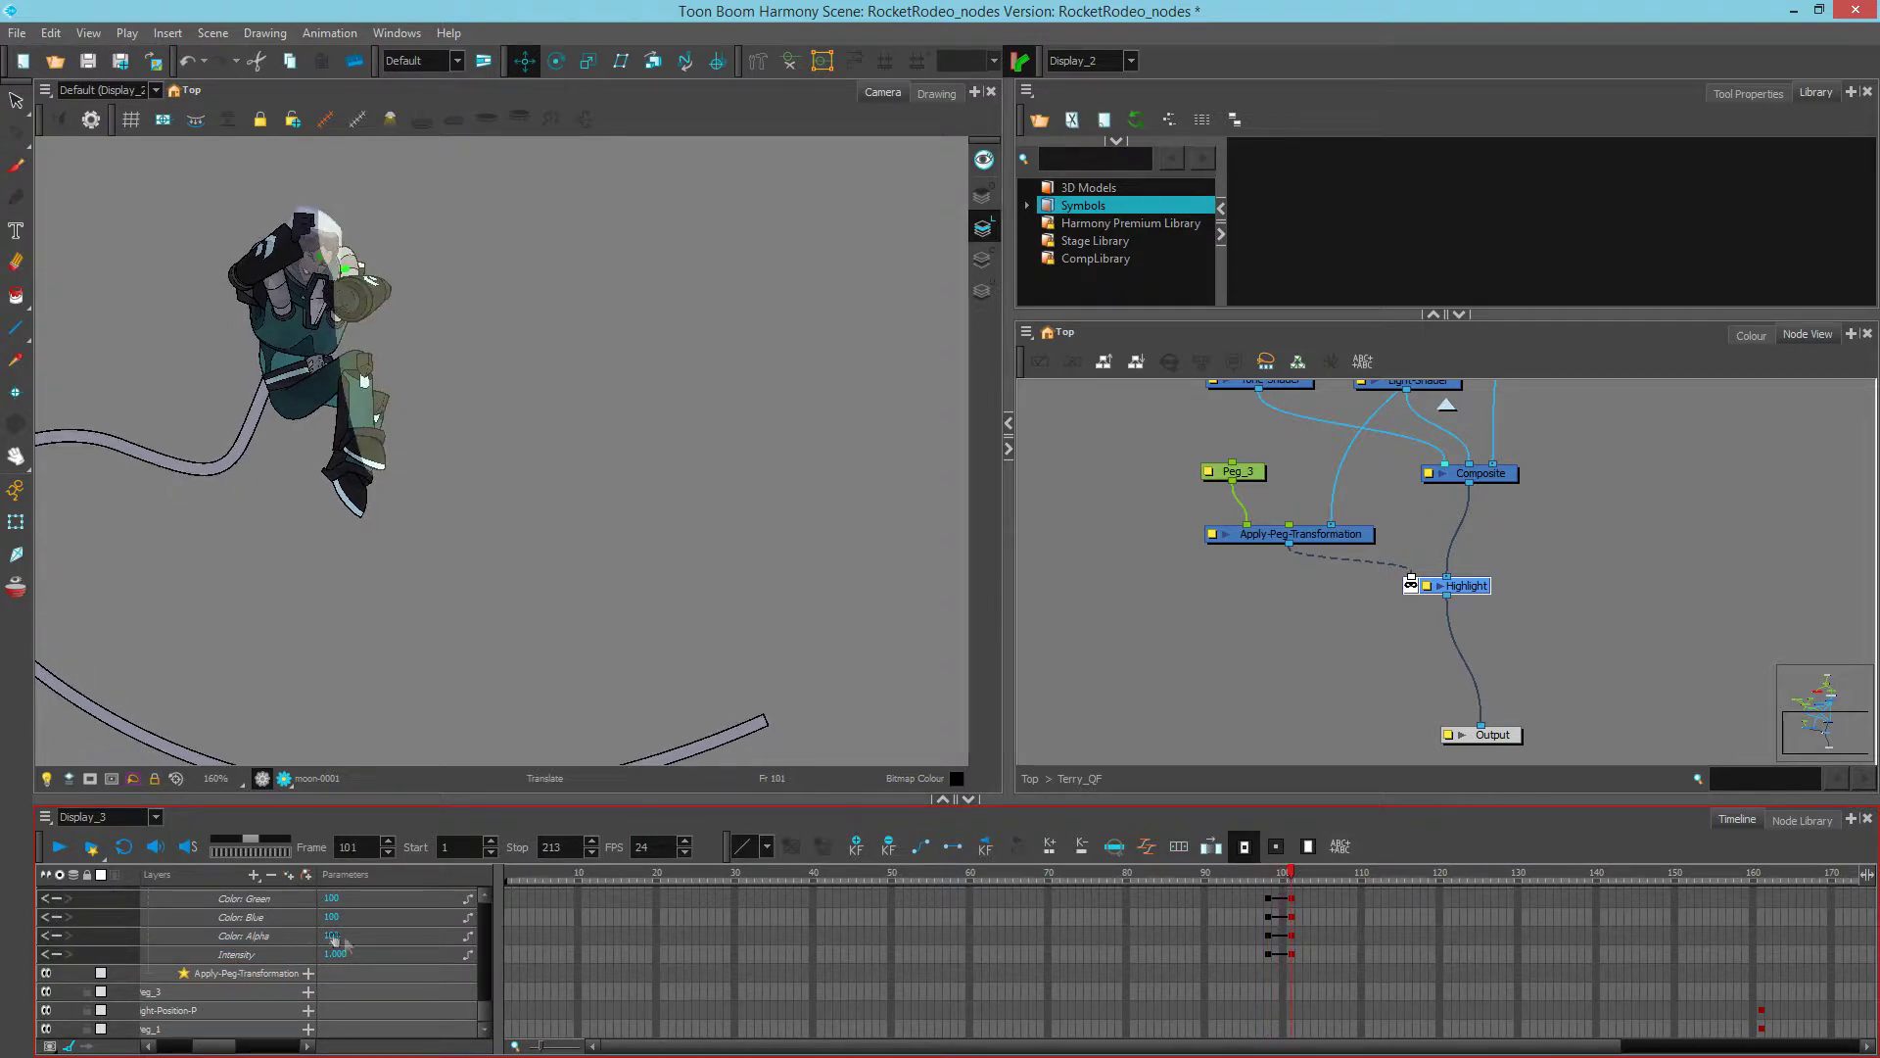
click(1316, 874)
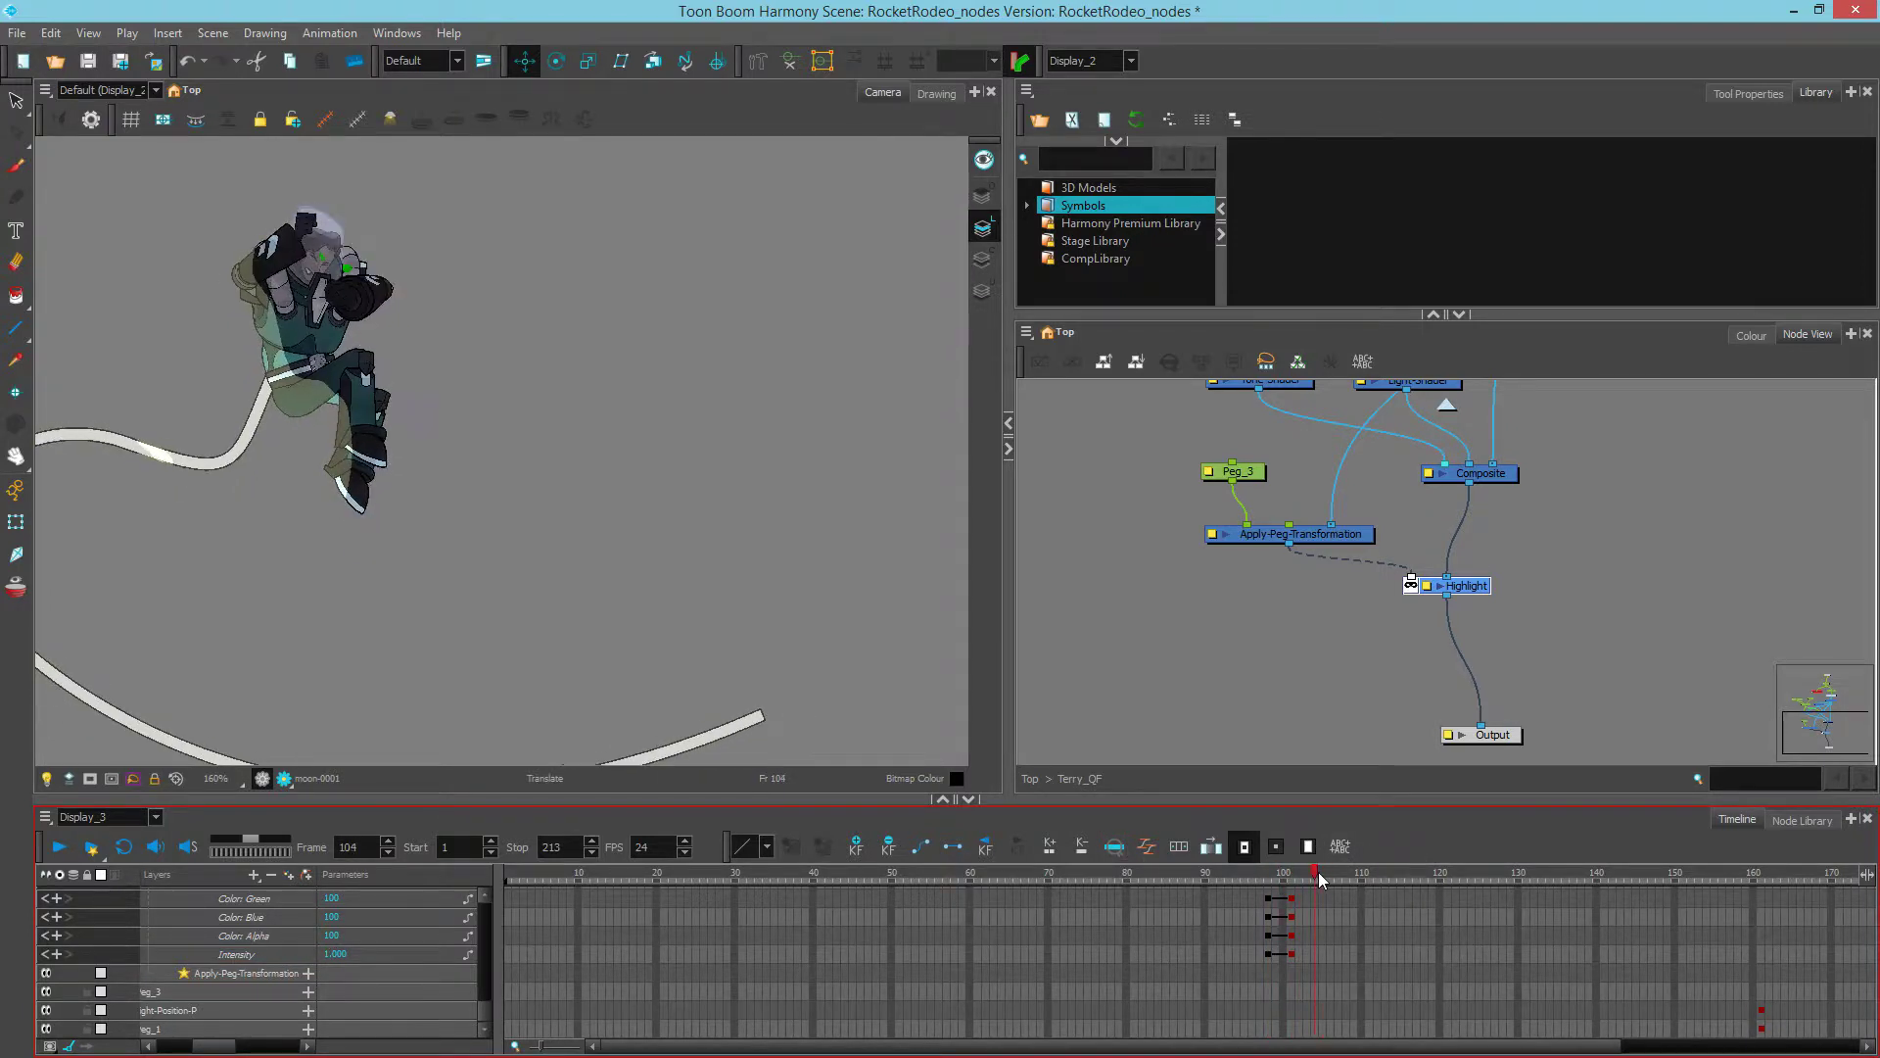
drag(1319, 871, 1316, 874)
click(1312, 935)
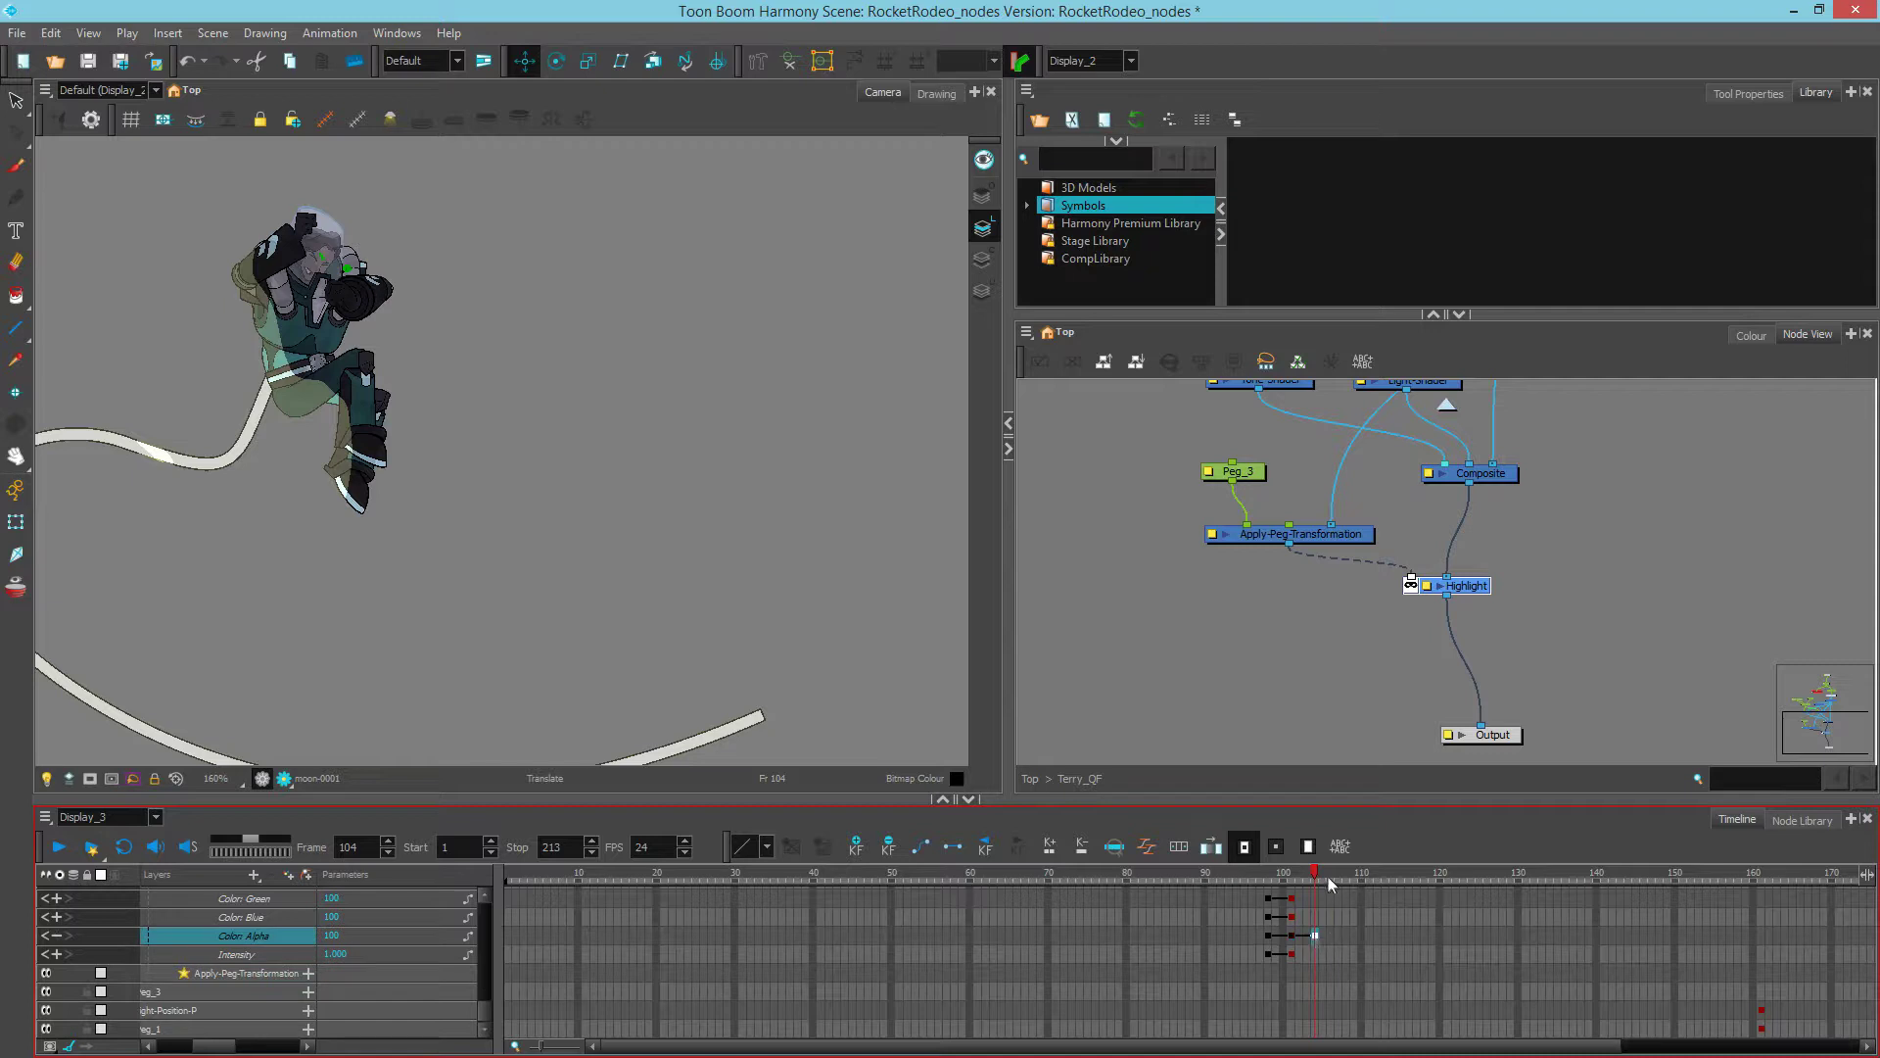
drag(1317, 872, 1341, 874)
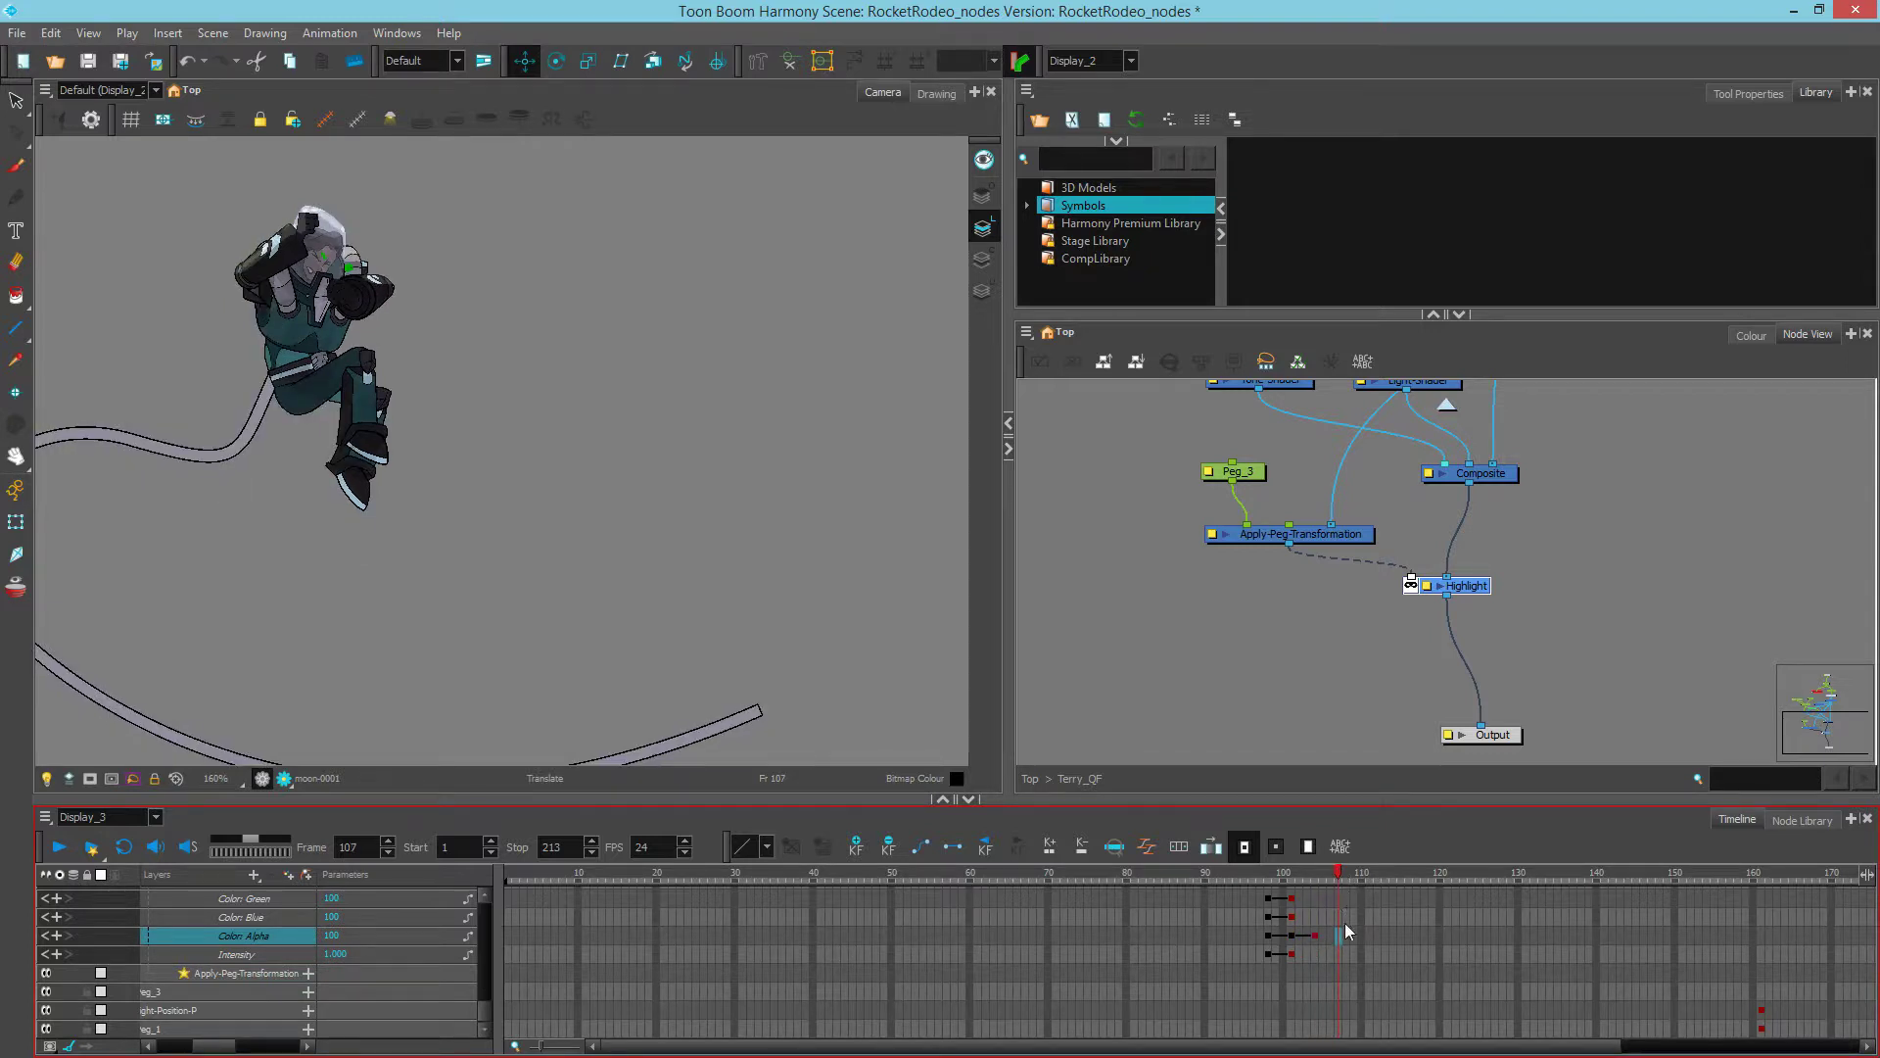
double_click(335, 935)
Step: Set Color Alpha to 0 at frame 107 and review the frames from 98 onward
key(Return)
click(1270, 872)
drag(1270, 874, 1290, 874)
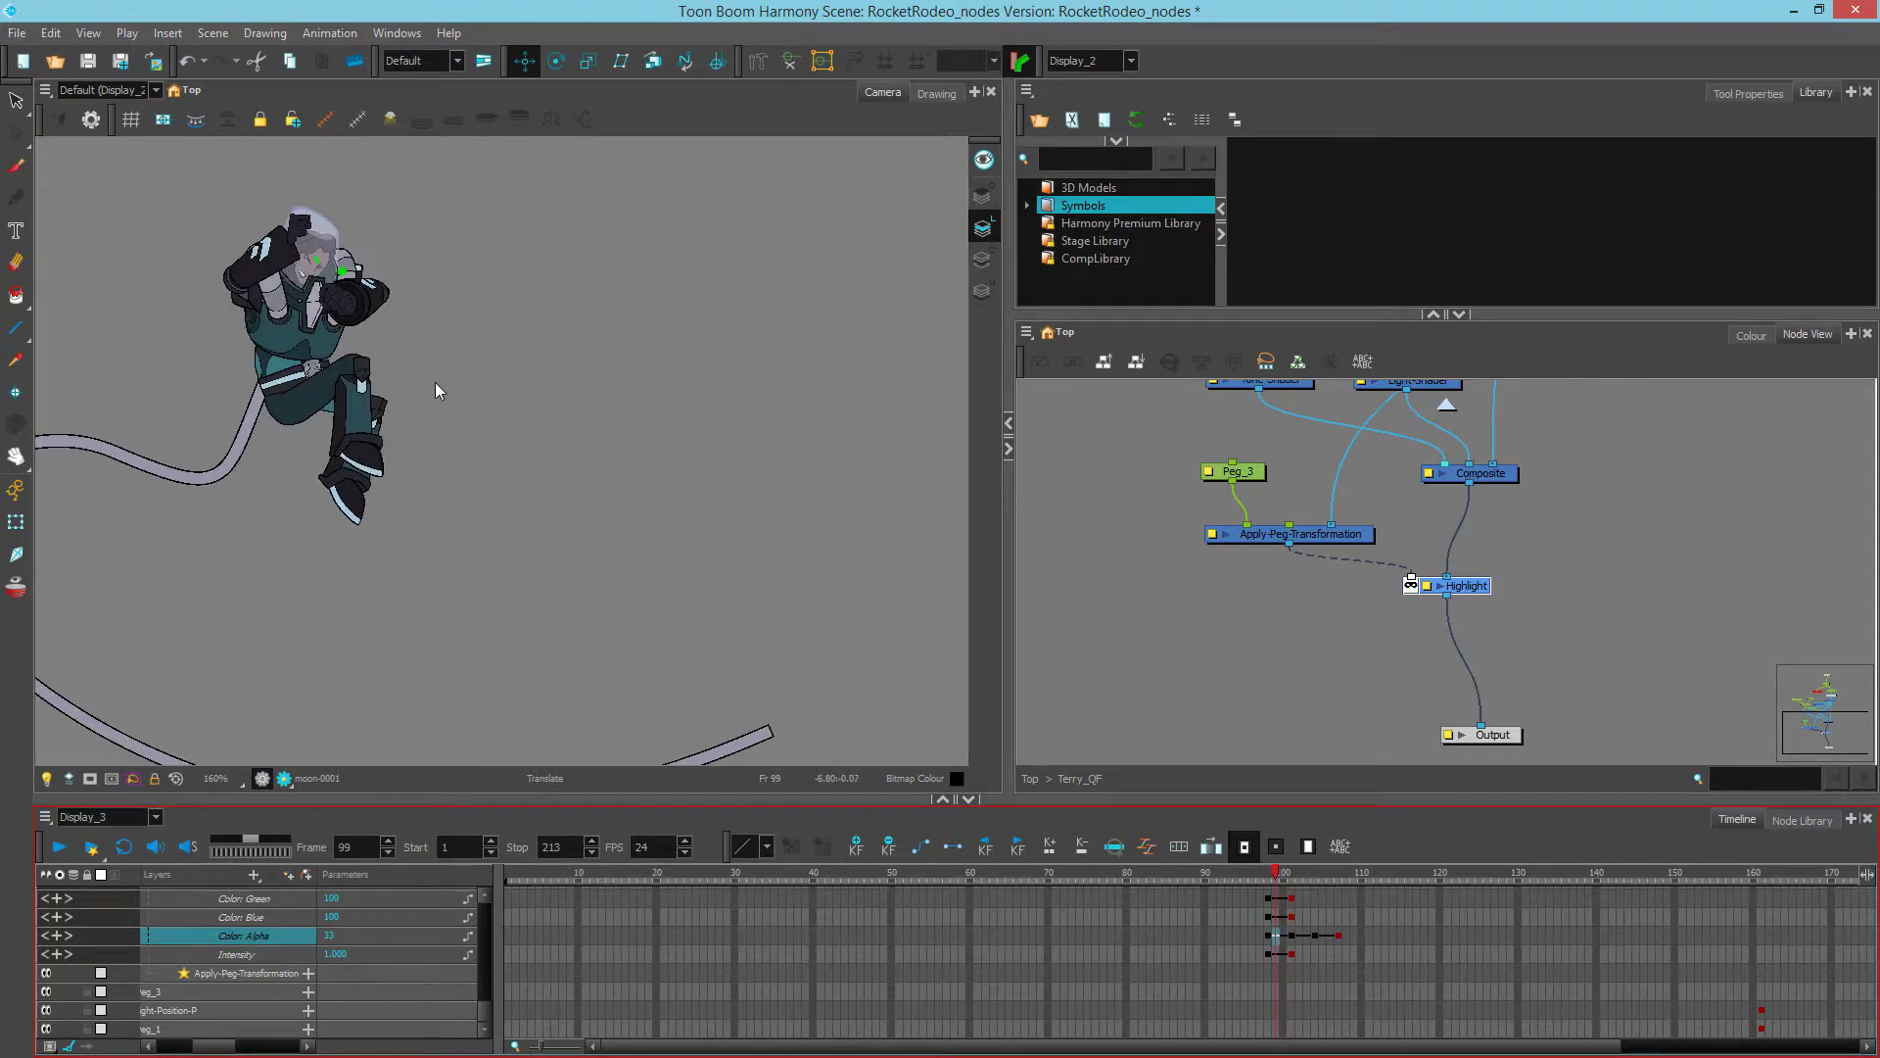
key(.)
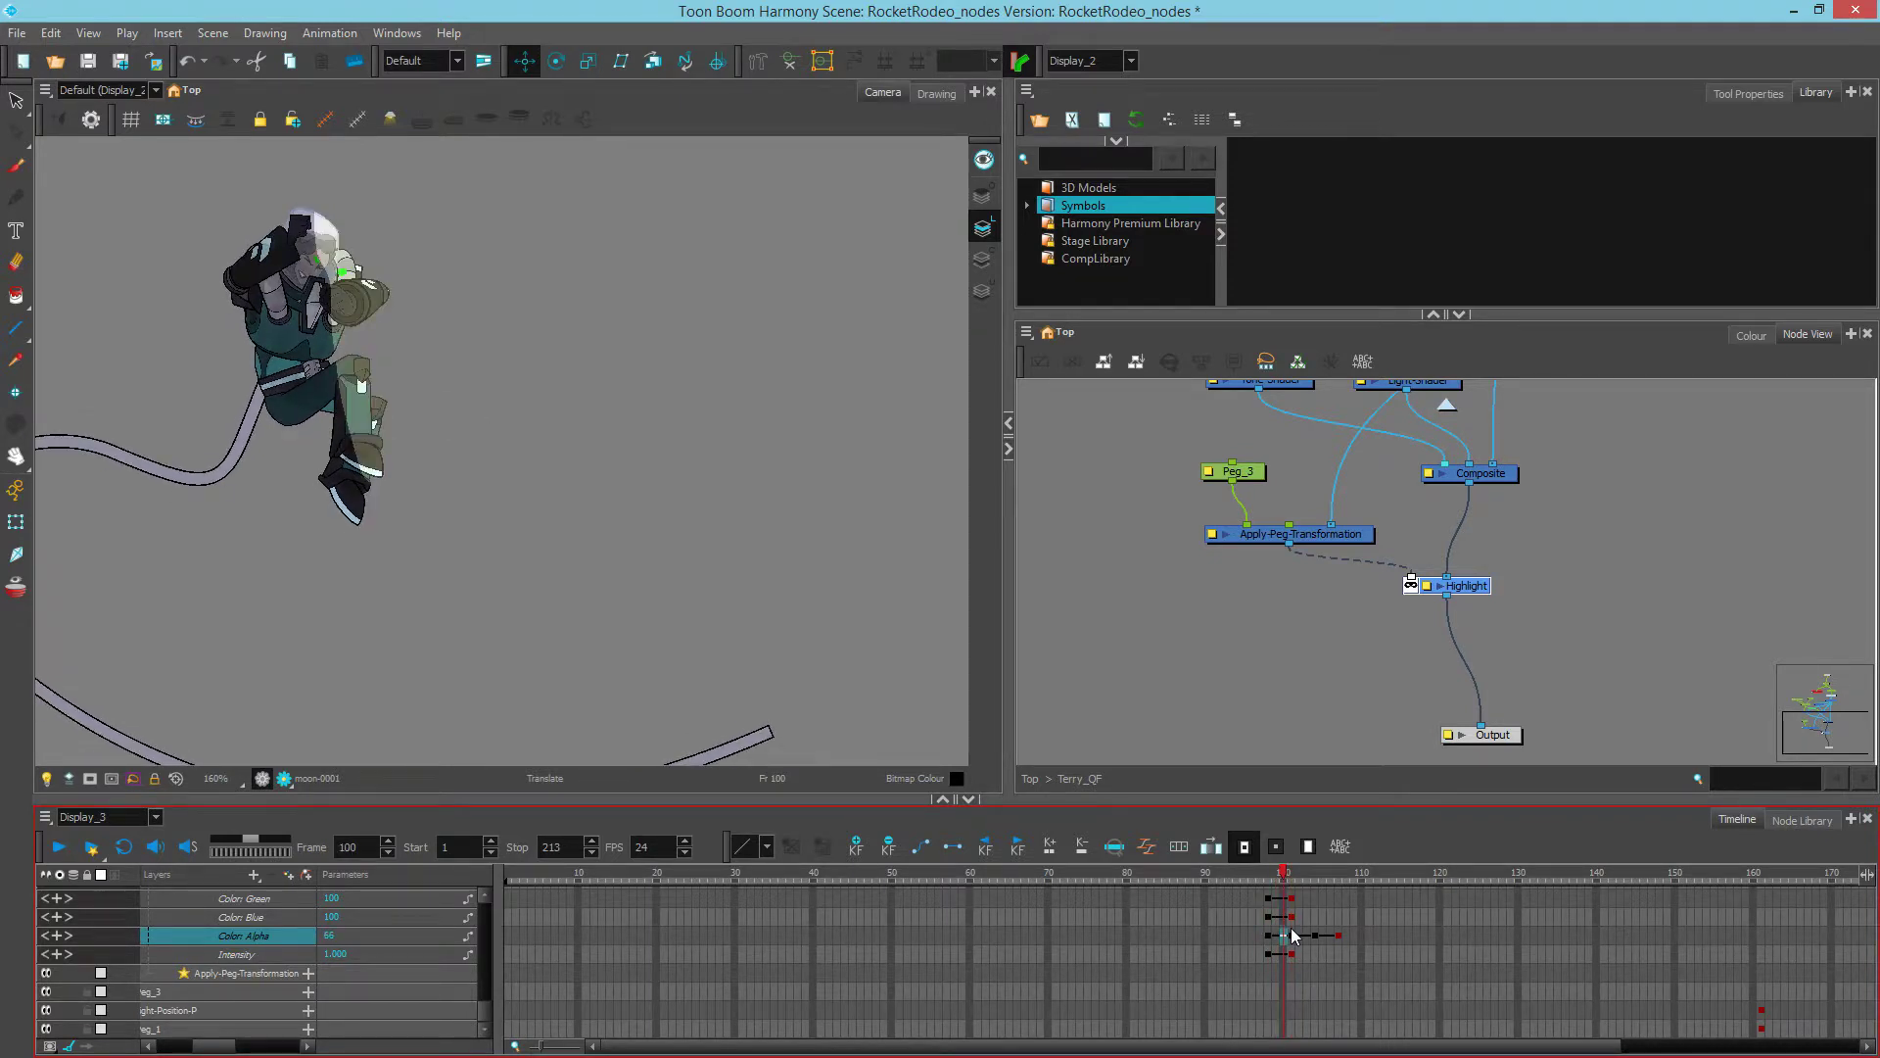
Step: Shift the Color Alpha keyframe to frame 102 and bring up its keyframe options menu
drag(1298, 945, 1287, 942)
key(comma)
key(comma)
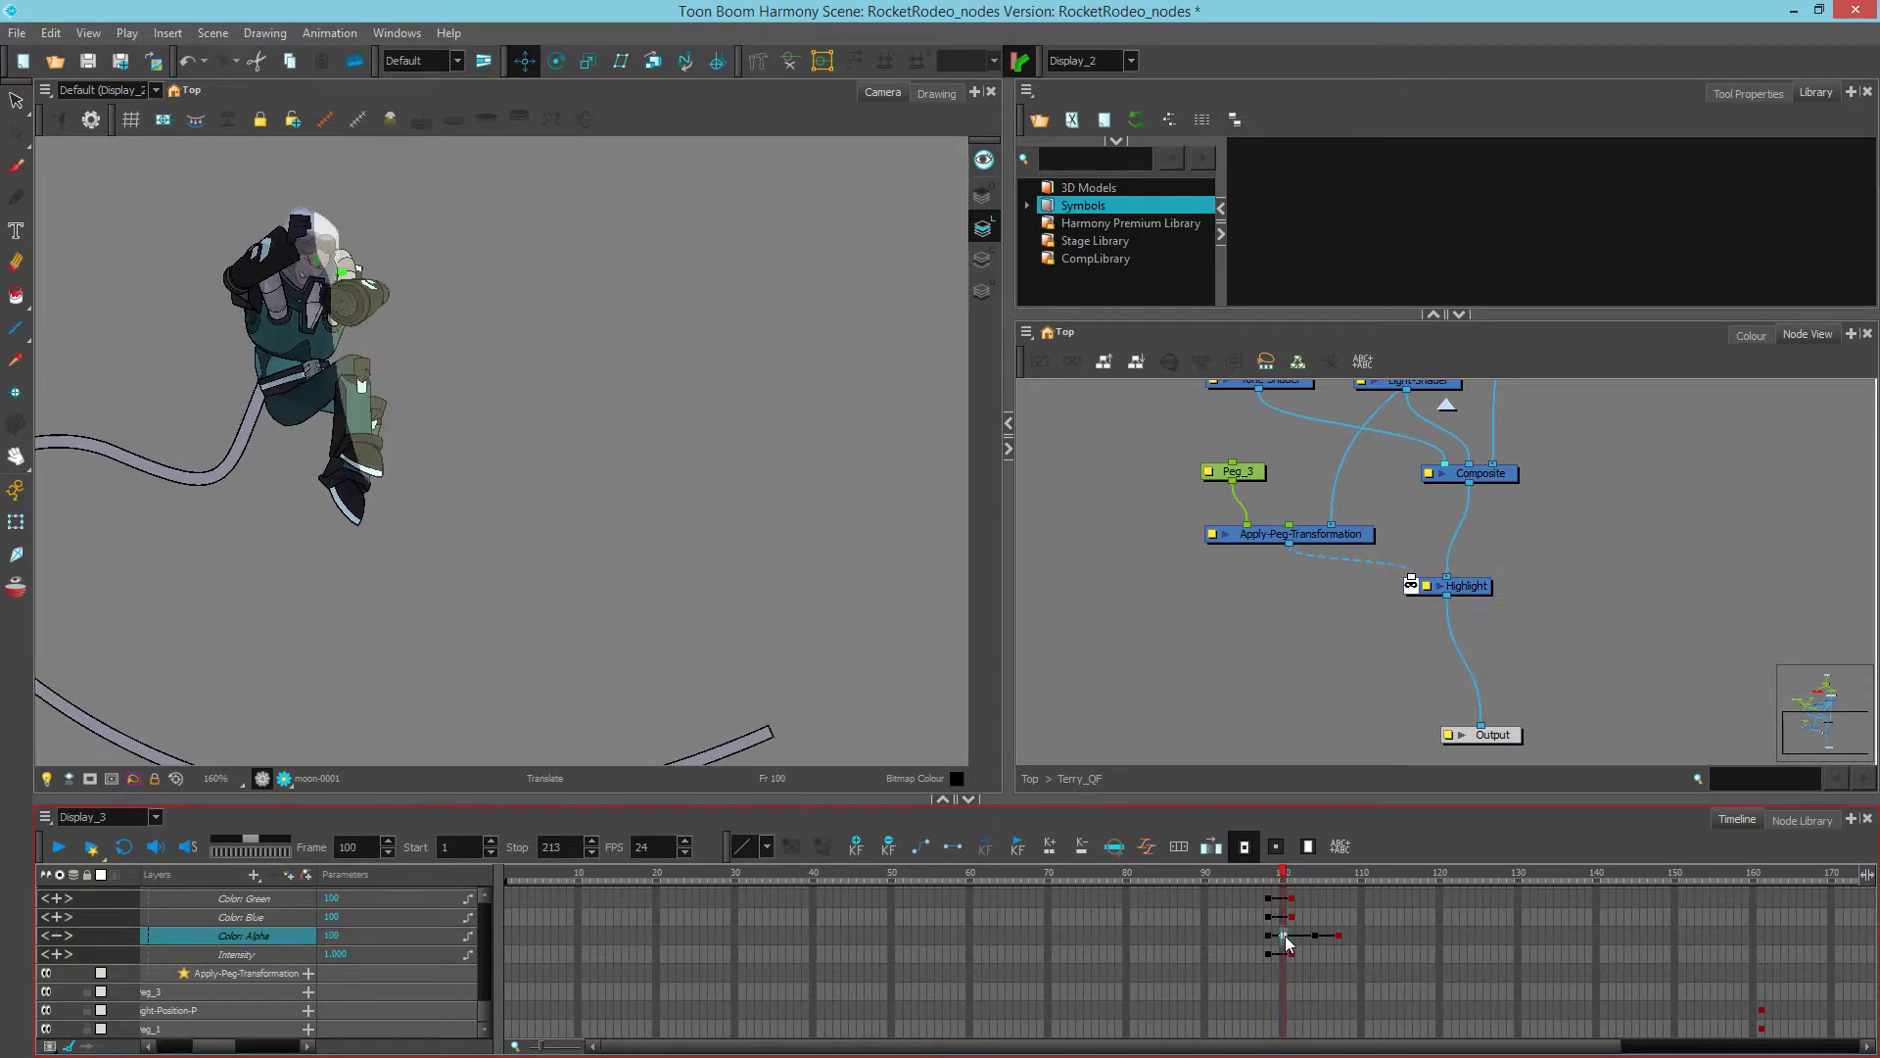
mouse_move(1285, 936)
mouse_down()
mouse_move(1342, 942)
mouse_move(1267, 937)
mouse_up()
right_click(1298, 937)
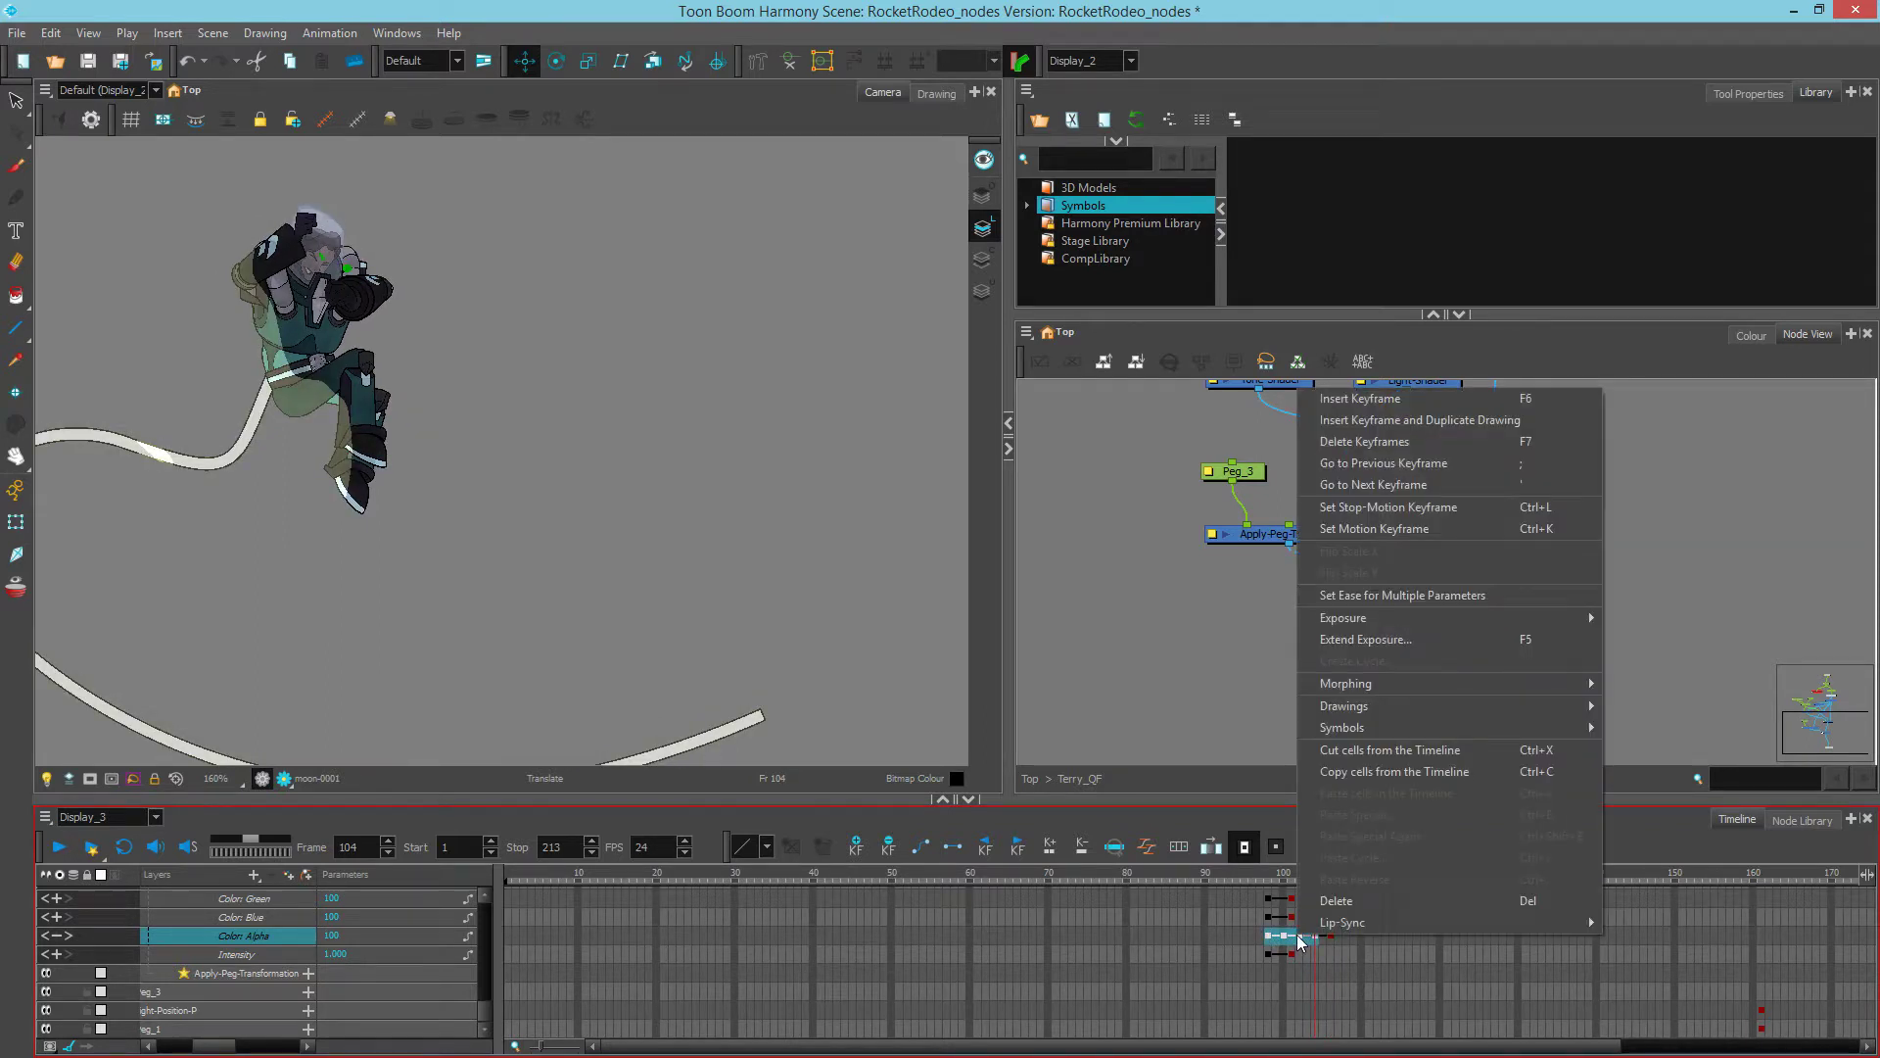
Step: Make the Color Alpha keyframes stop-motion, scrub to check, and return to frame 97
click(1389, 511)
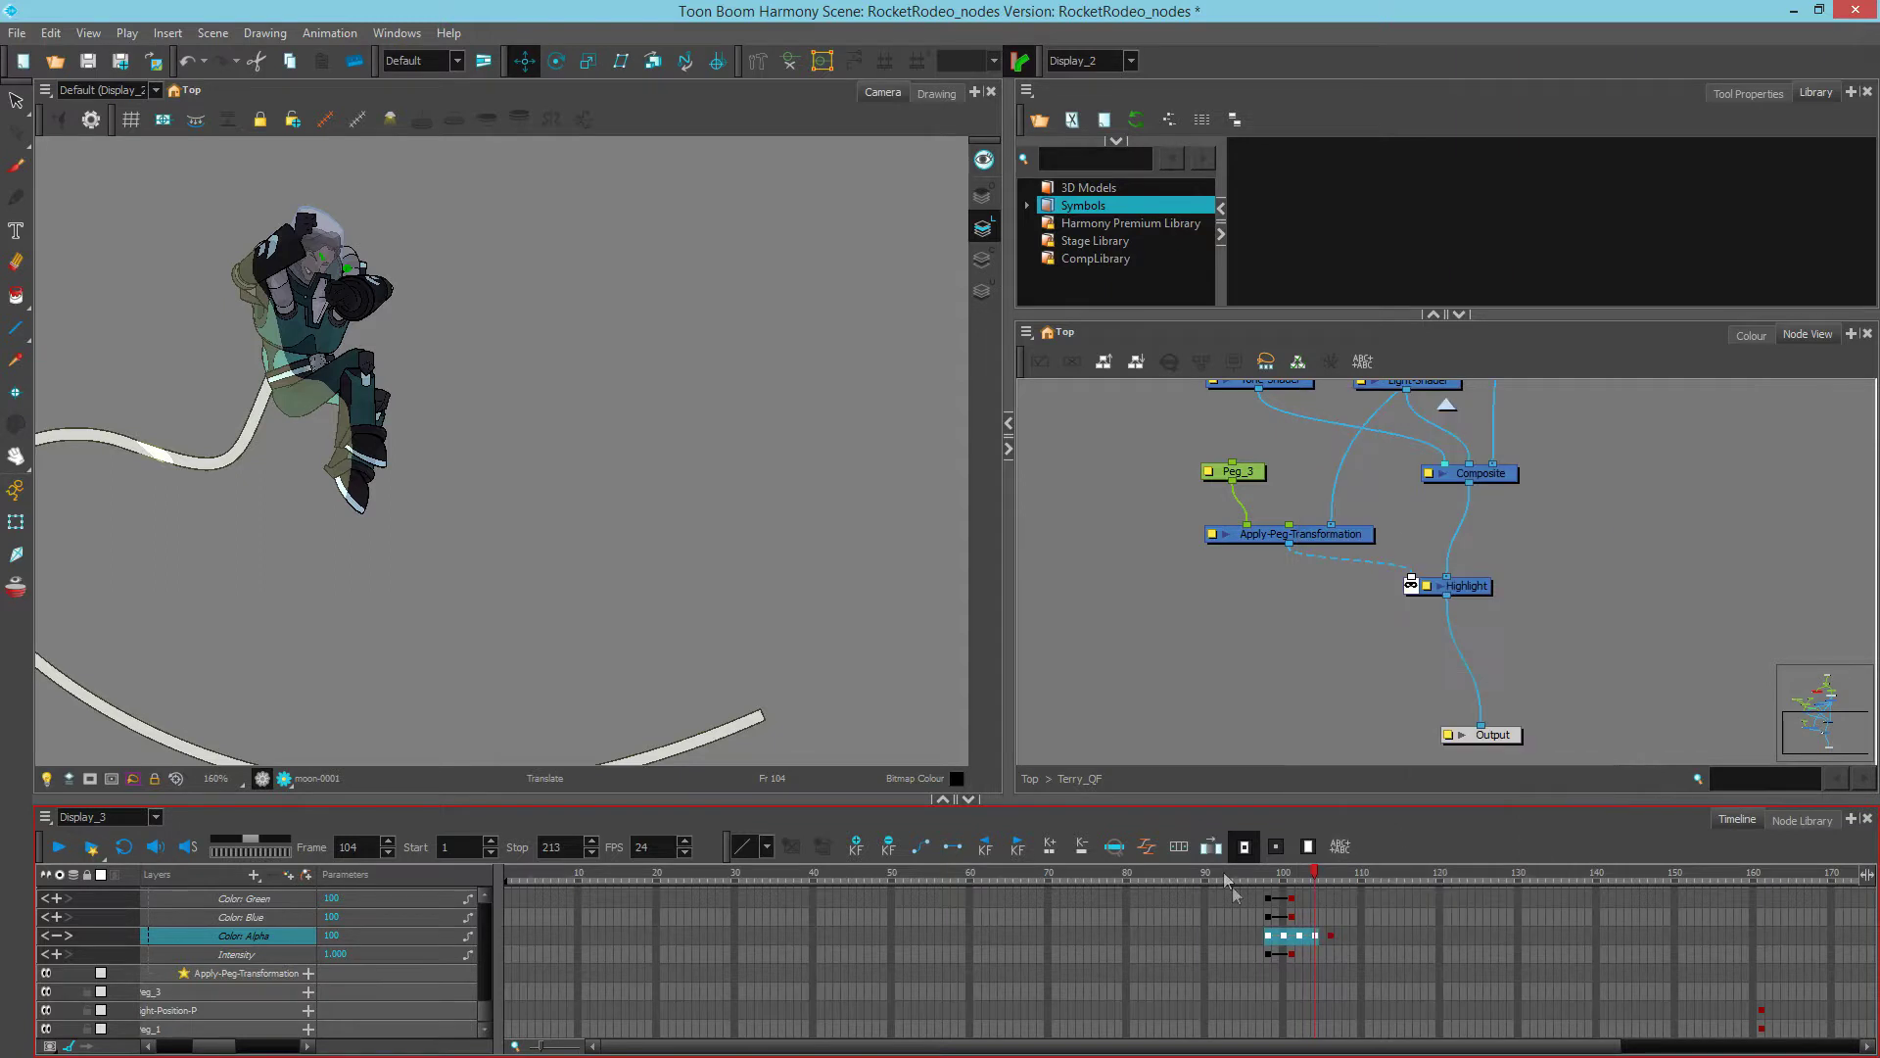
mouse_move(1265, 867)
mouse_down()
mouse_move(1328, 879)
mouse_move(1260, 872)
mouse_up()
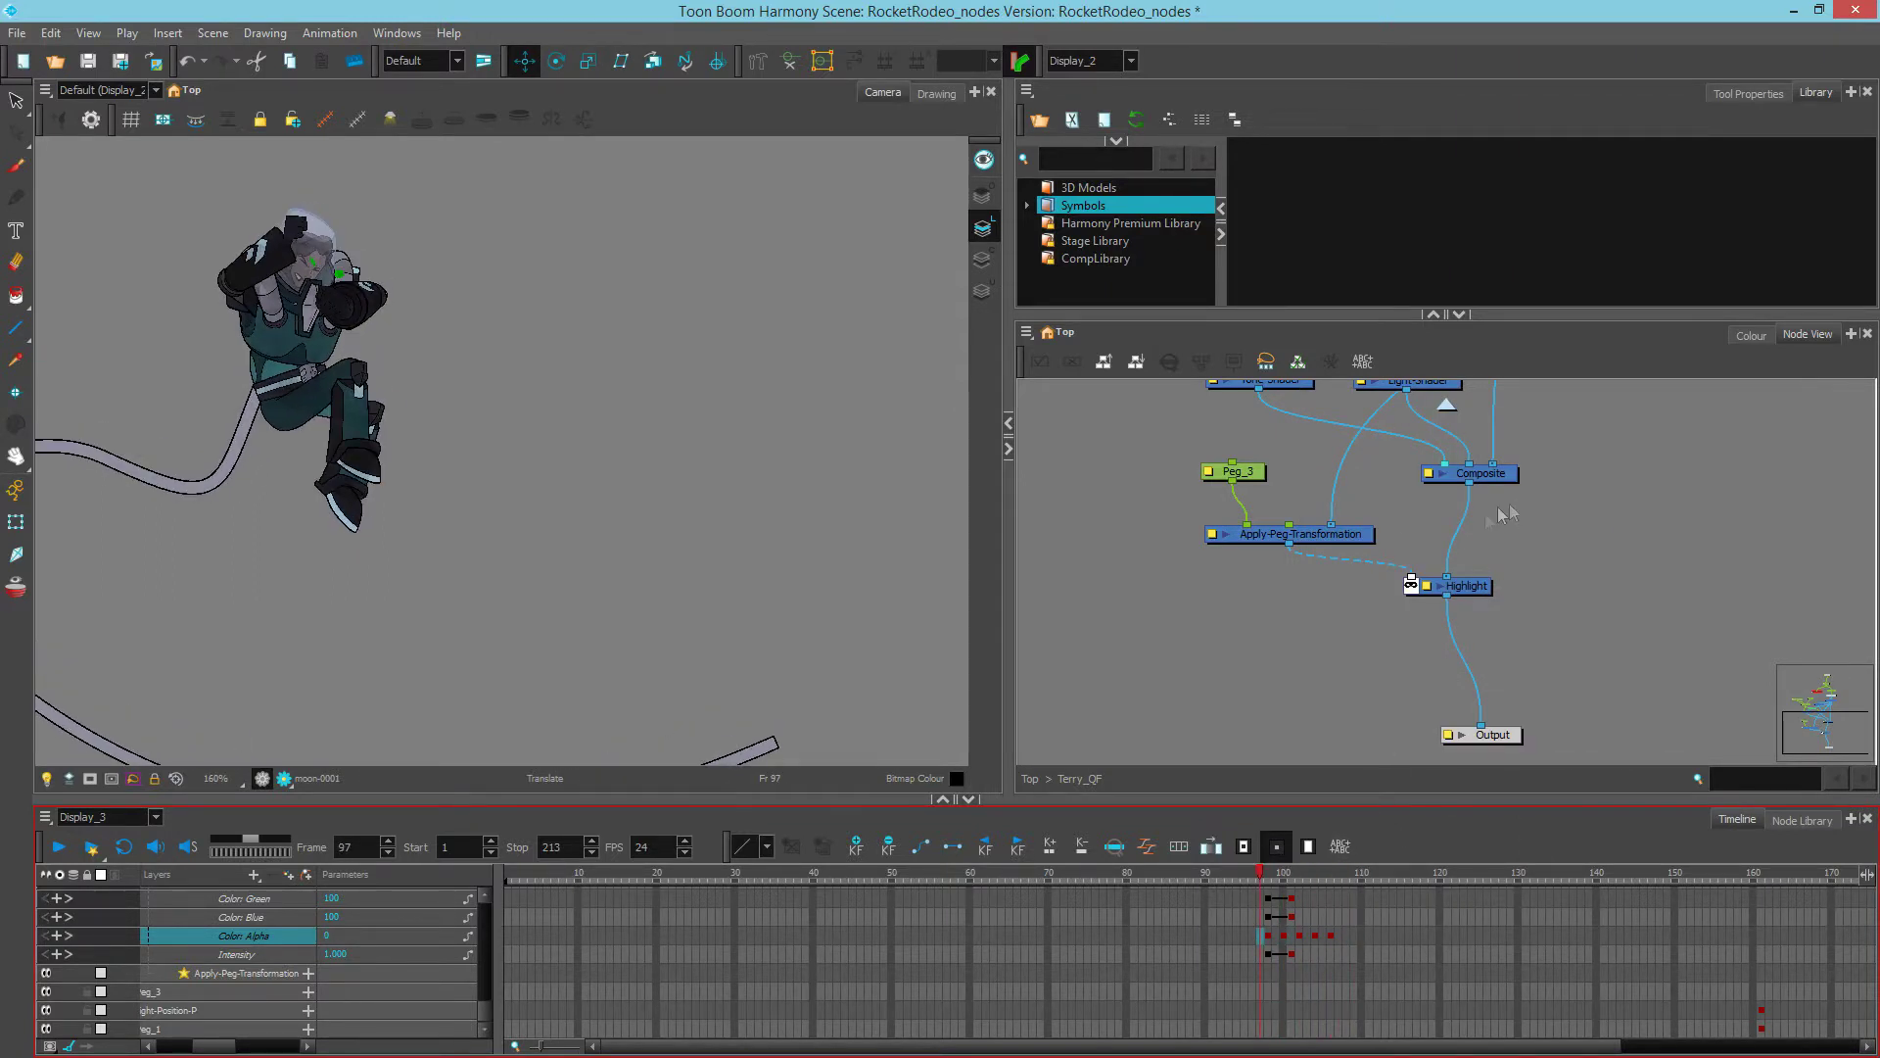
click(1360, 626)
Step: Switch the camera view to Display_3, center the blond character, and preview frames 97 to 106
click(1090, 61)
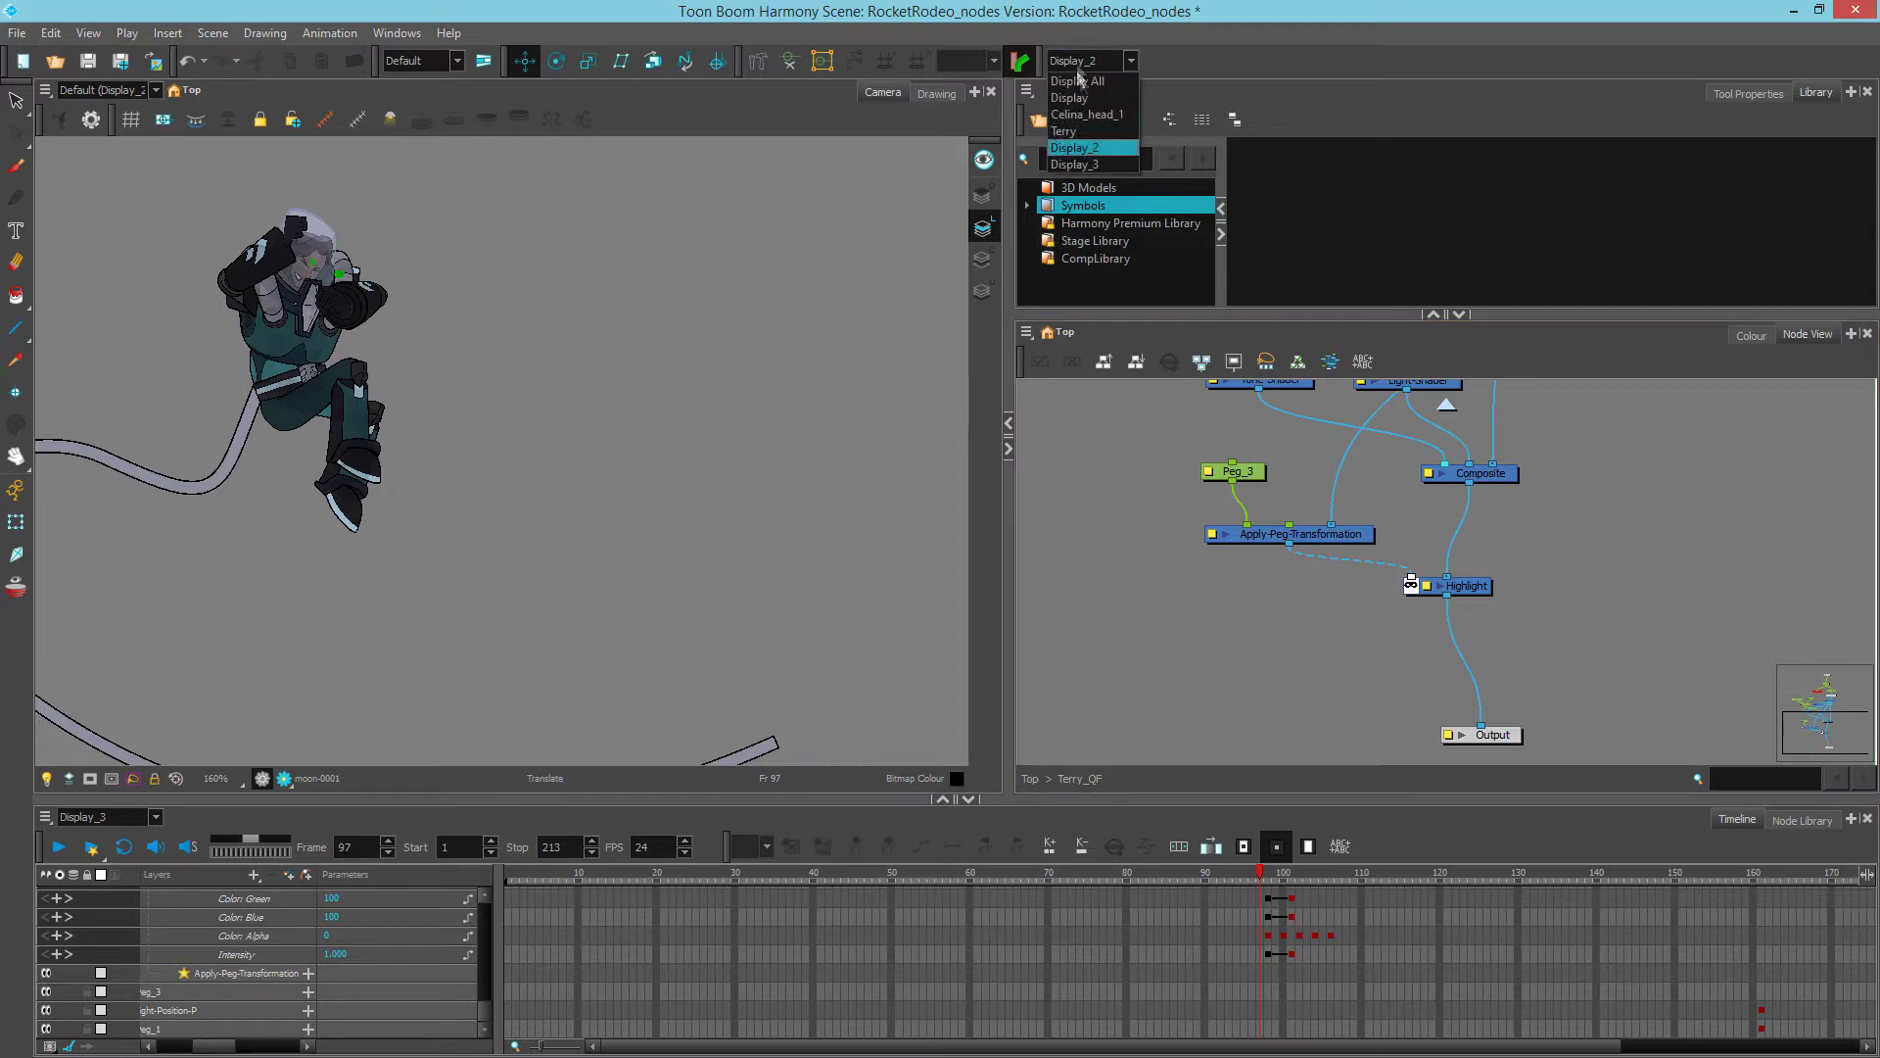
click(1082, 157)
scroll(470, 456, down, 5)
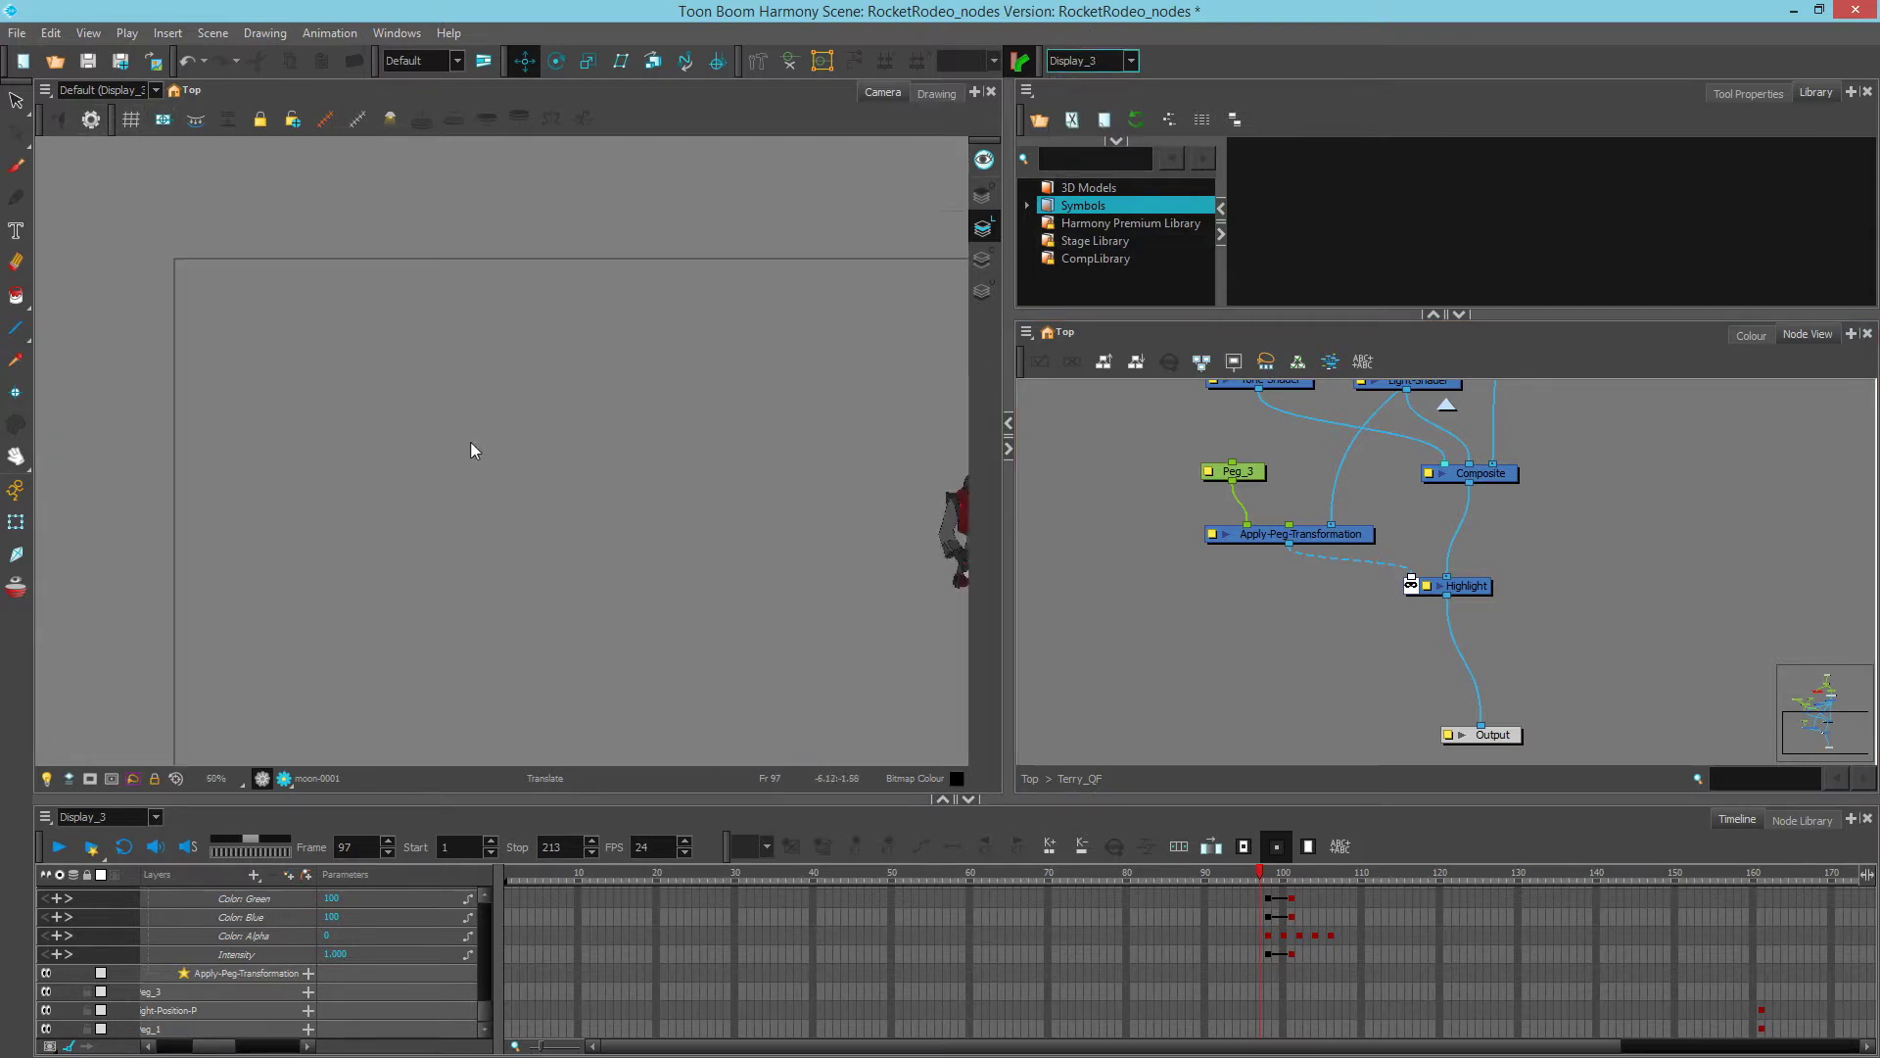
drag(790, 491, 562, 497)
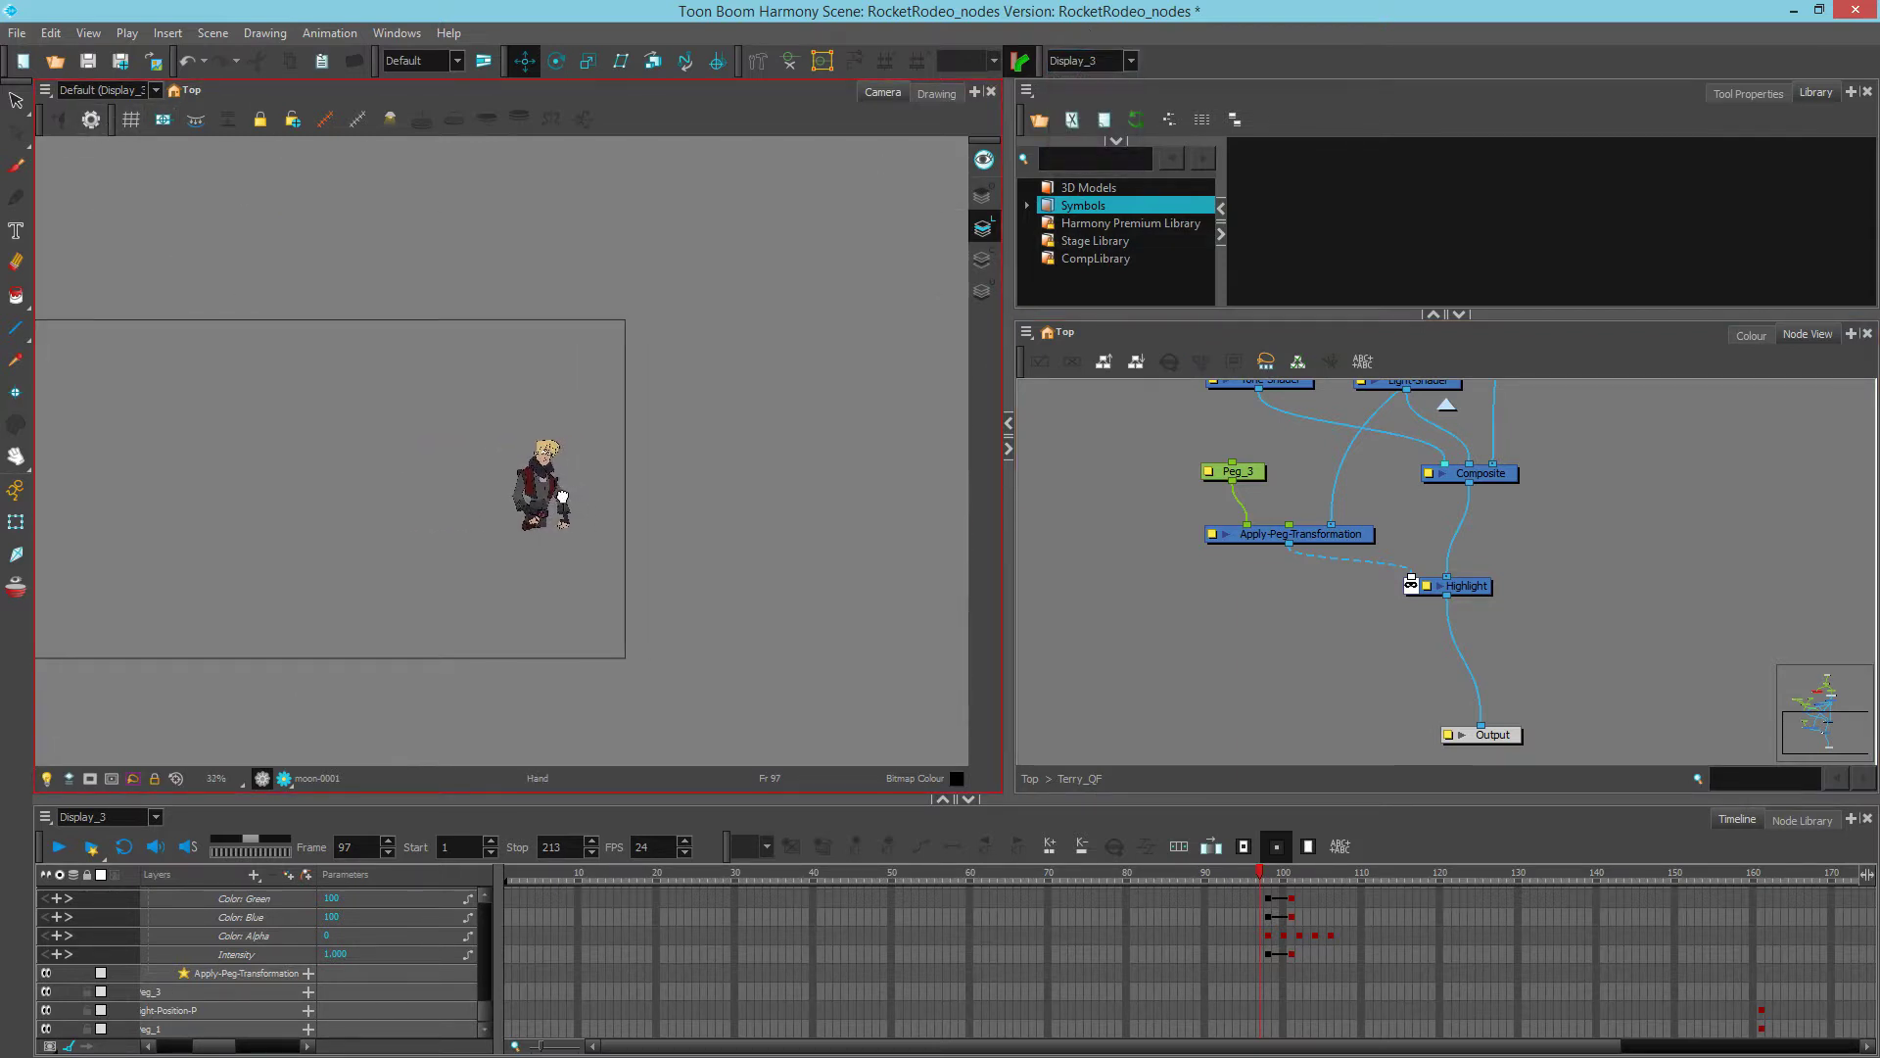
scroll(562, 497, up, 4)
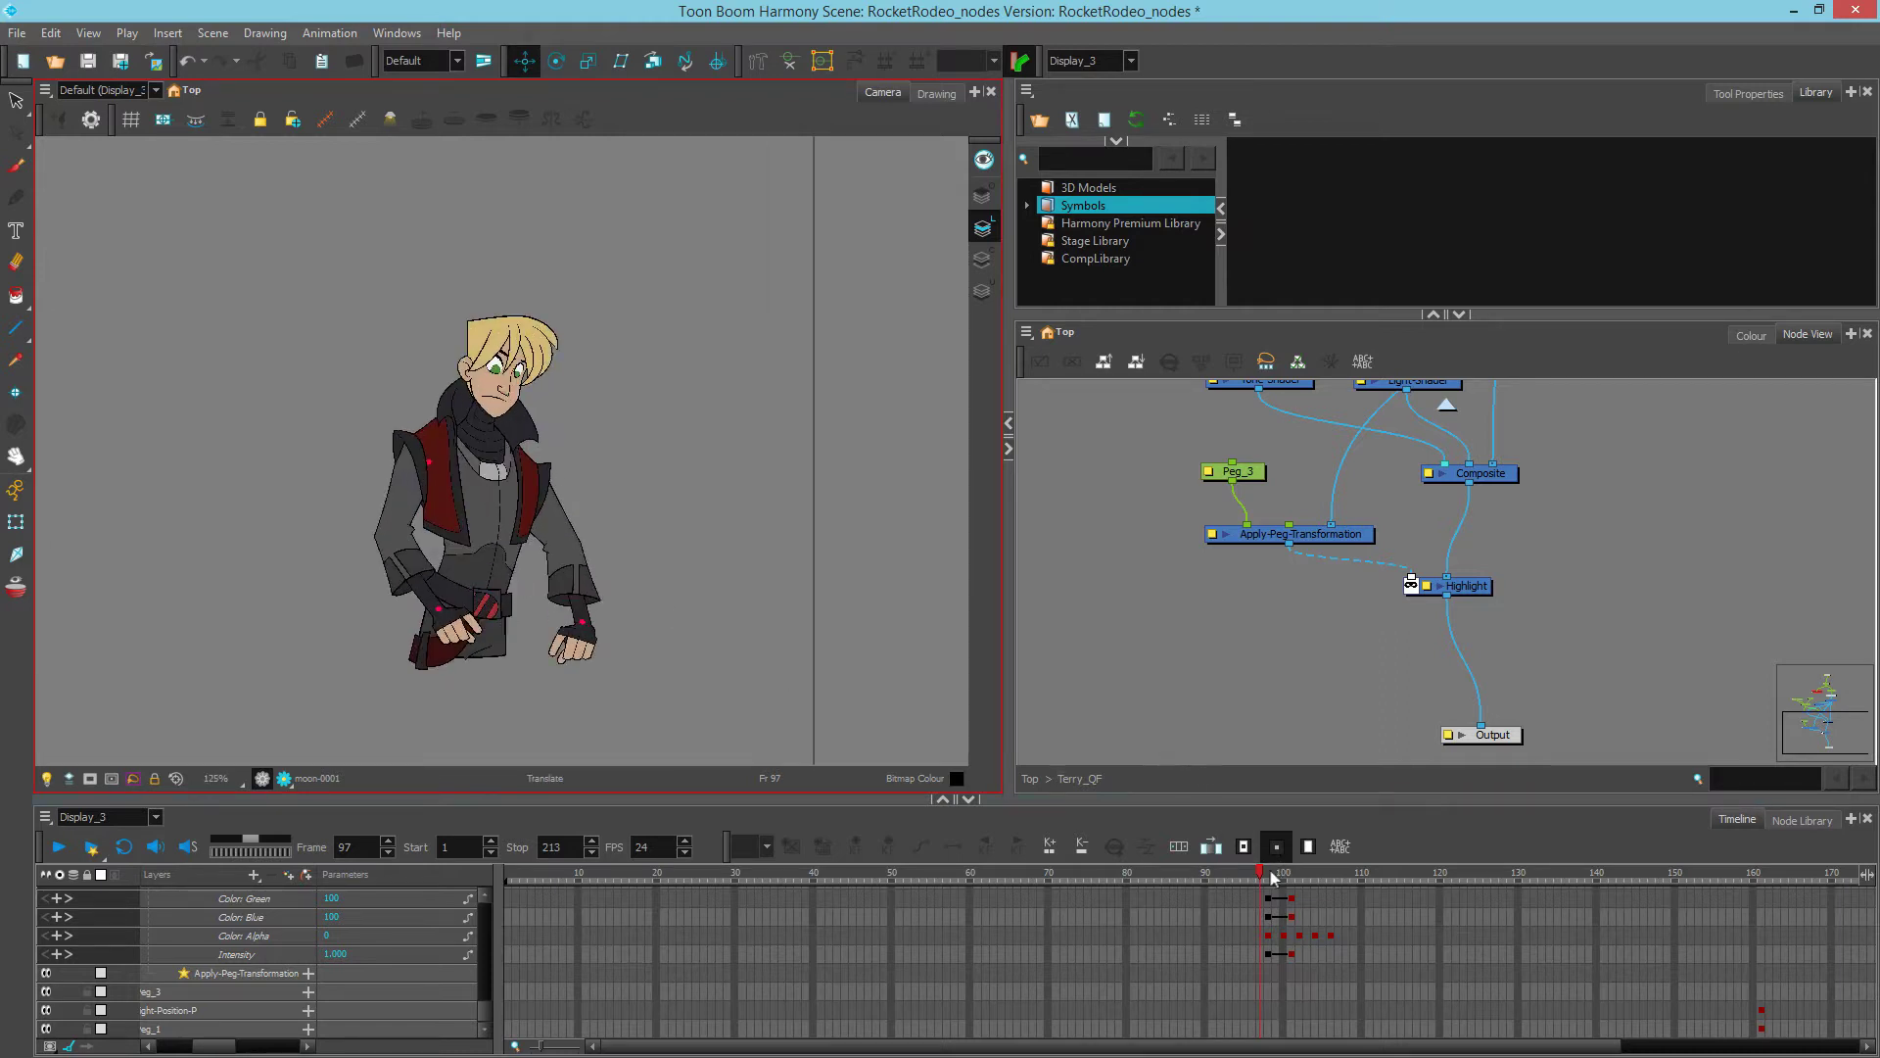
mouse_move(1303, 877)
mouse_down()
mouse_move(1336, 876)
mouse_move(1272, 877)
mouse_move(1330, 876)
mouse_up()
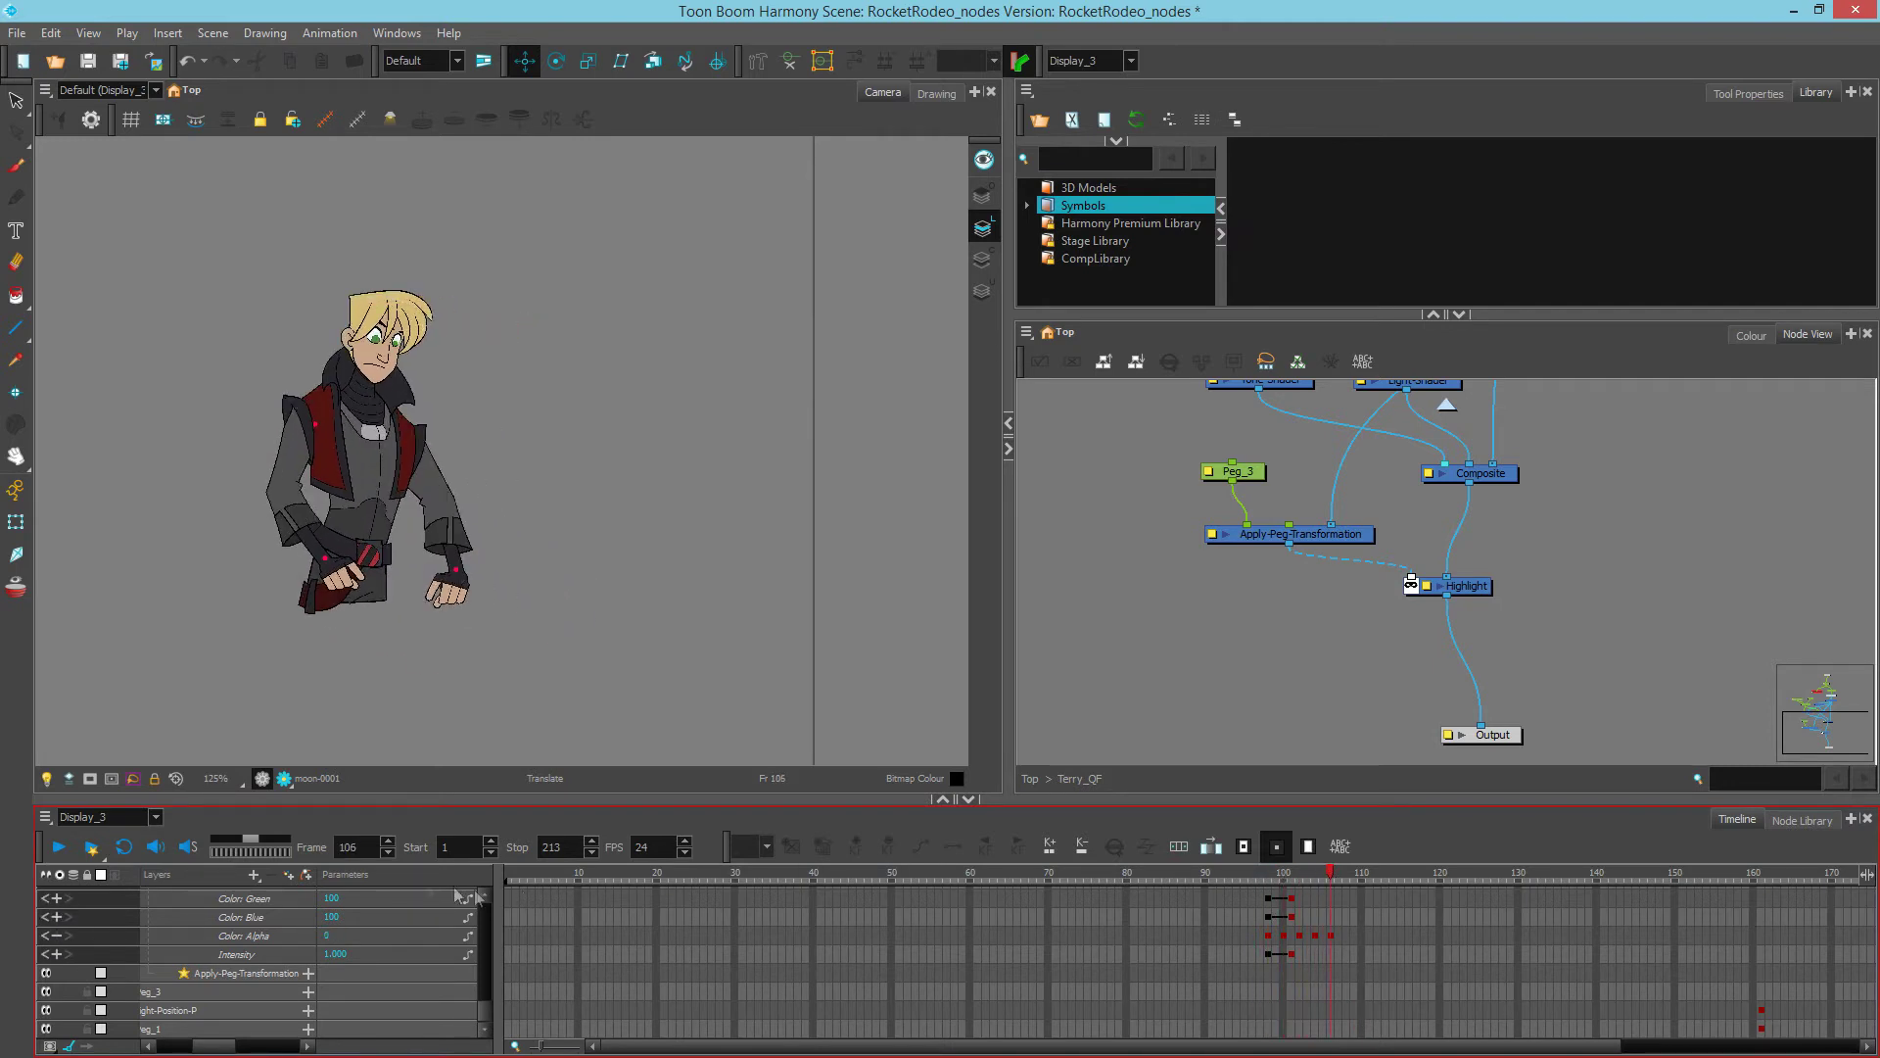